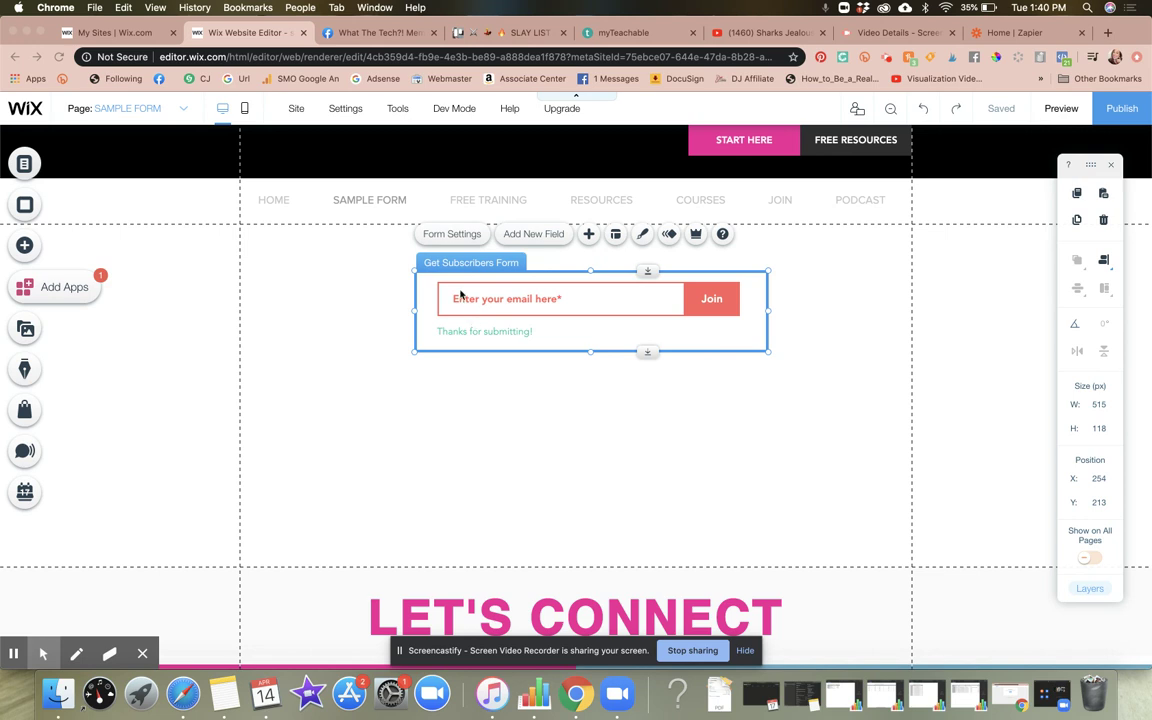
Open the Get Subscribers form's settings and review its form name and email notification options.
click(428, 234)
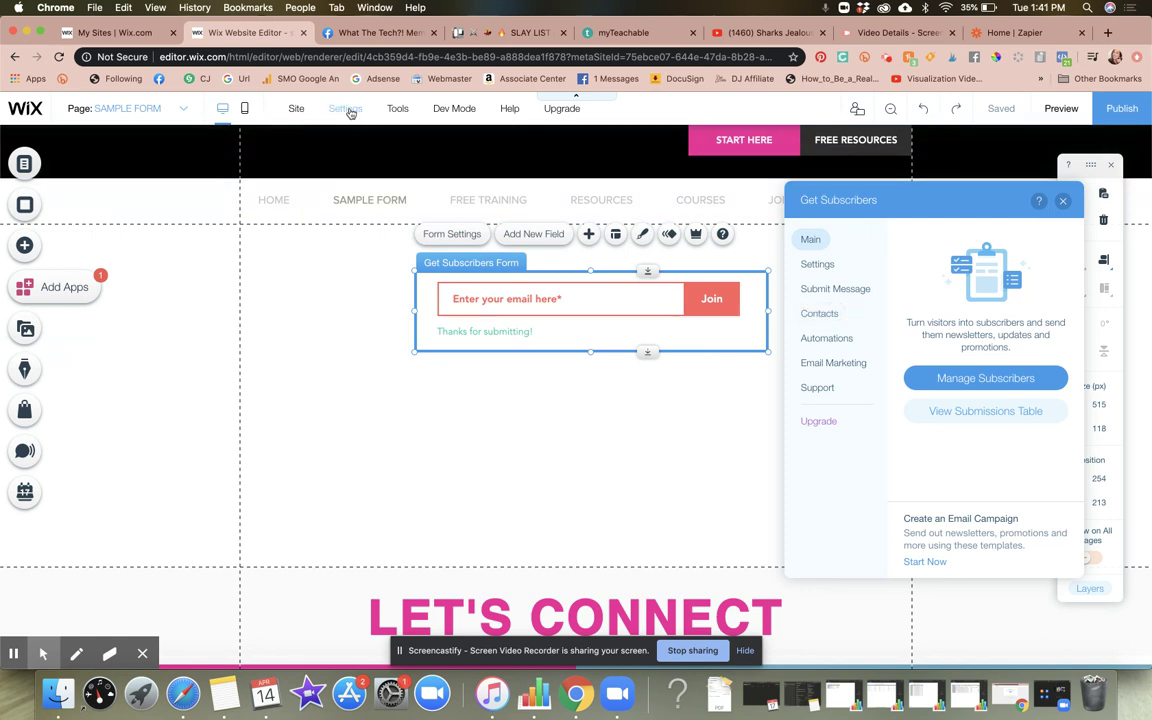
mouse_move(350, 112)
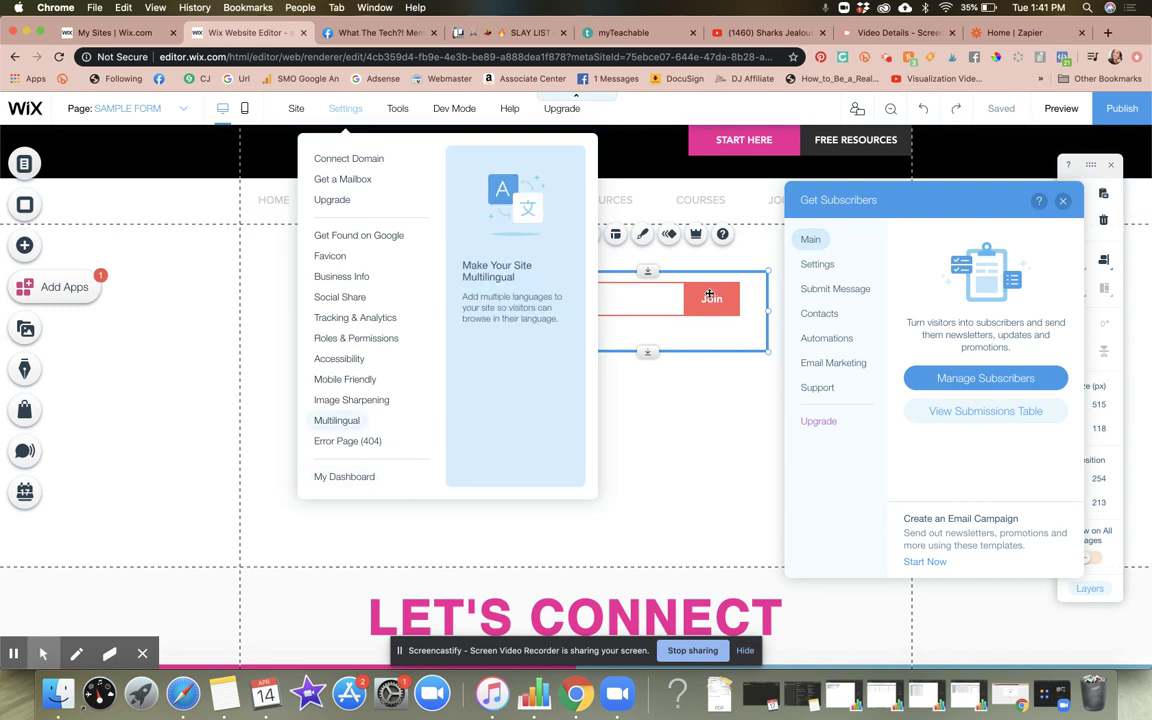
click(687, 338)
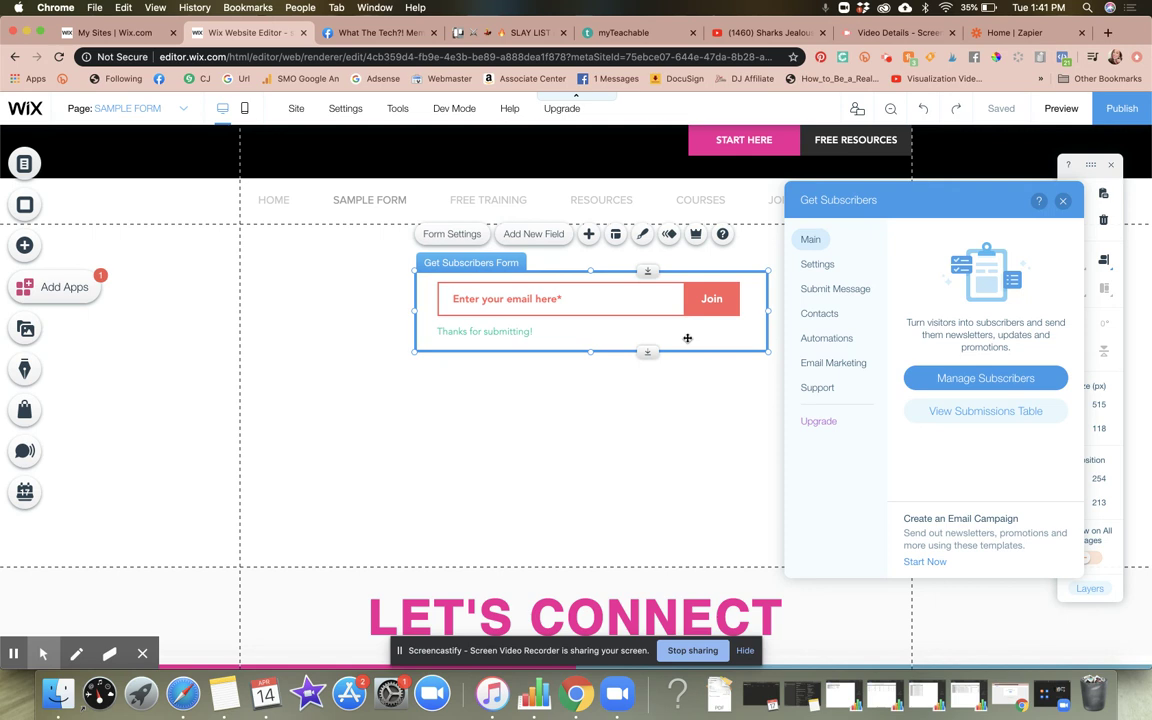
click(467, 236)
click(817, 264)
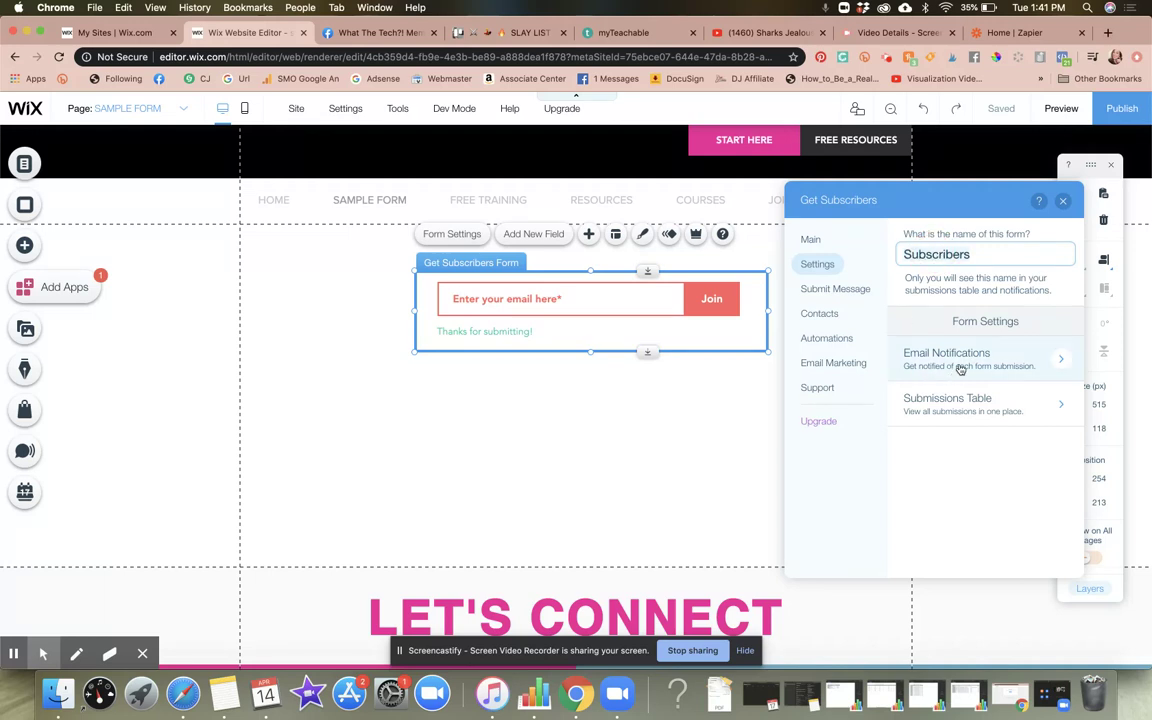
click(1005, 364)
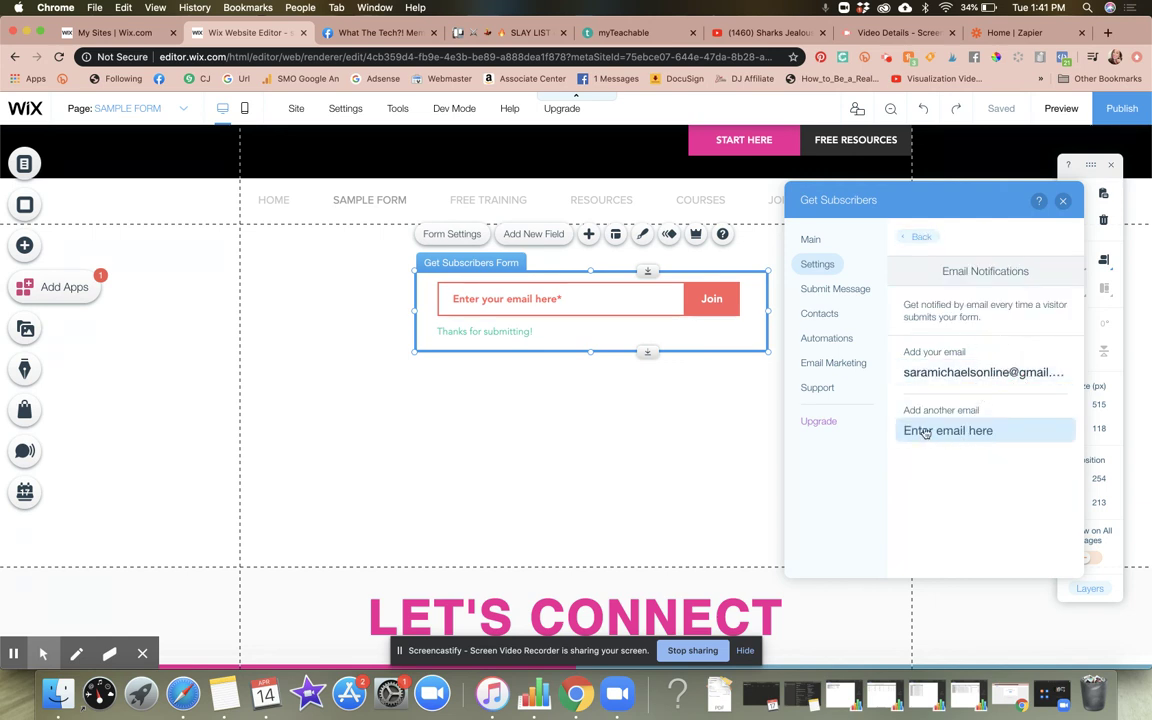
click(920, 237)
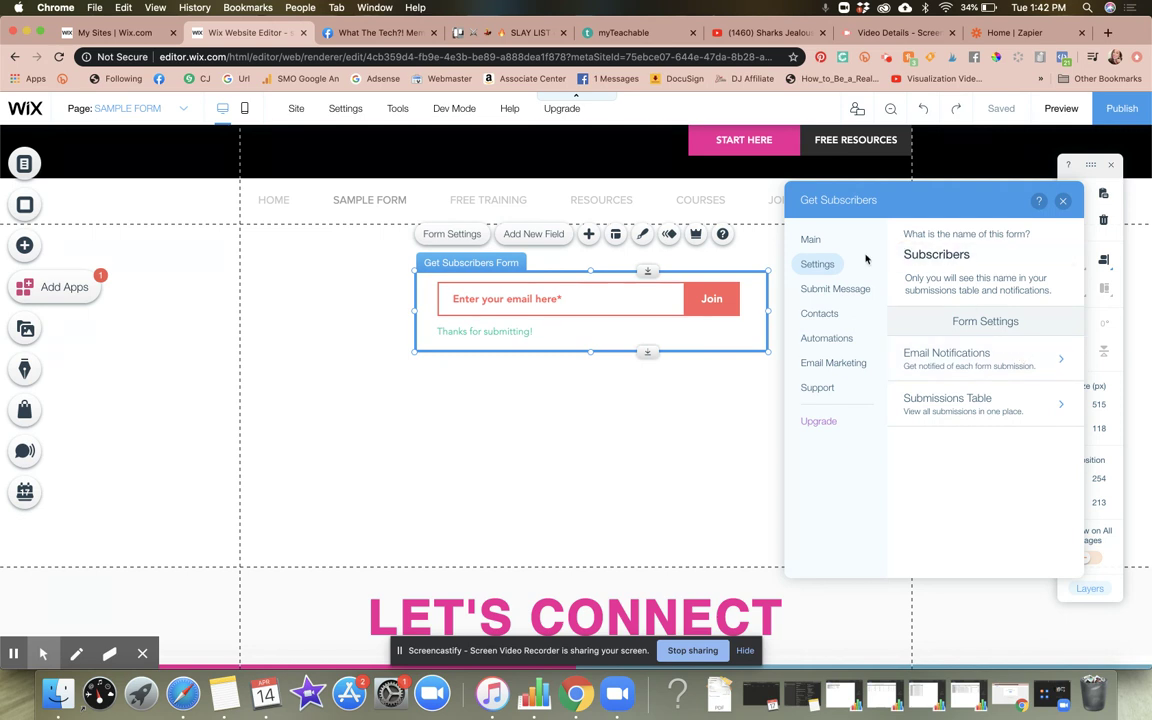
Review the subscriber form's Contacts, Automations and Email Marketing options, and close the form settings.
click(817, 314)
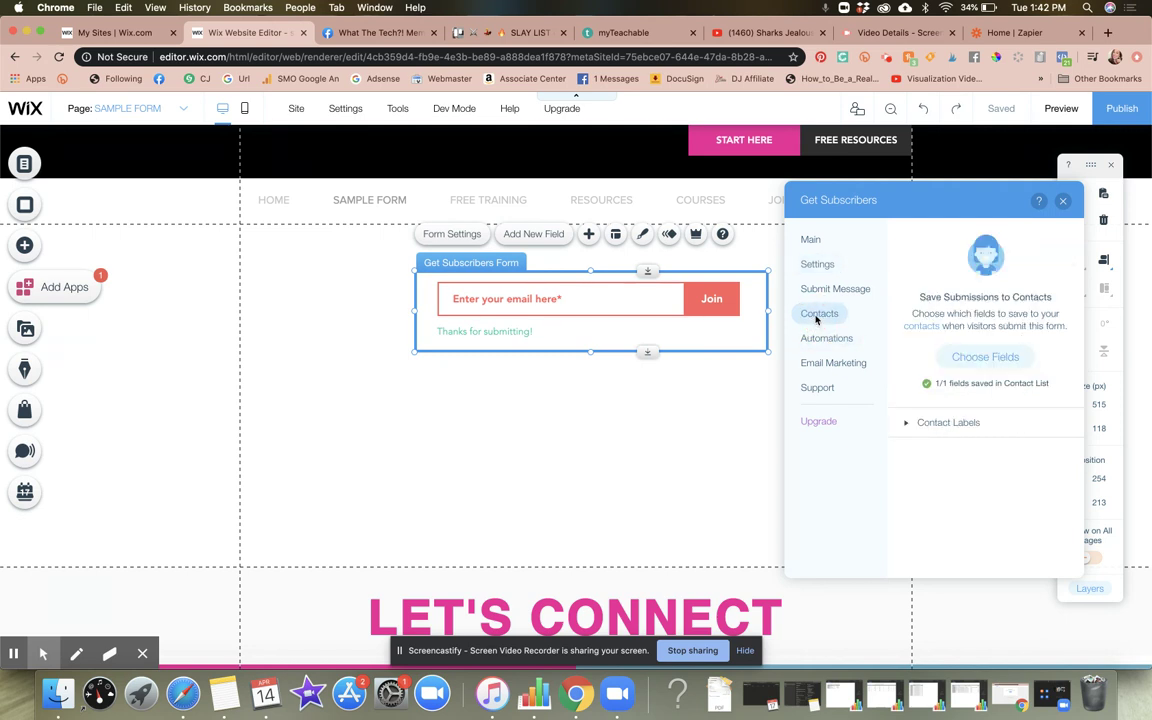
click(820, 339)
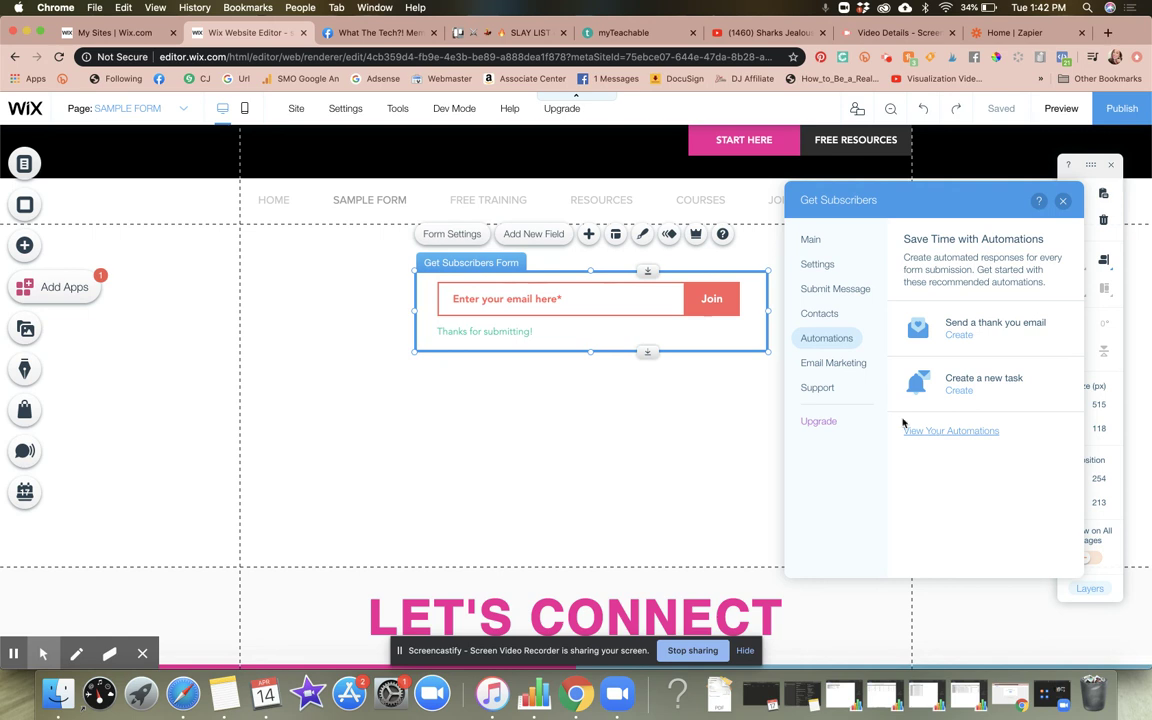
click(829, 367)
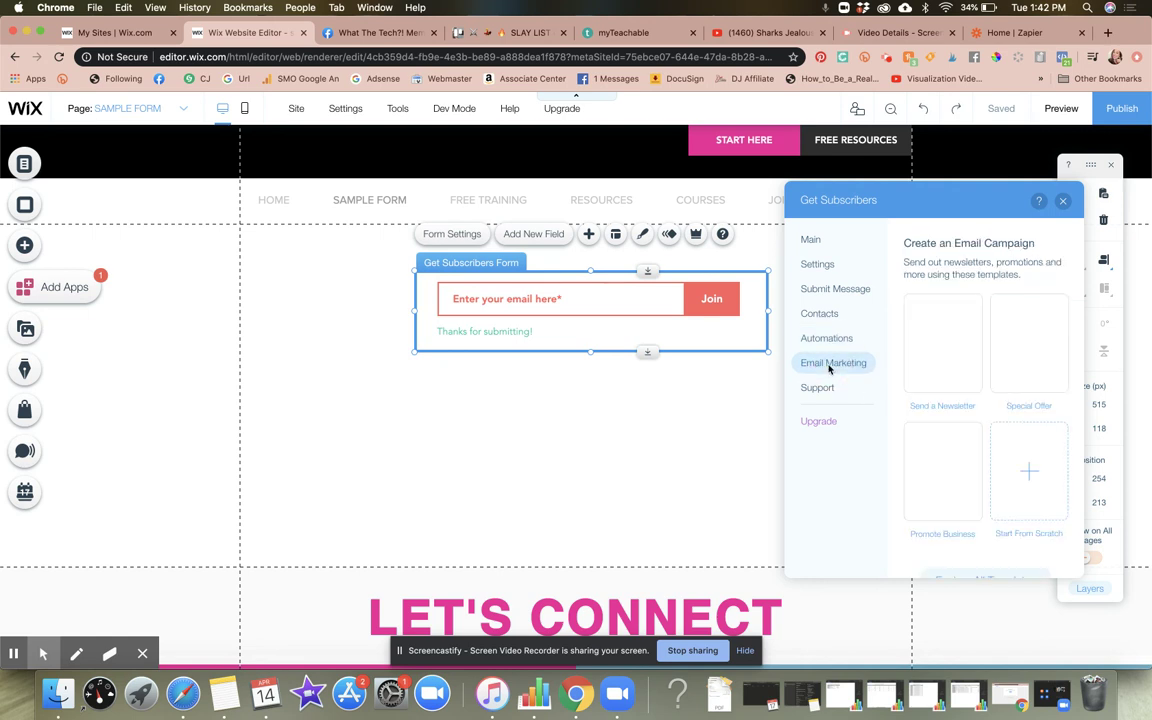
scroll(1001, 396, down, 1)
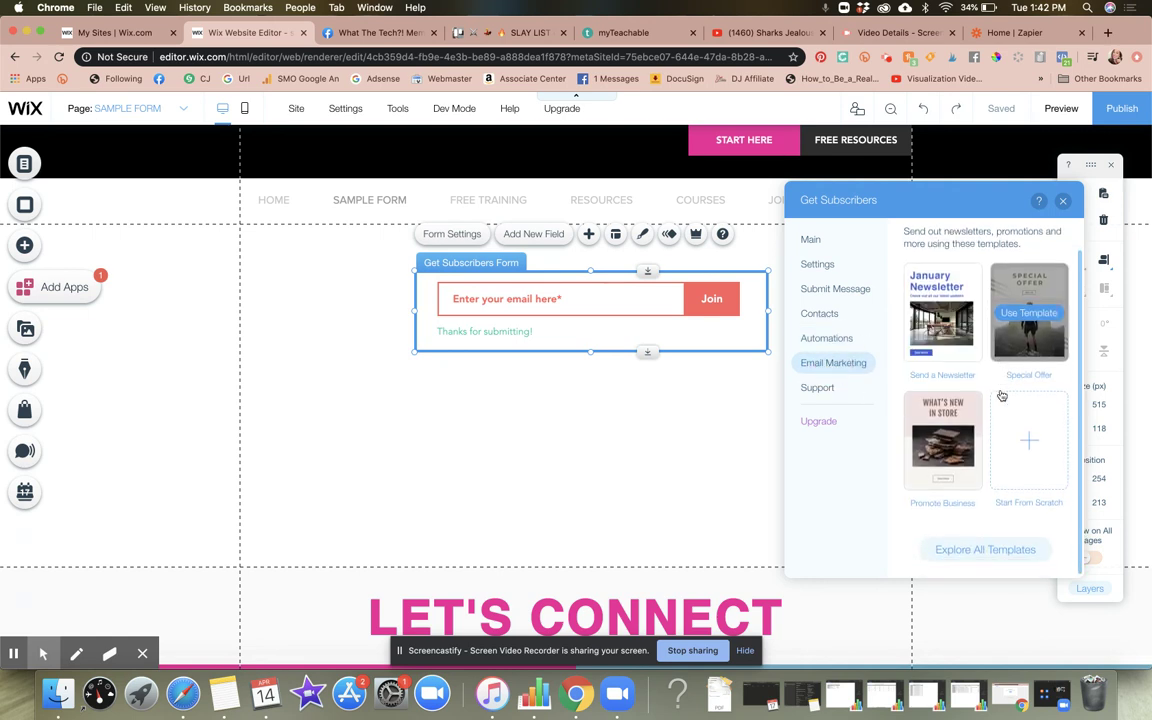
scroll(1001, 396, up, 1)
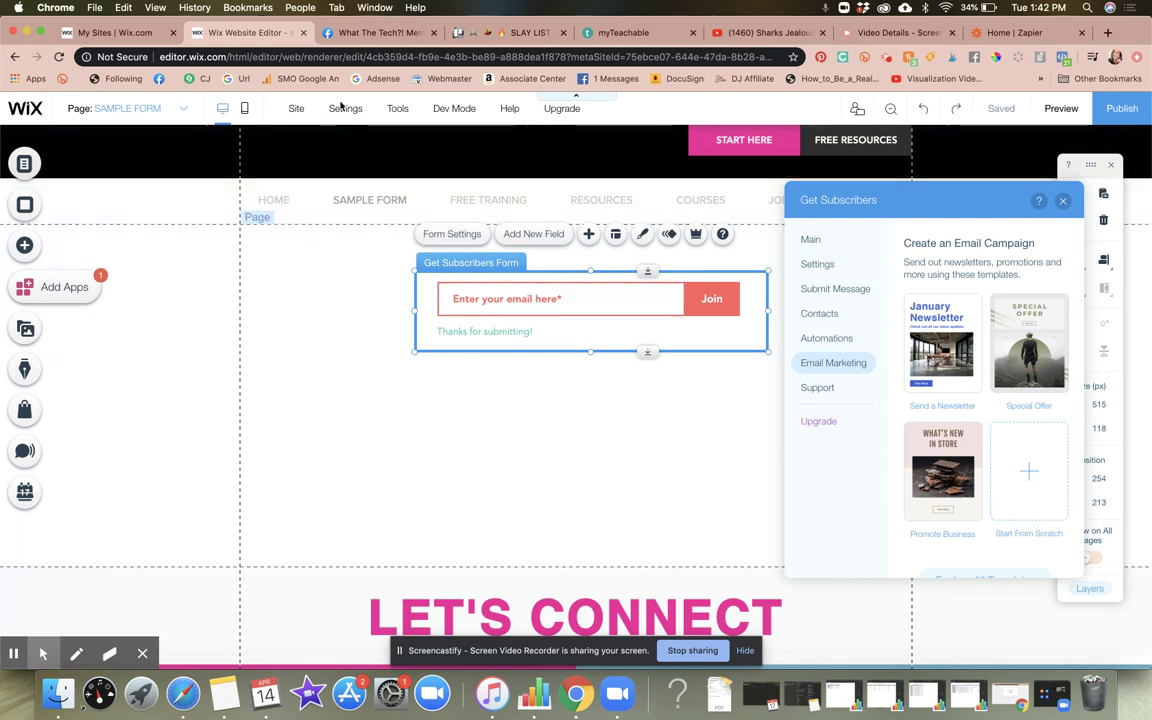
key(Escape)
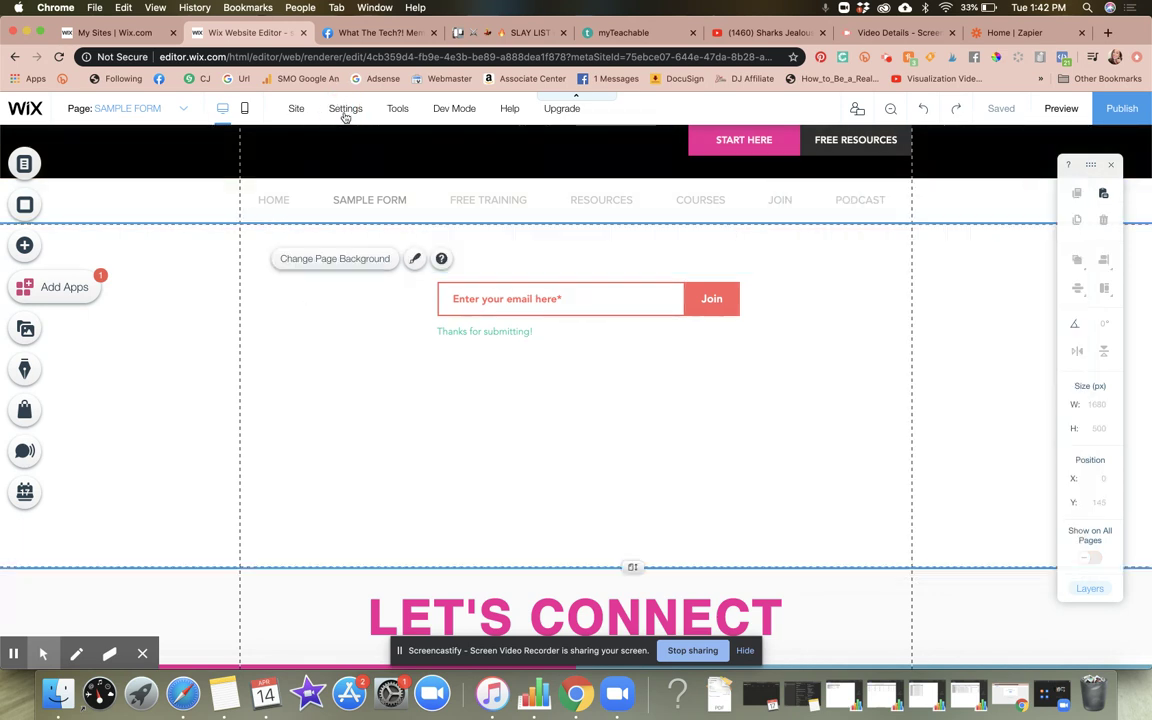
Open the site's dashboard from the editor and return to the website editor.
click(345, 110)
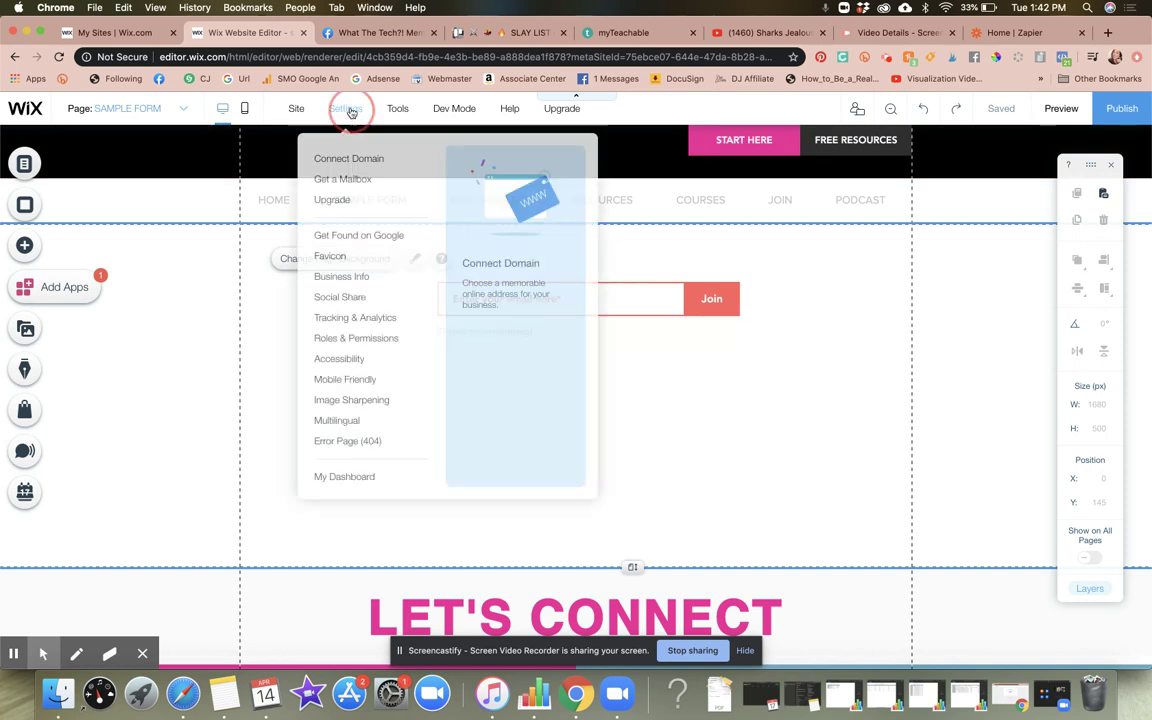
click(340, 476)
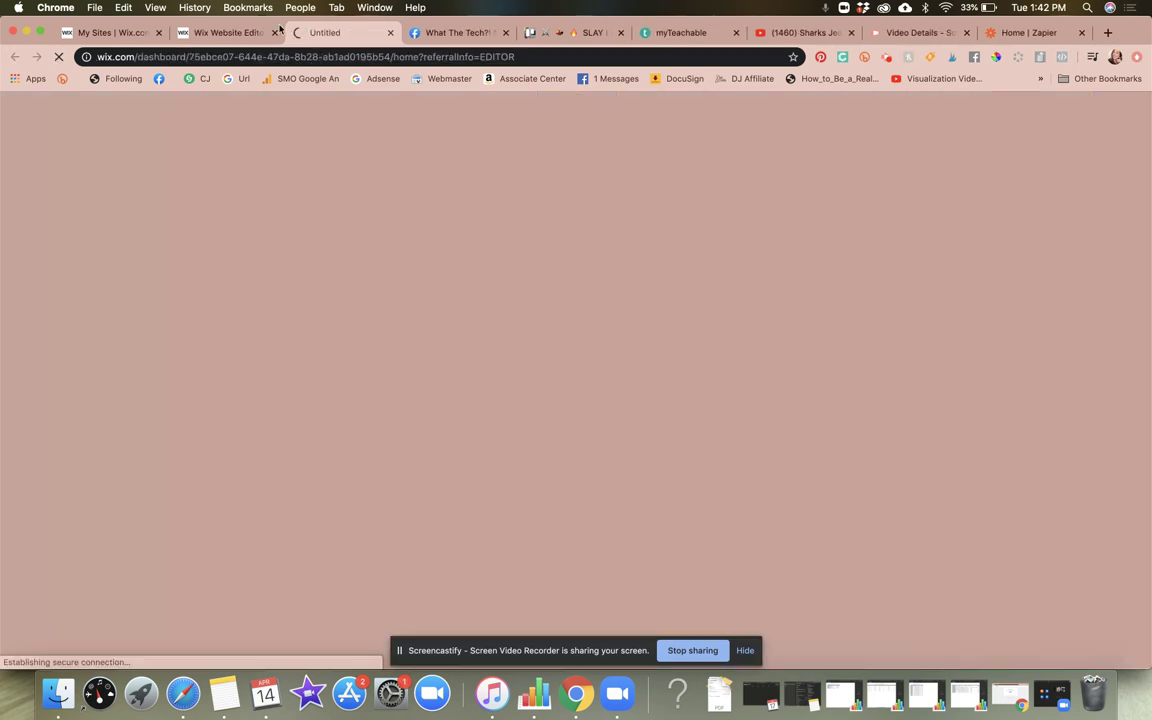
click(215, 34)
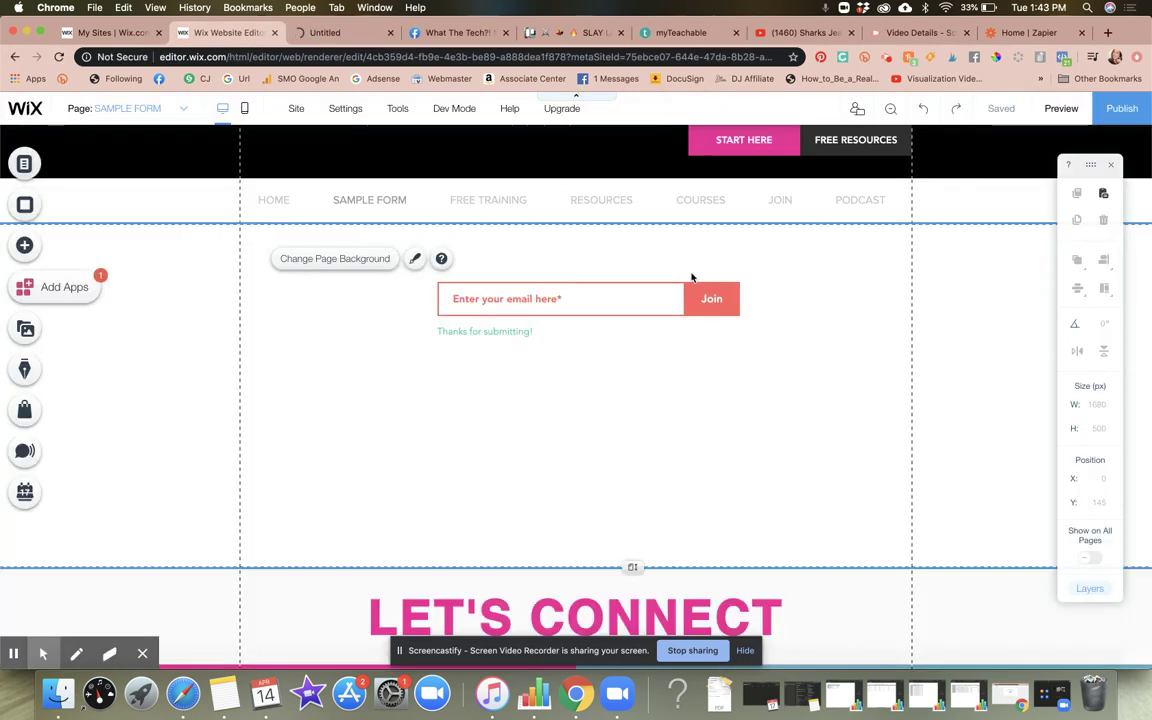
Reopen the Get Subscribers form's settings to view the main options, and close them.
click(740, 300)
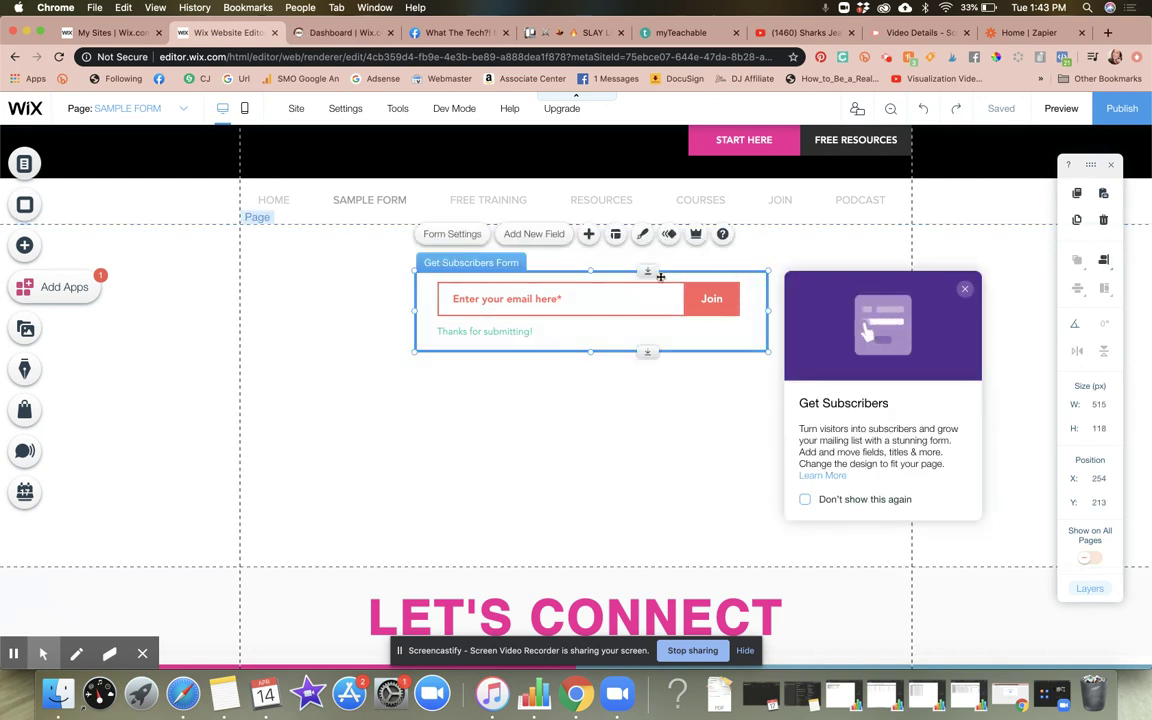
mouse_move(453, 116)
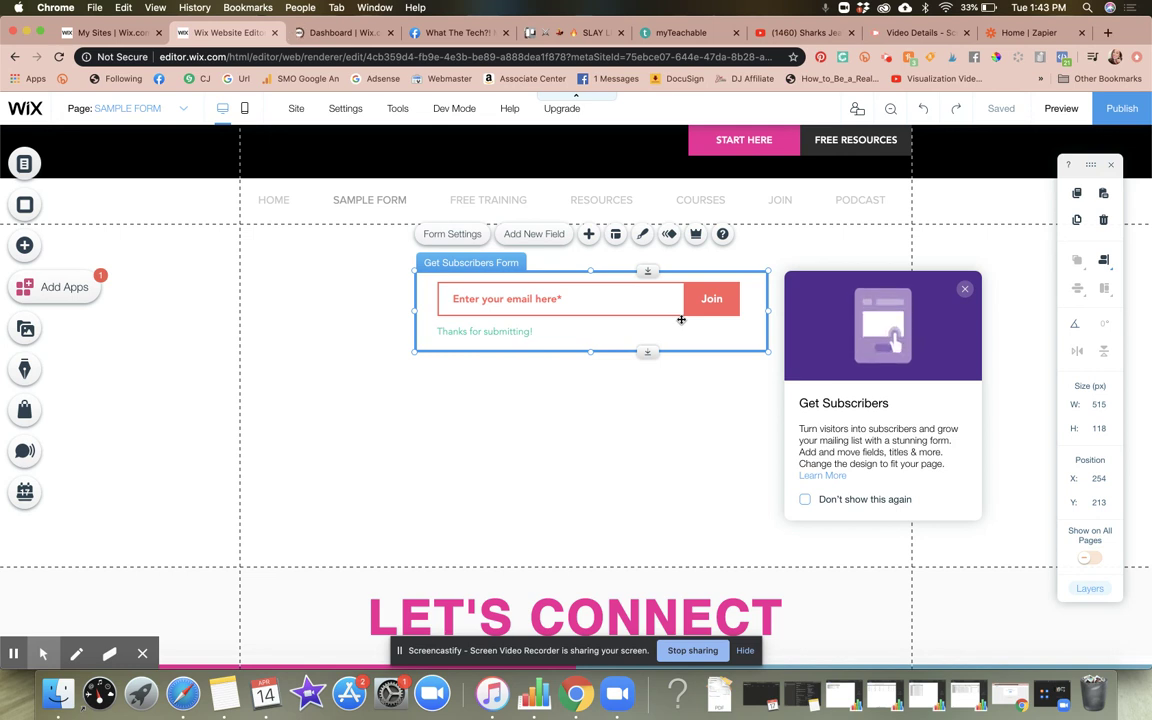
click(340, 33)
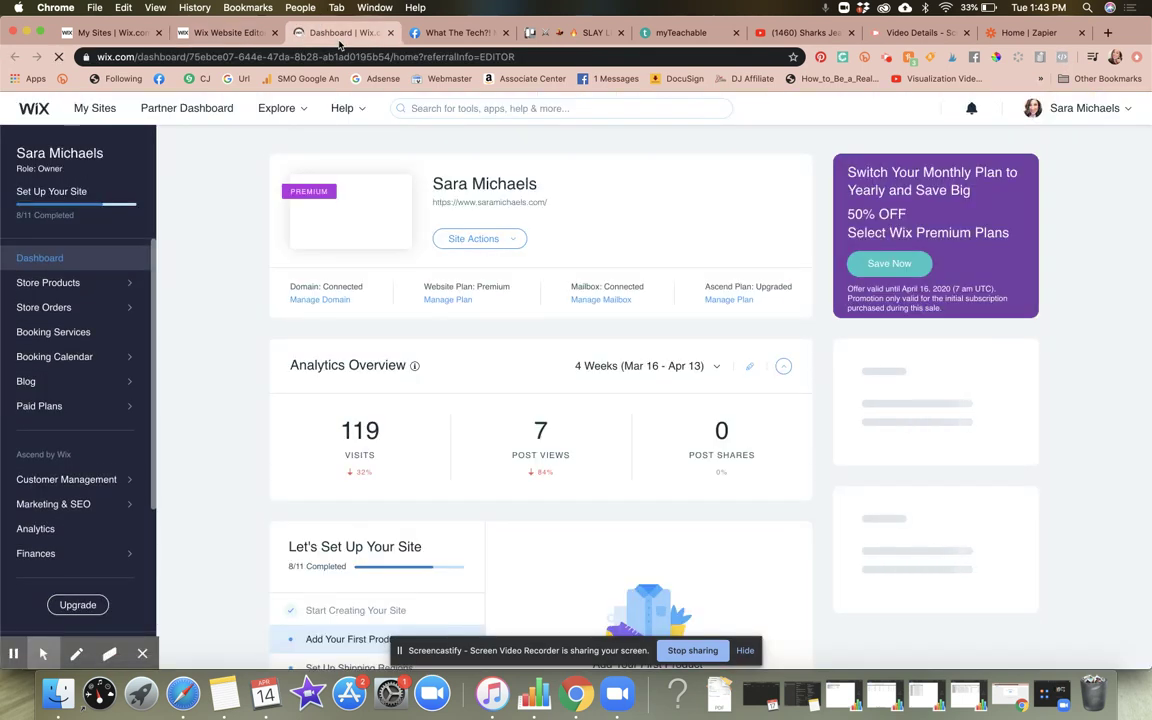
click(224, 32)
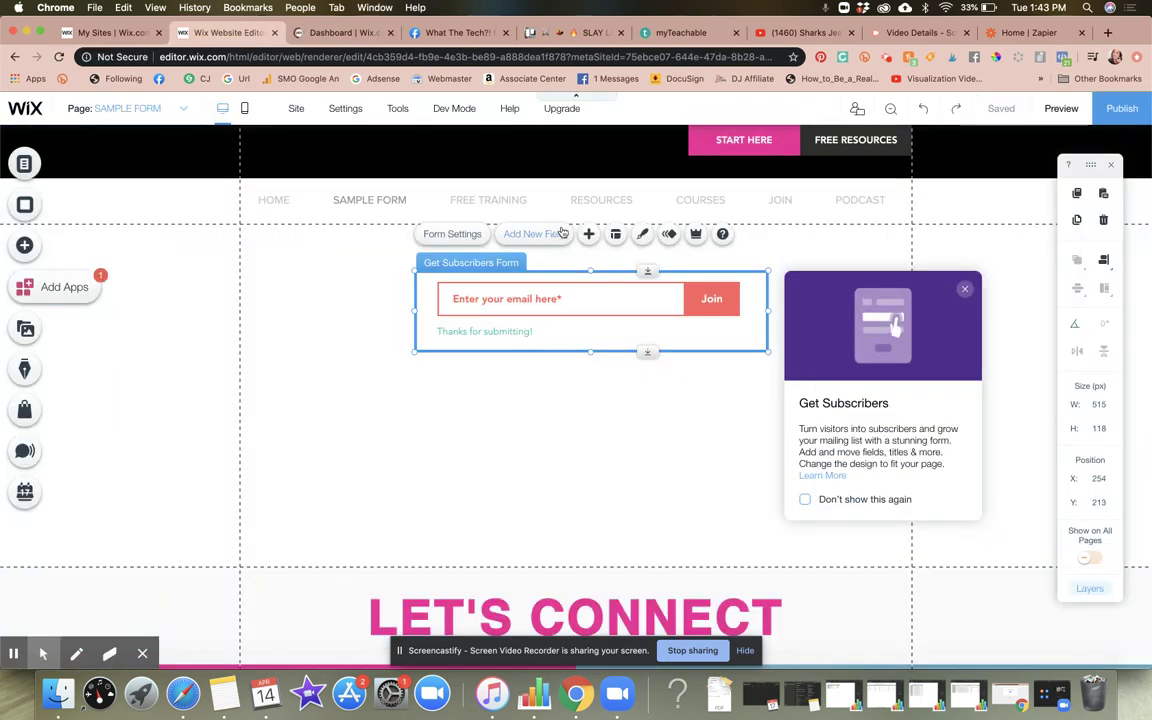
click(476, 234)
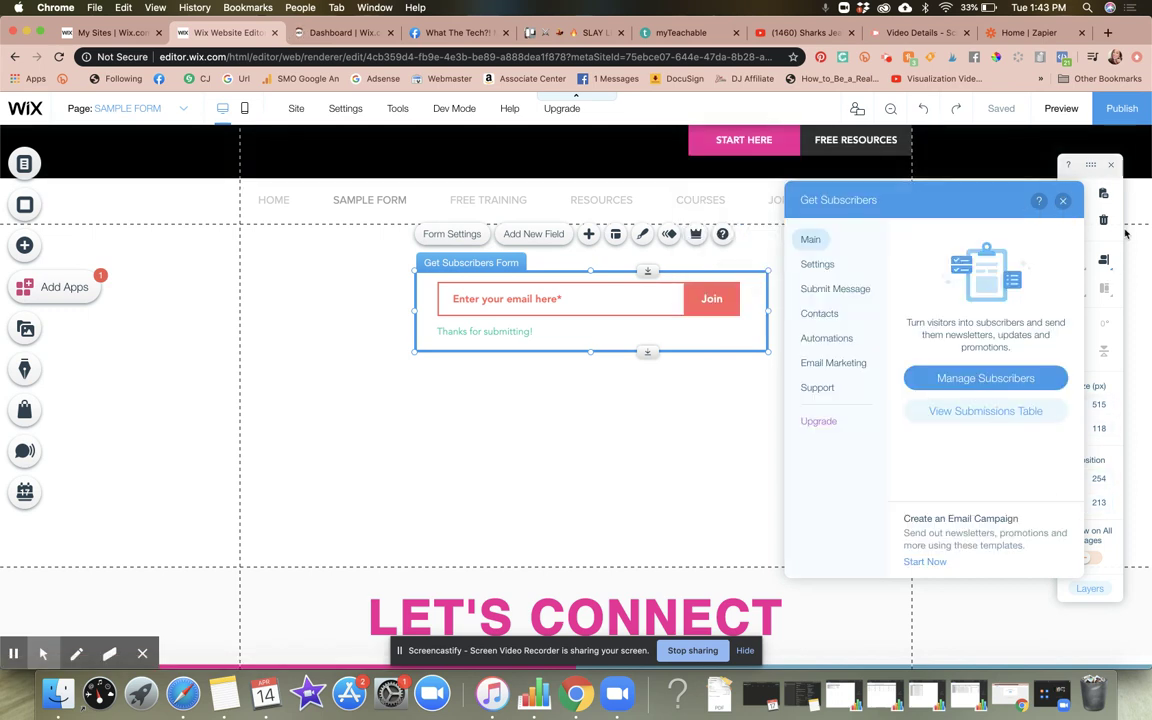
click(1063, 203)
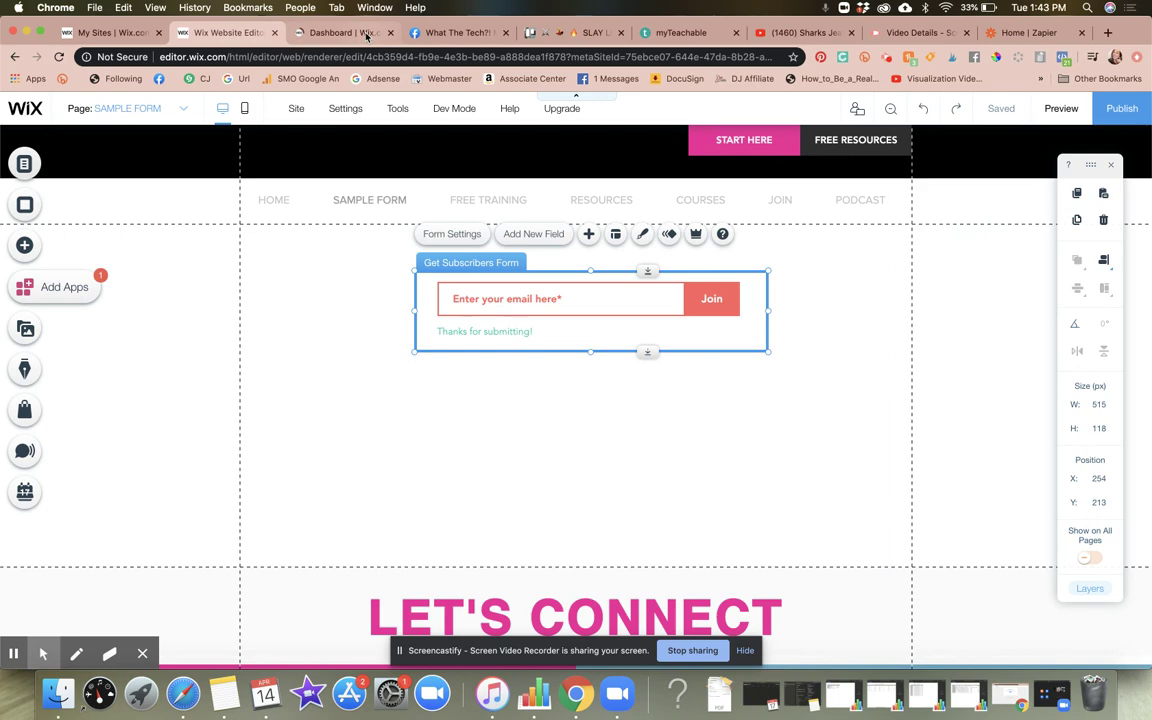
Look through the Wix dashboard's side navigation, and place the open Zapier page directly beside the dashboard among the browser tabs.
click(366, 35)
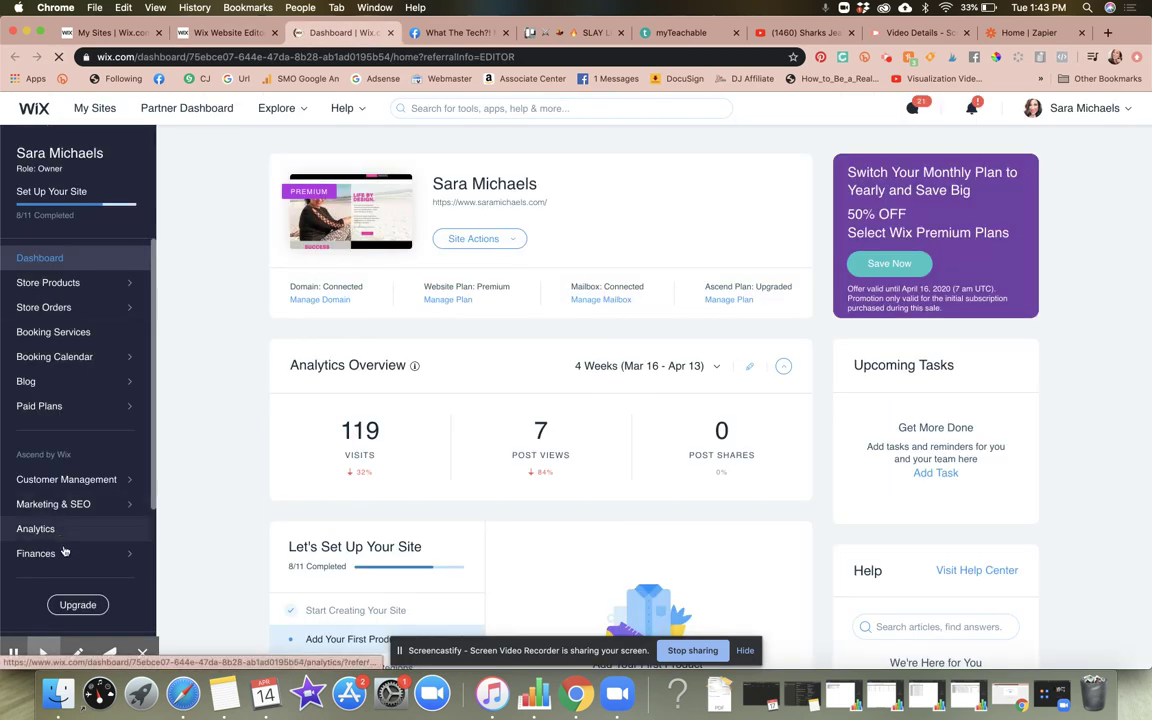
mouse_move(85, 454)
scroll(85, 454, down, 2)
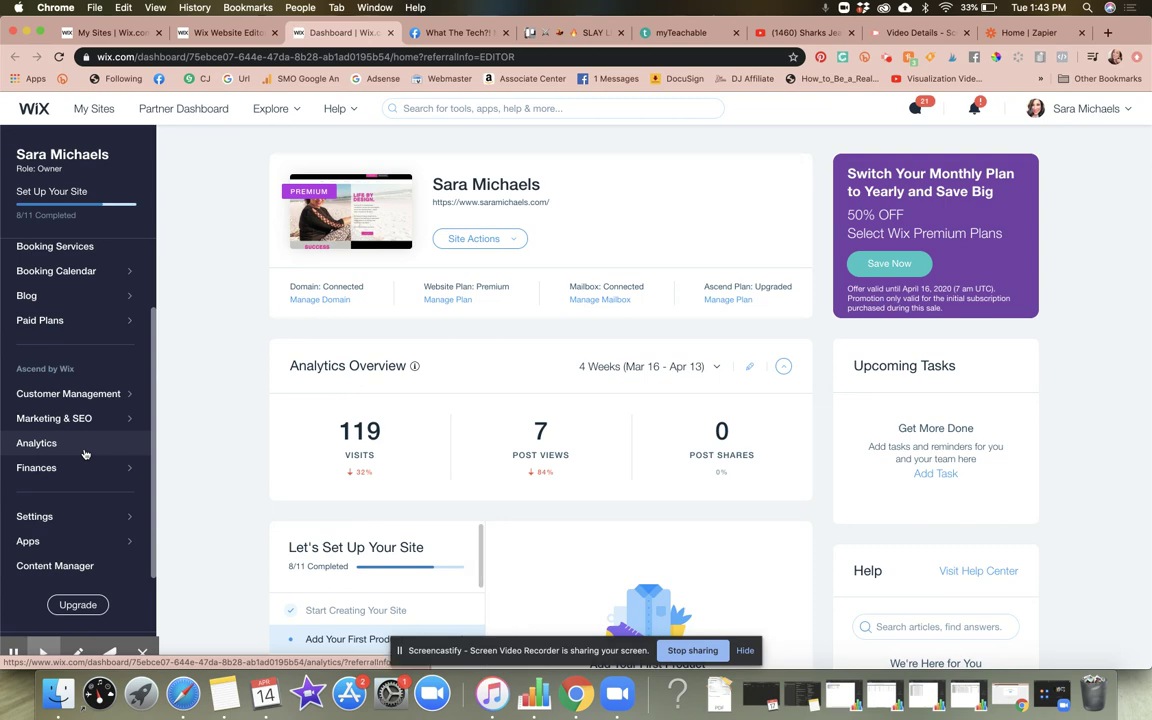
drag(1010, 37, 465, 44)
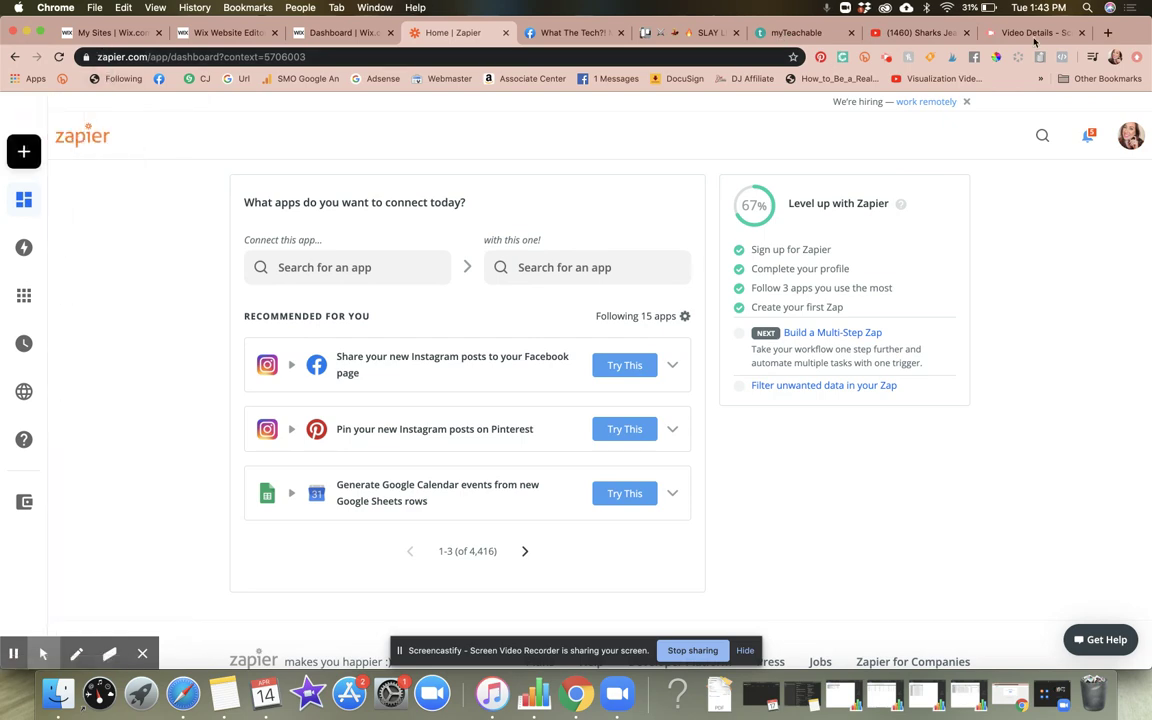
Open the site's /vault page with the free business resource vault in a new browser tab.
click(1107, 33)
text(saramichaels.com/vault)
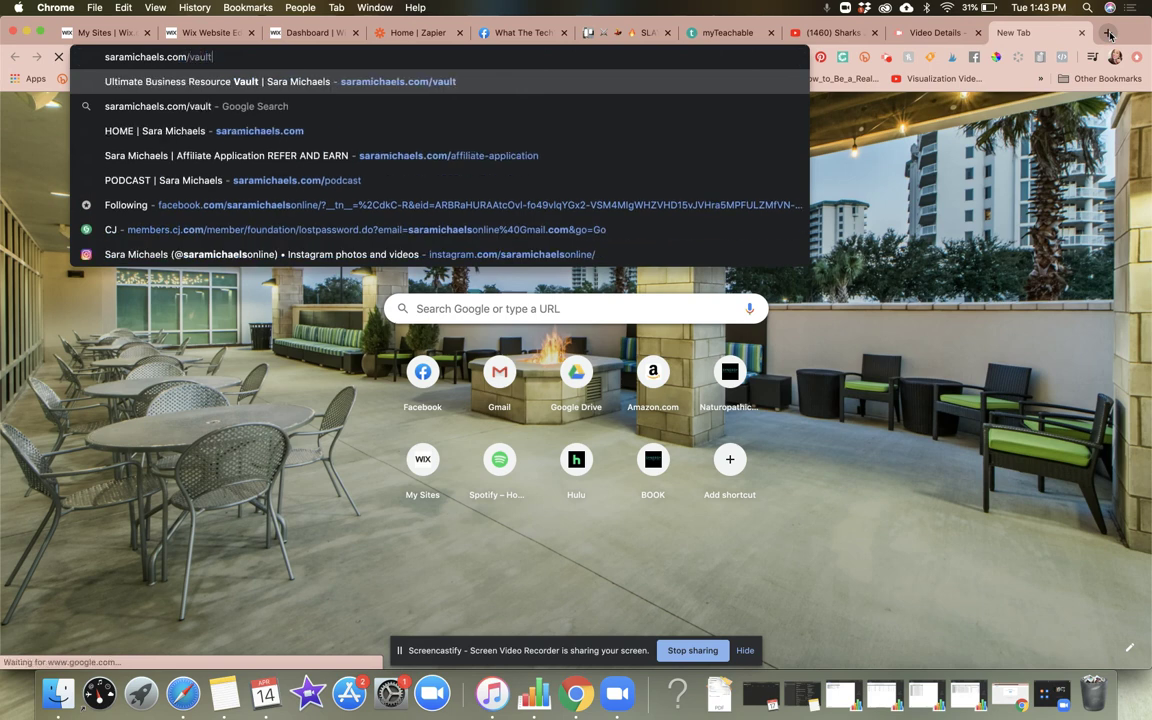
key(Return)
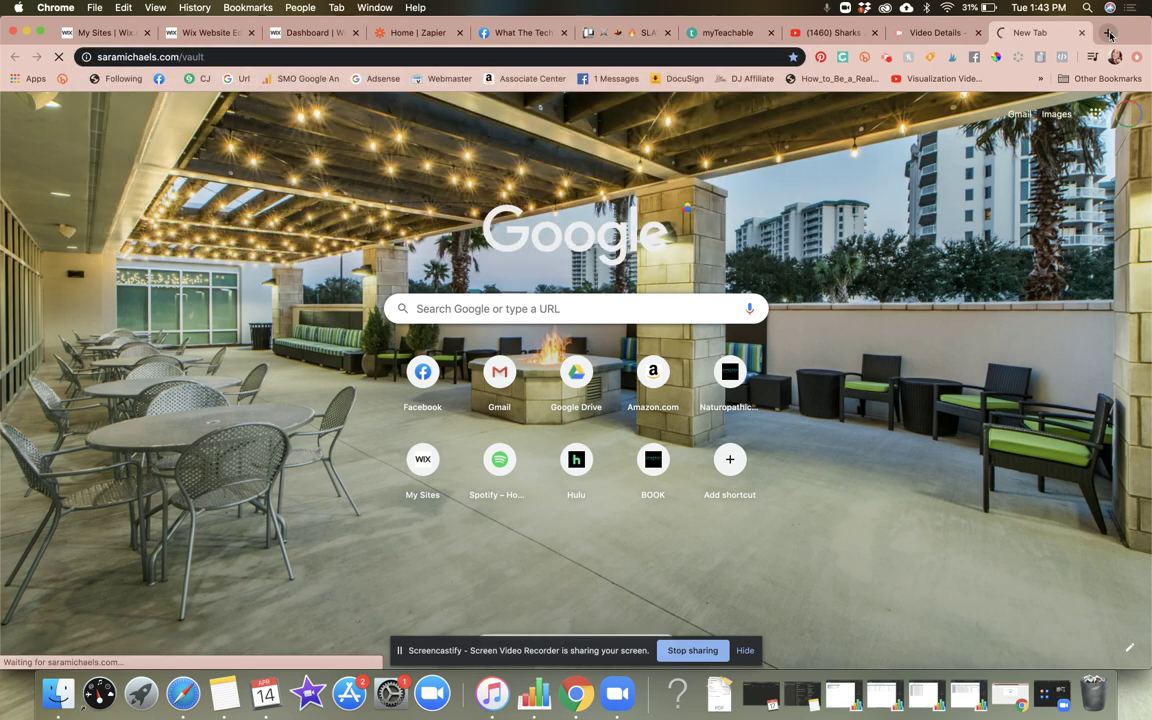
click(185, 56)
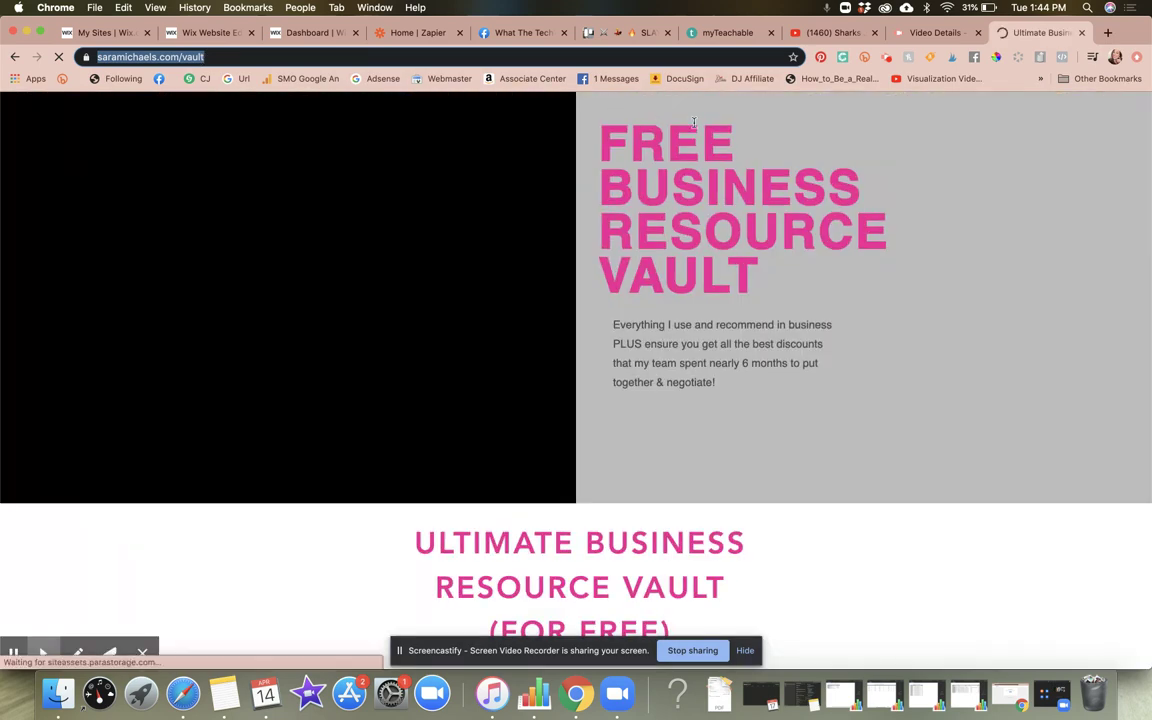
scroll(791, 236, down, 2)
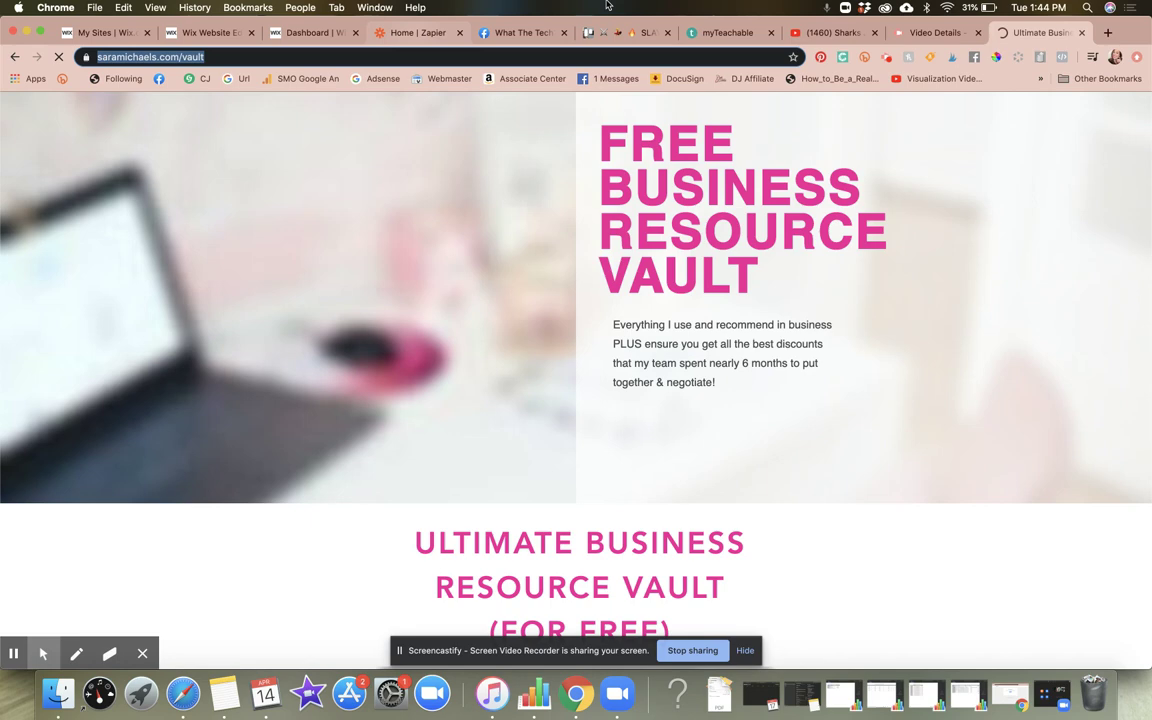
Switch to Zapier and choose Wix Automations as the app to connect with ConvertKit.
click(402, 36)
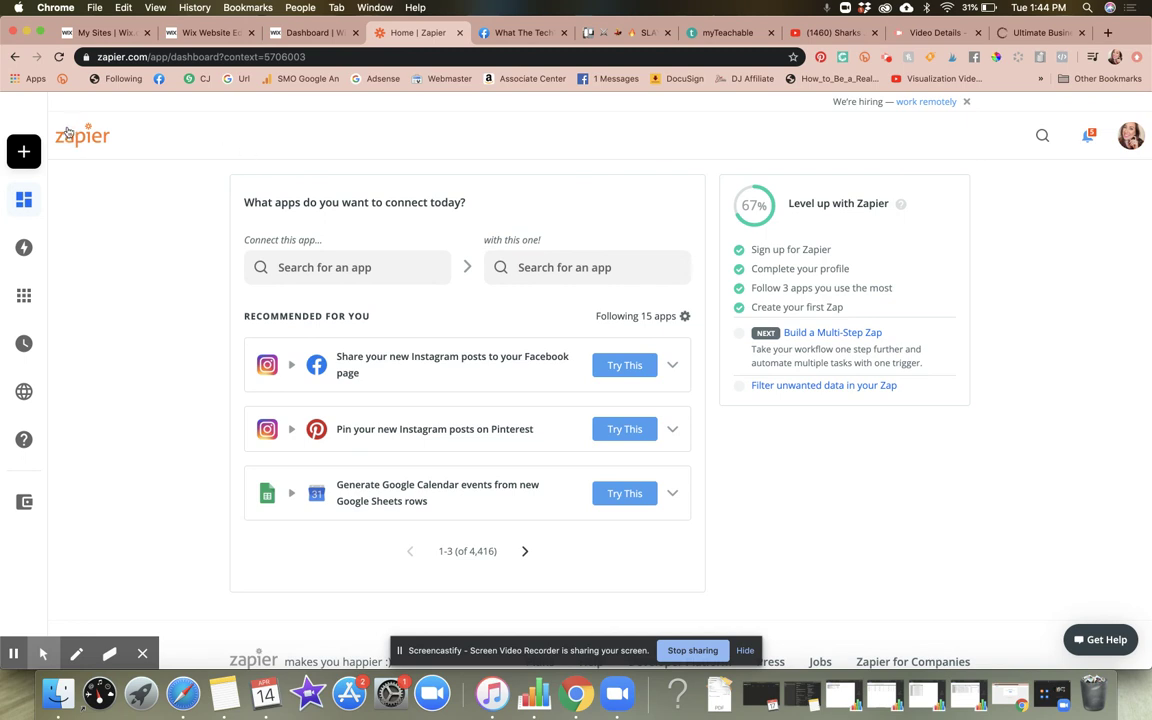
click(368, 270)
text(s)
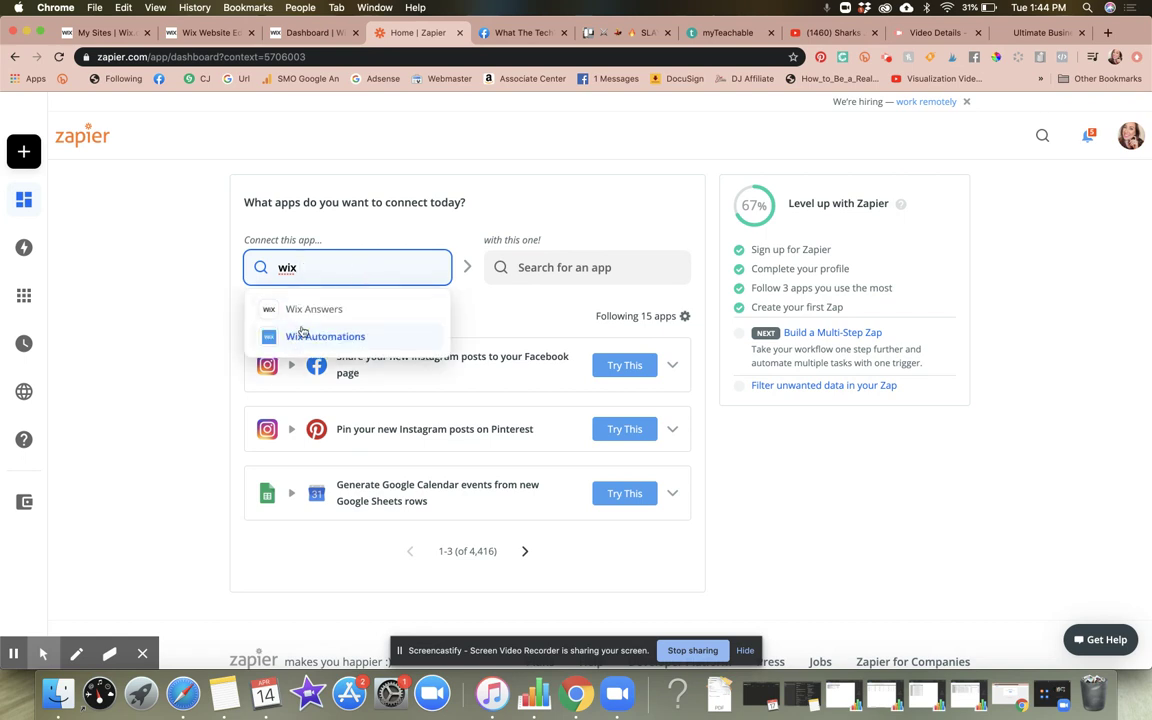
click(305, 336)
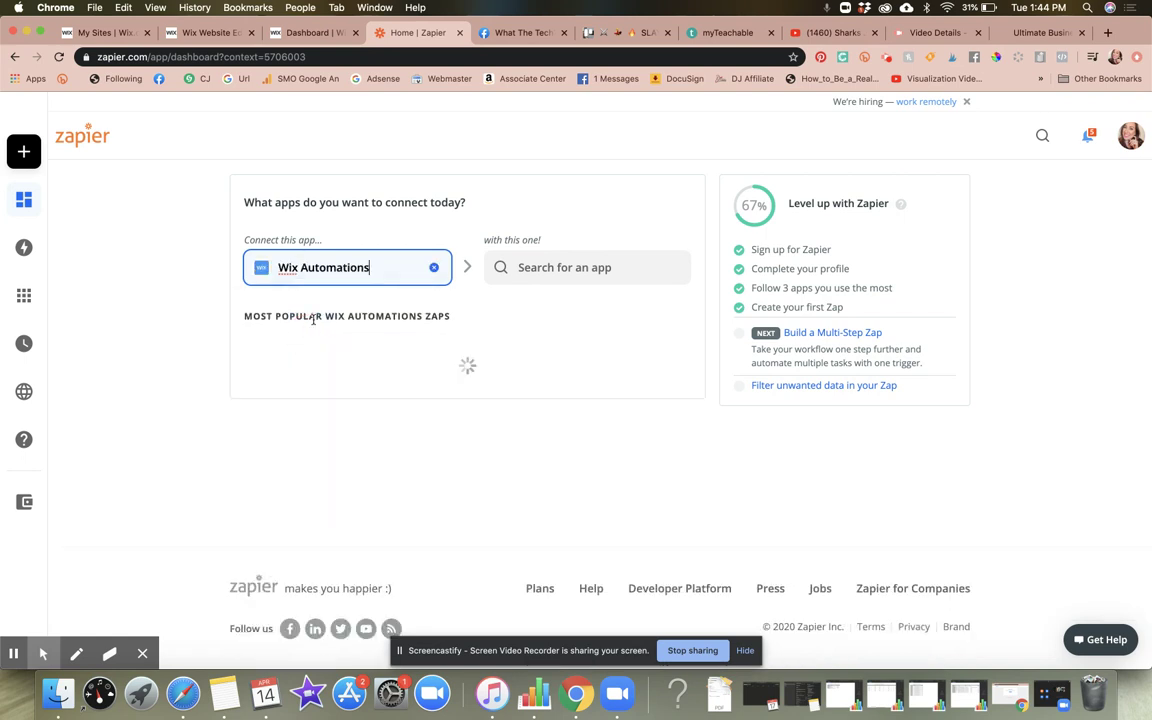
click(571, 271)
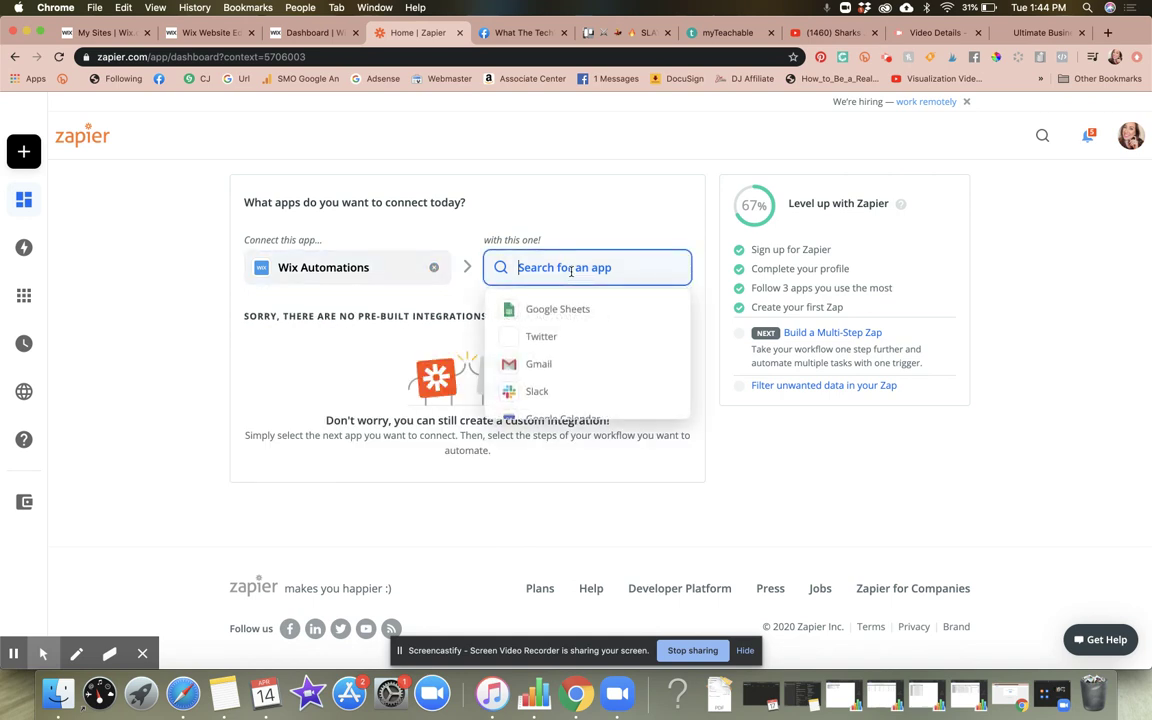
text(convertki)
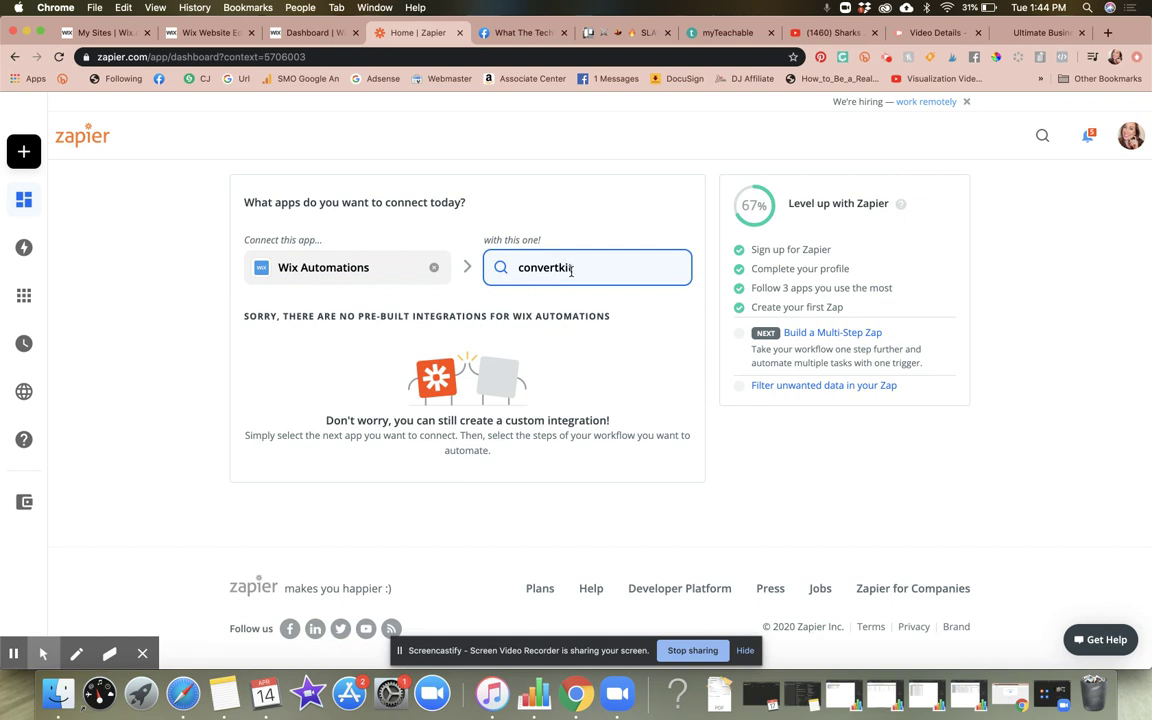
text(t)
click(566, 311)
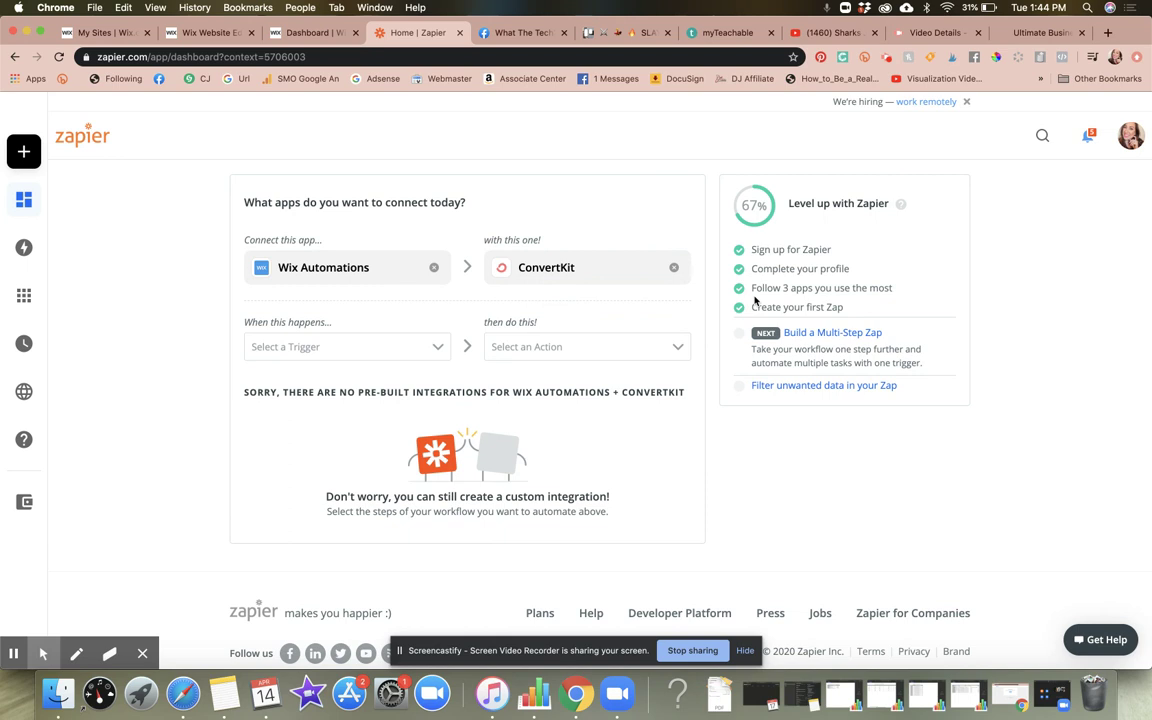
Switch to the Wix dashboard and look through its side navigation and the Marketing & SEO section for the automation tools.
click(305, 33)
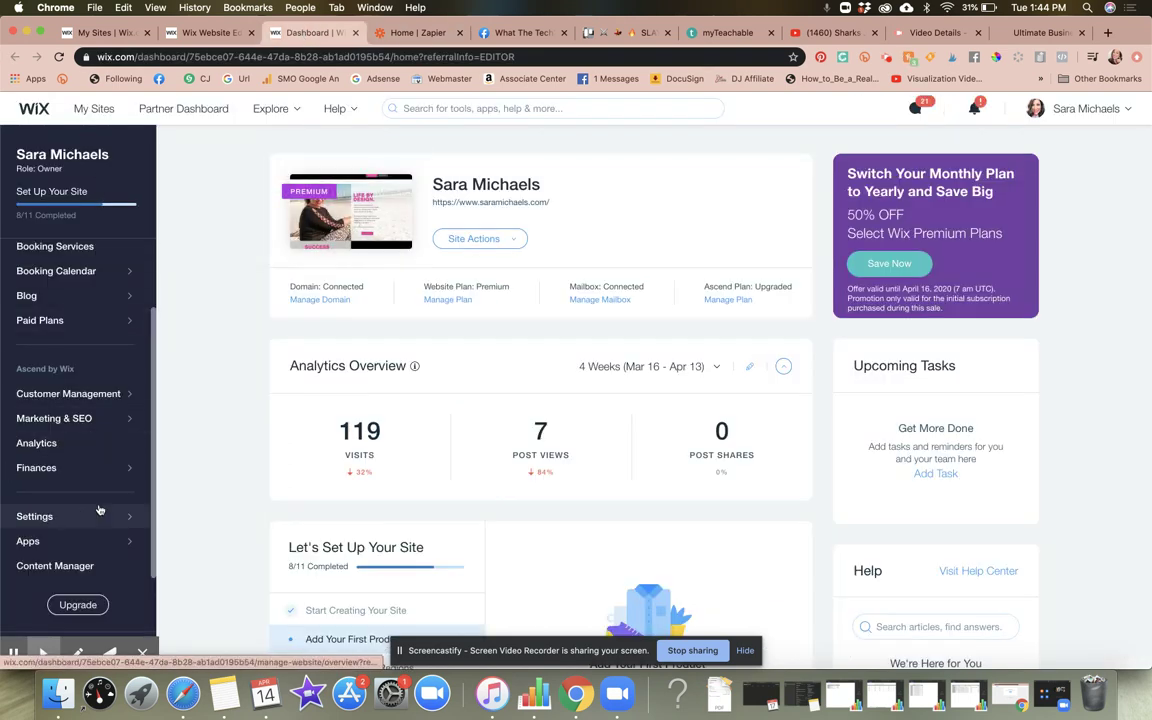
scroll(75, 360, up, 2)
scroll(85, 370, down, 2)
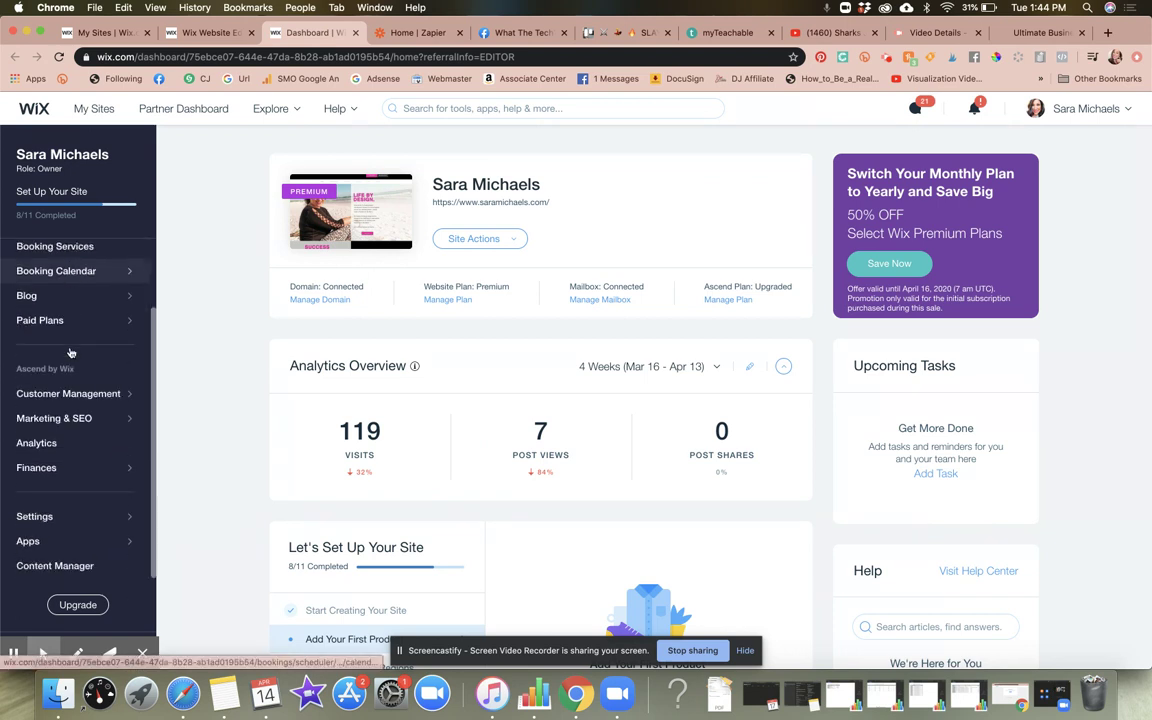
click(114, 425)
scroll(108, 420, down, 2)
scroll(108, 420, down, 2)
scroll(108, 419, up, 4)
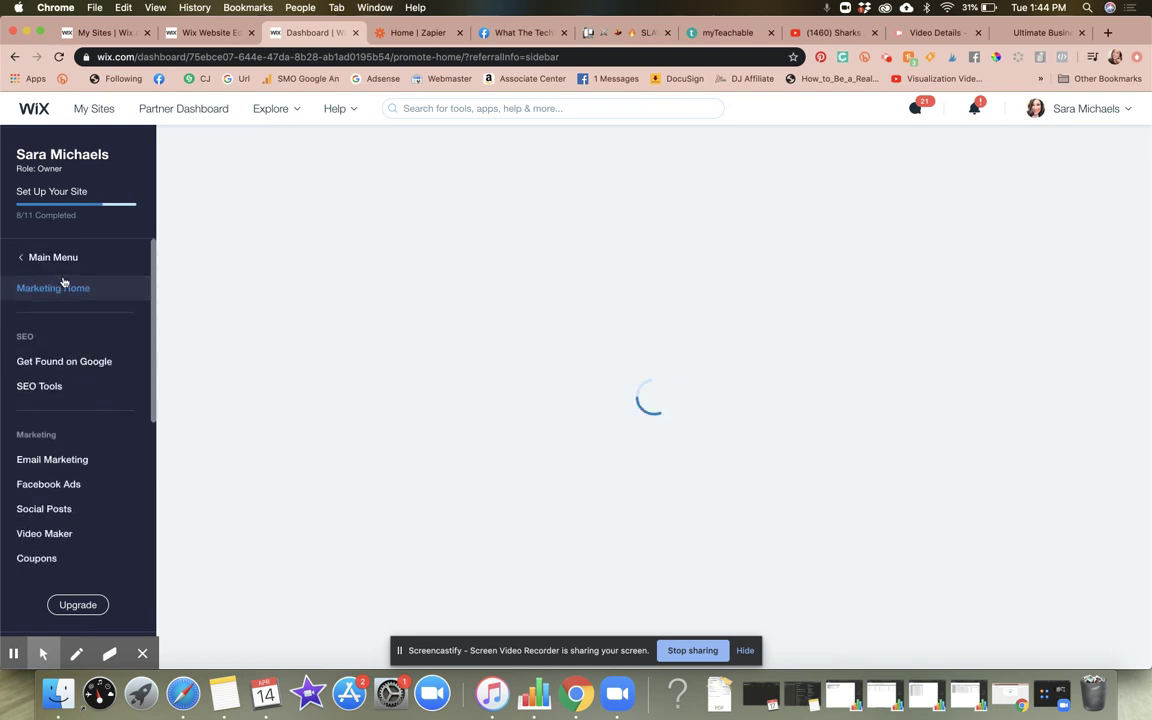
scroll(80, 400, down, 5)
scroll(90, 442, up, 5)
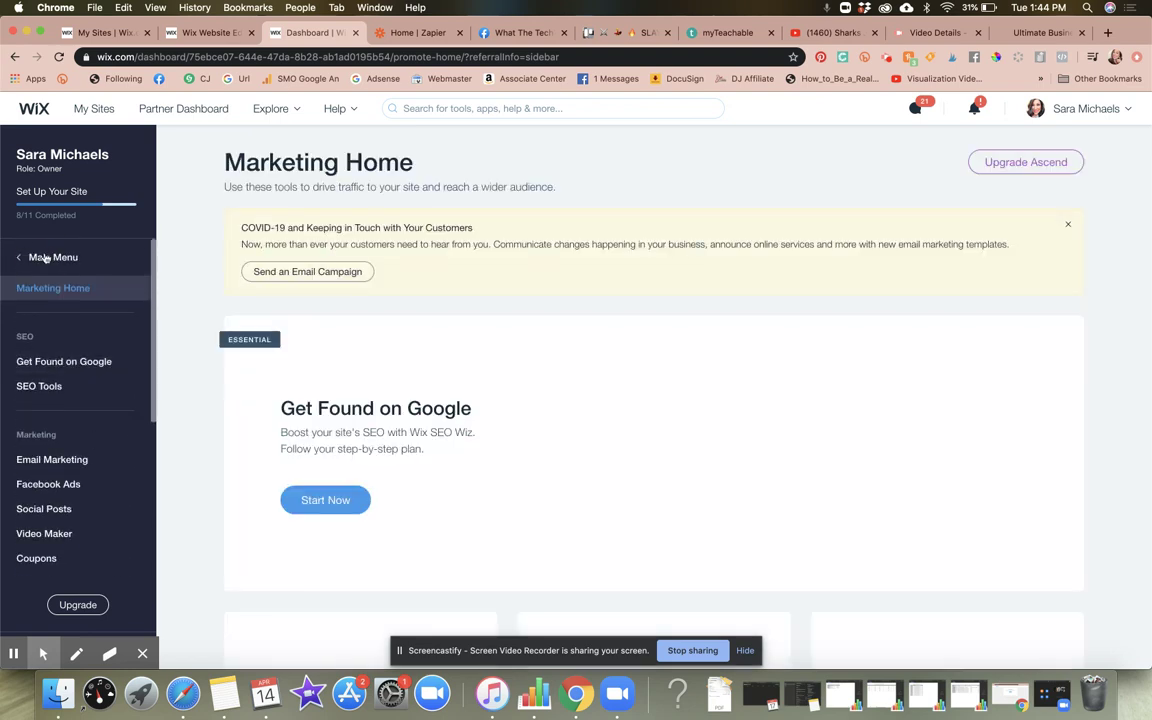
Open the Automations page in the Customer Management section of the Wix dashboard.
click(40, 258)
click(70, 393)
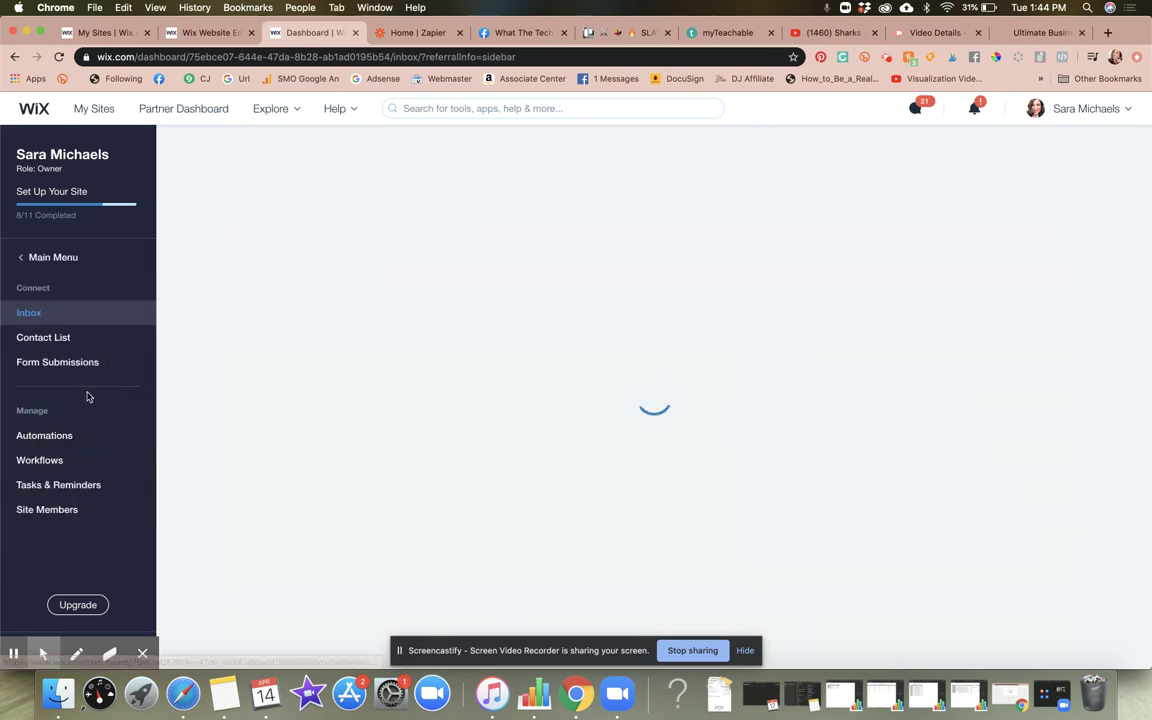
click(58, 437)
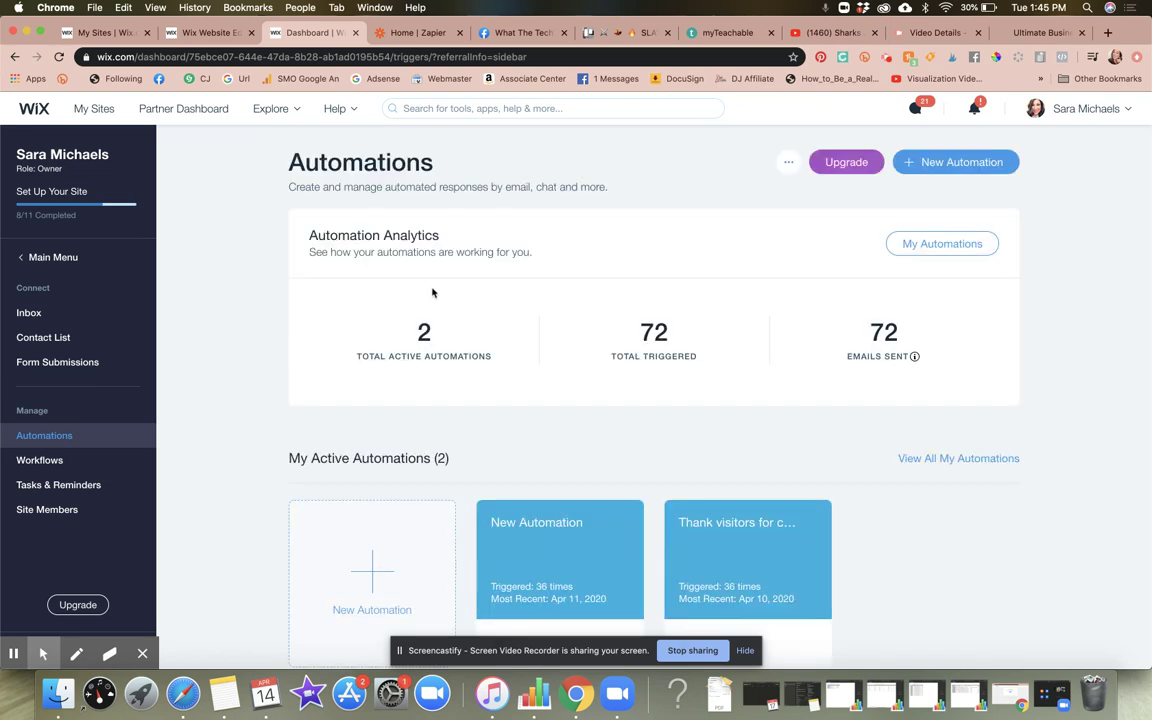
Take a look at the open /vault page, and return to Wix Automations to create a new automation.
click(1045, 33)
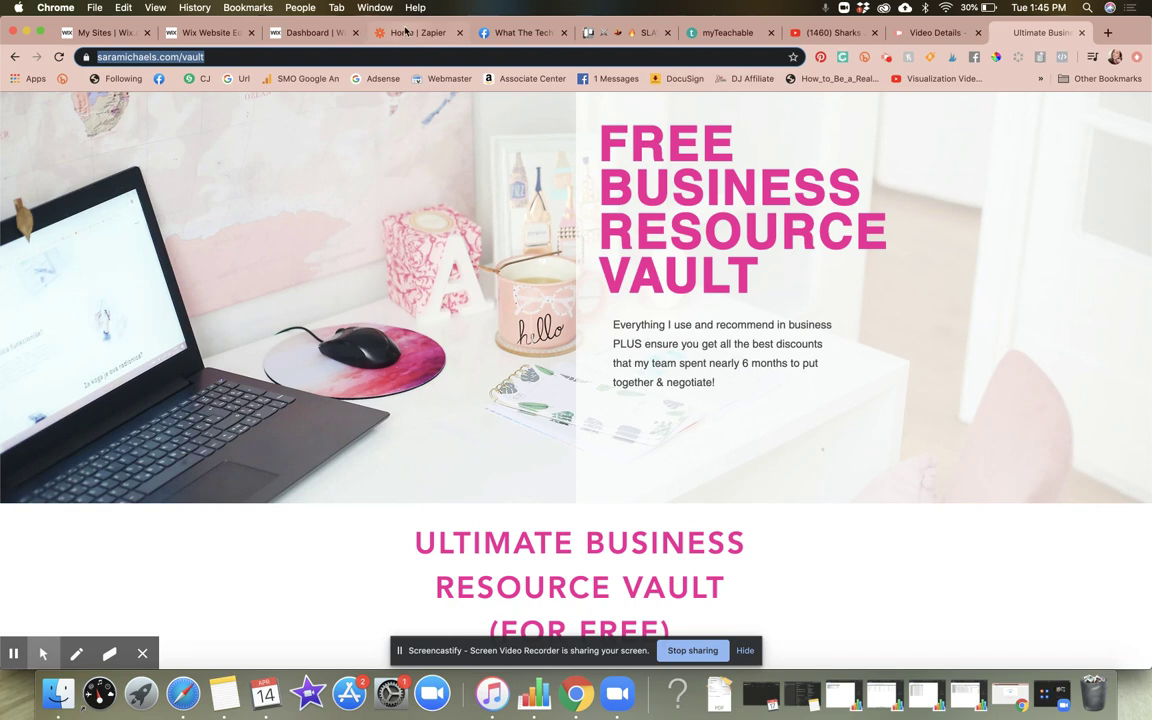
click(312, 33)
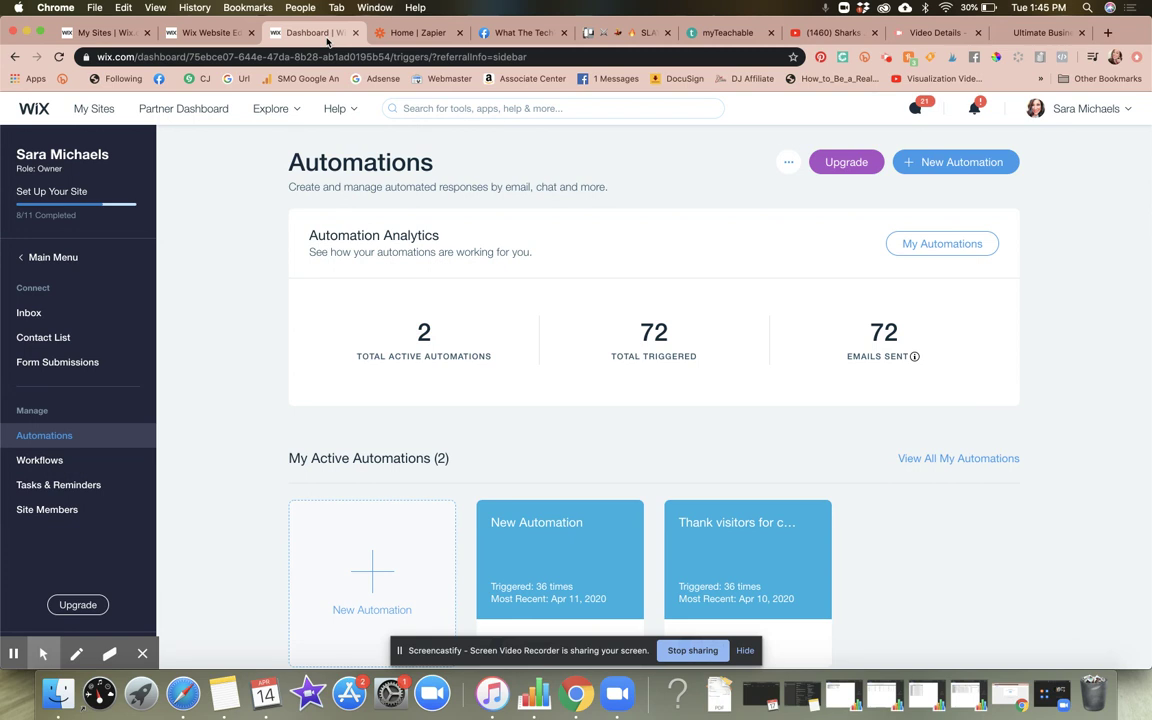
click(955, 162)
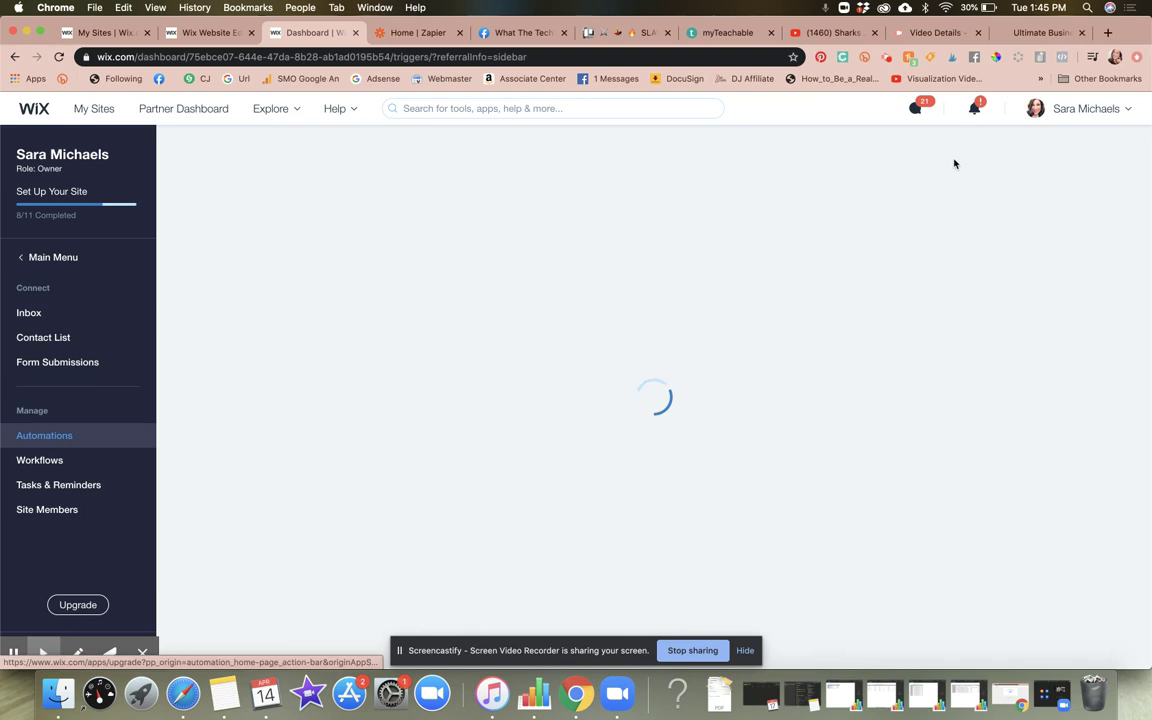
scroll(820, 300, down, 1)
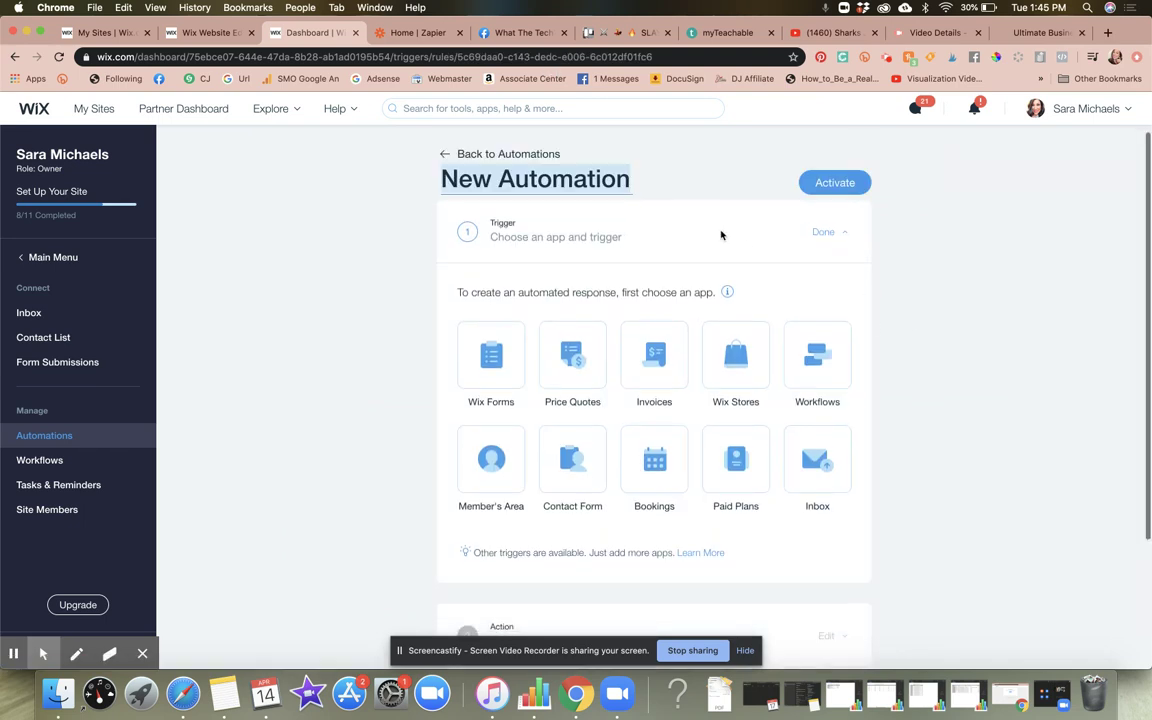
scroll(721, 231, up, 1)
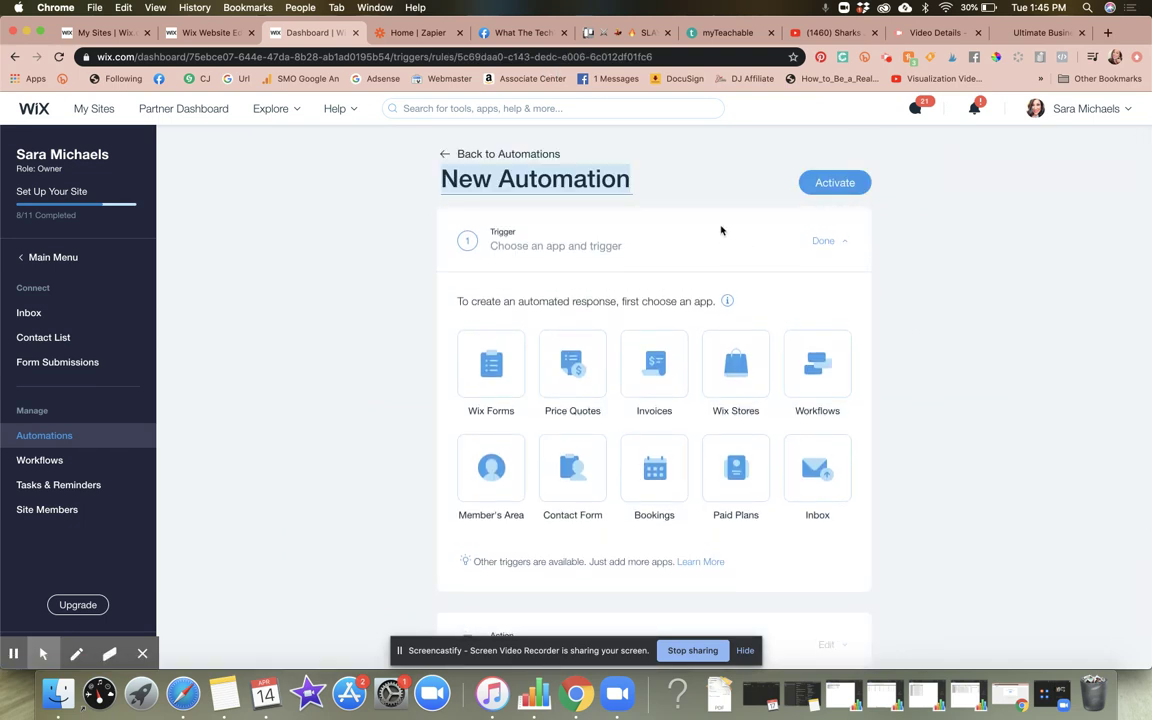
Name the new automation "Zap ⚡ Subscriber Form to CK".
click(572, 180)
text(ZA)
key(BackSpace)
text(ap)
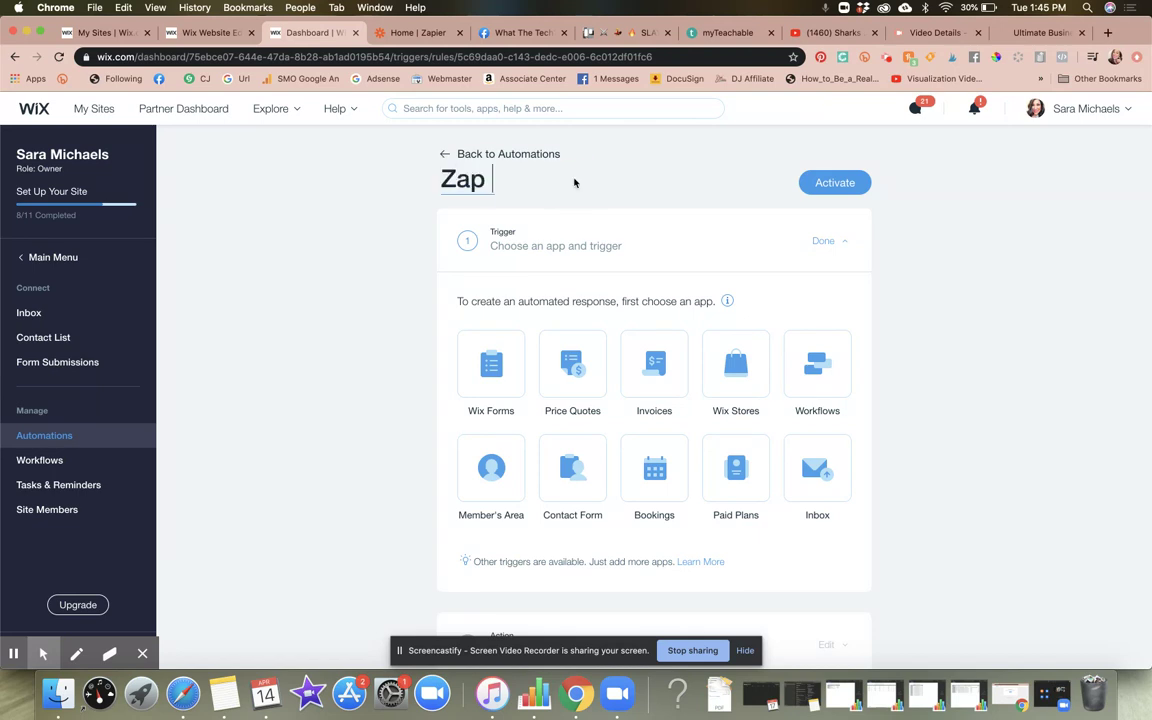
key(XF86AudioRaiseVolume)
text(⚡)
text(New)
key(BackSpace)
key(BackSpace)
key(BackSpace)
text(Subs)
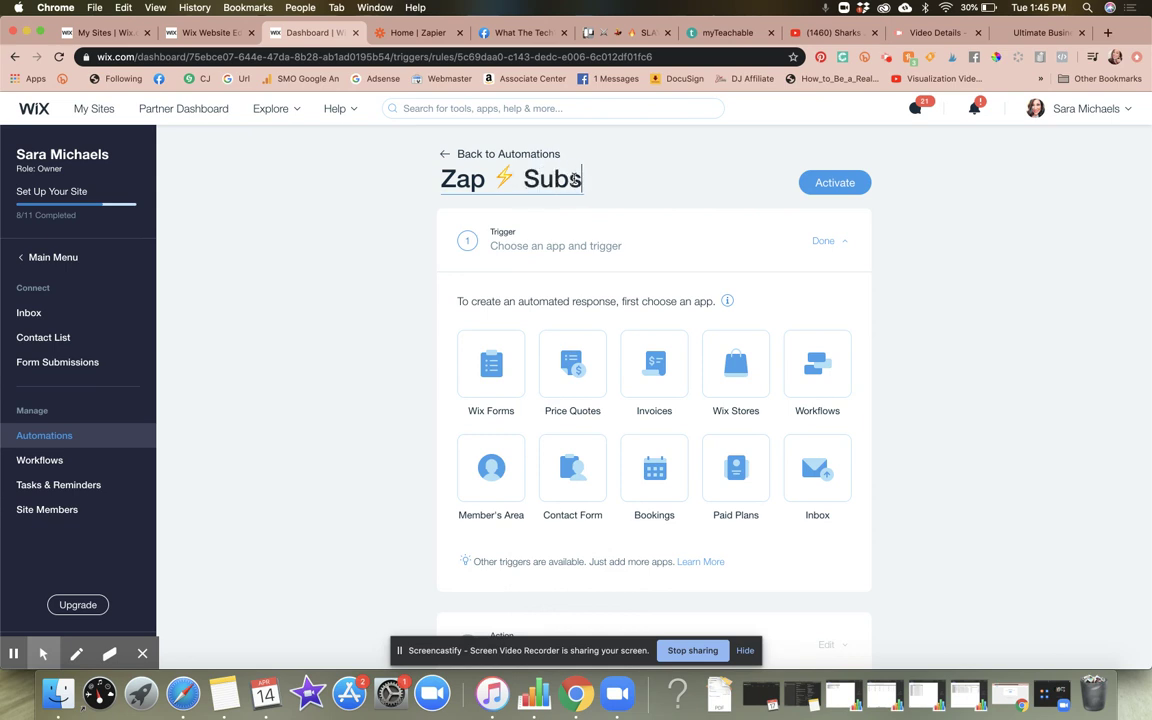
text(criber Form to CK)
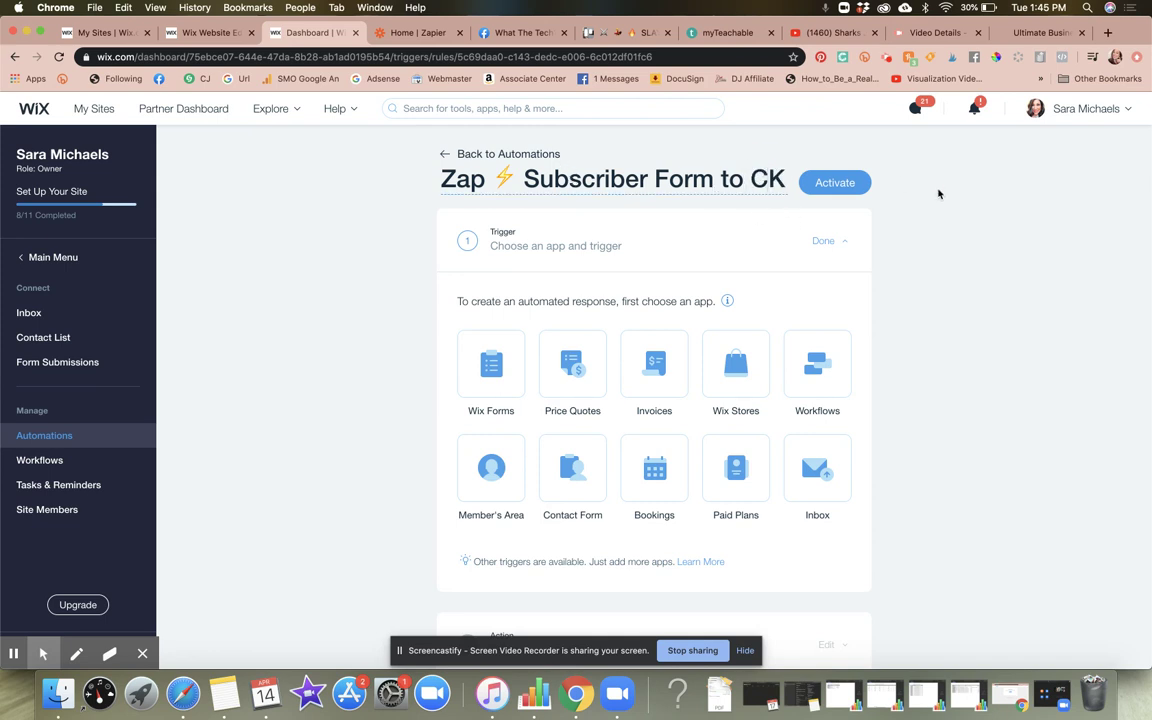
Choose Contact Form as the automation's trigger app, so it runs every time a visitor submits the contact form.
scroll(881, 436, down, 1)
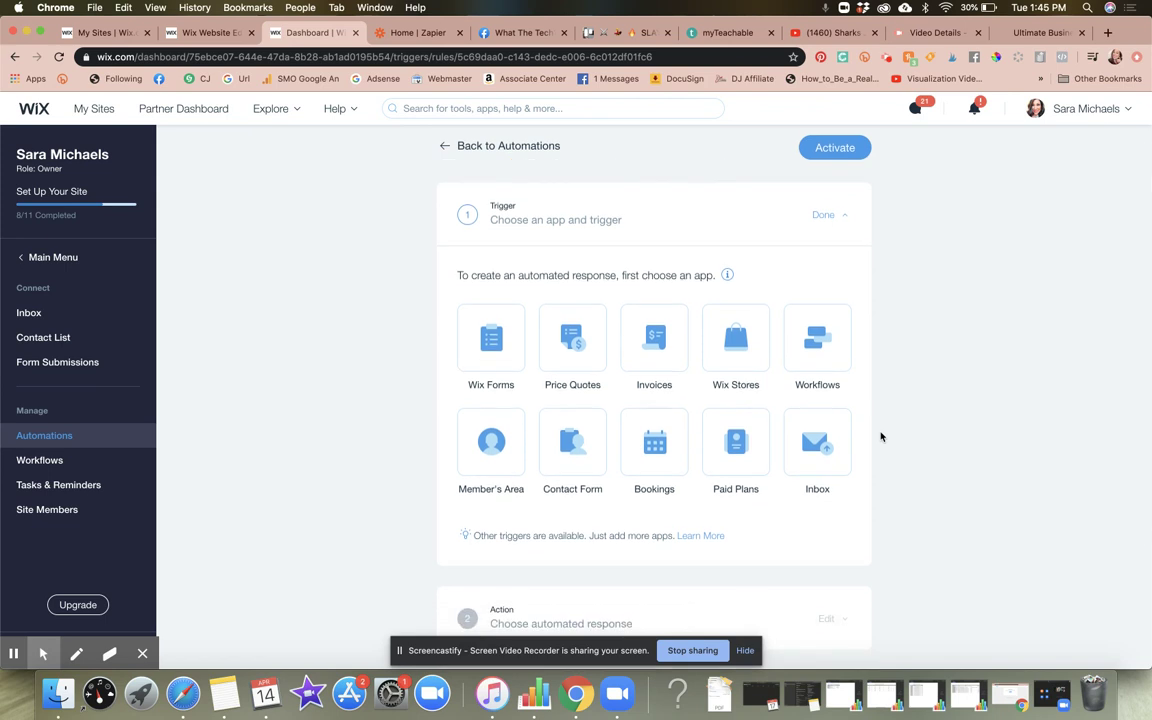
scroll(881, 436, down, 3)
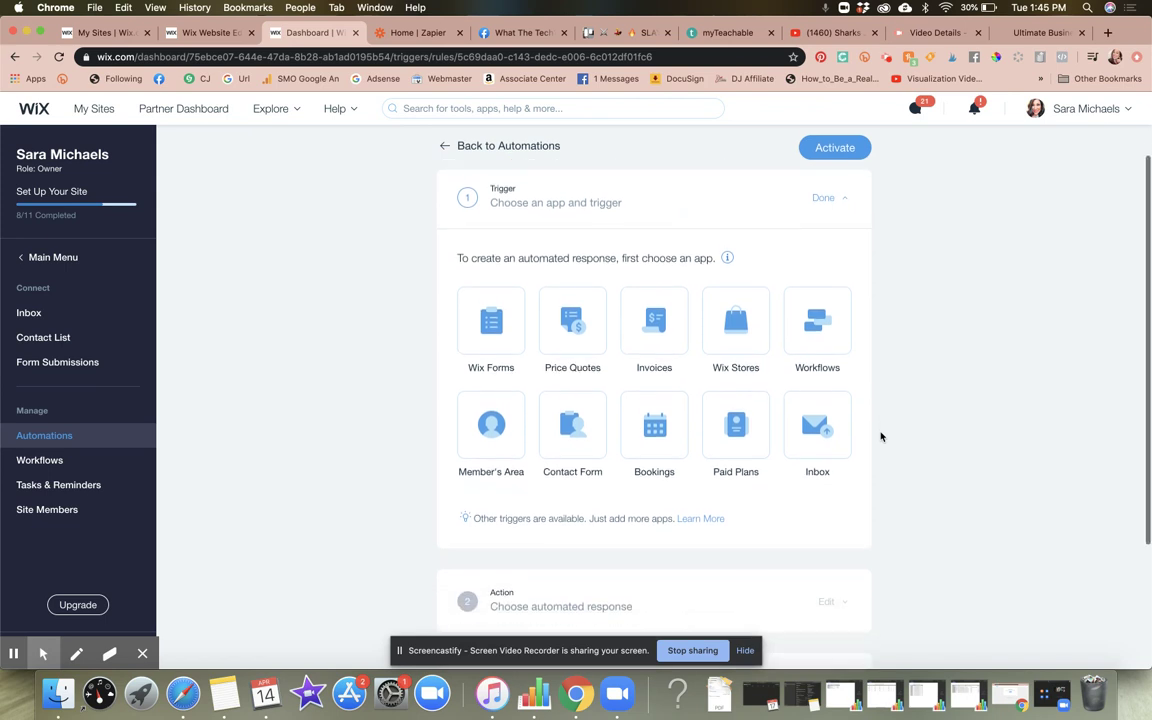
scroll(881, 436, up, 4)
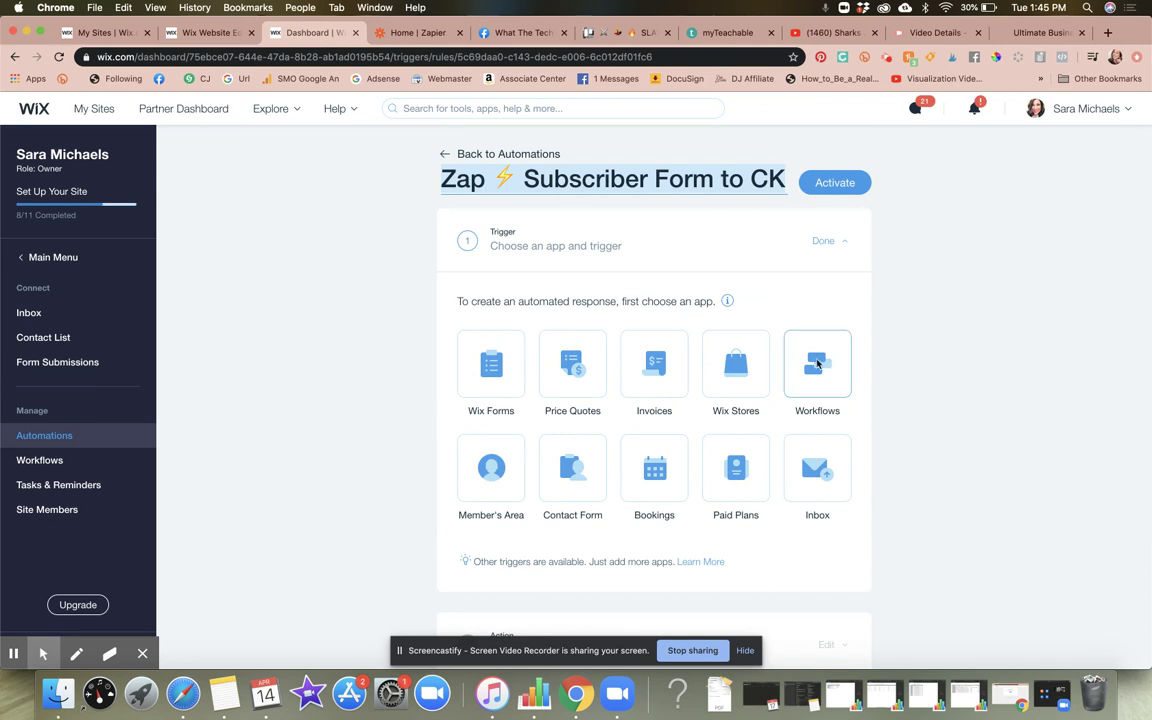
click(612, 247)
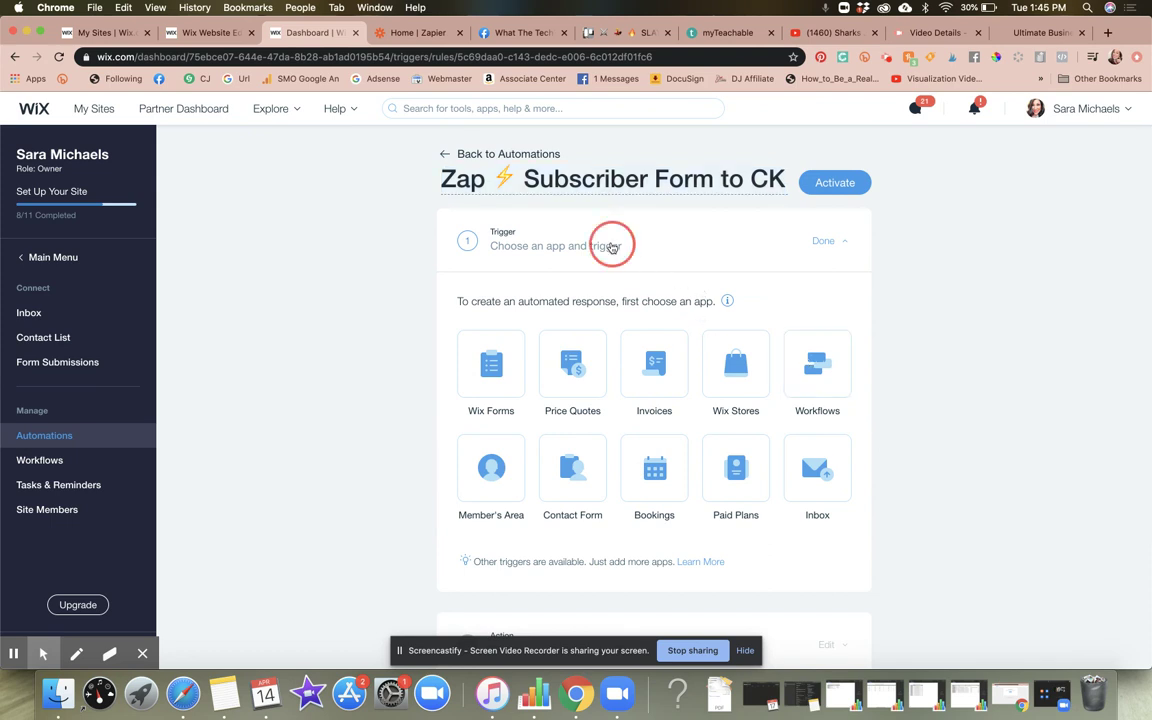
click(612, 247)
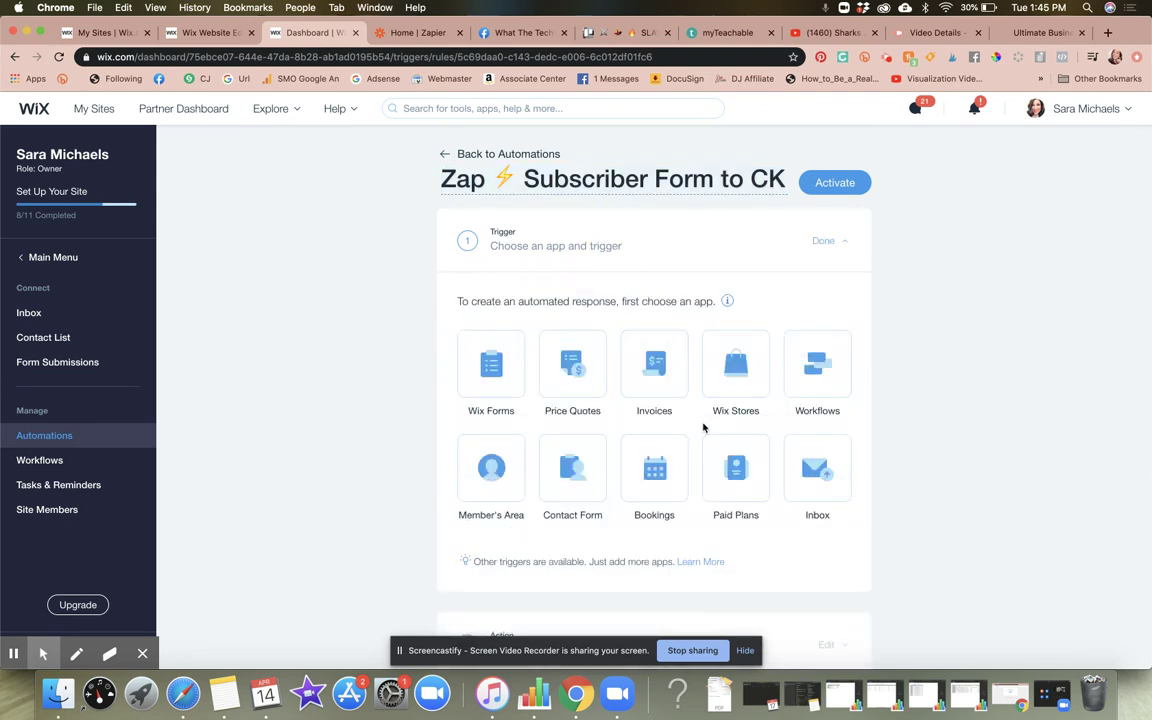
click(584, 470)
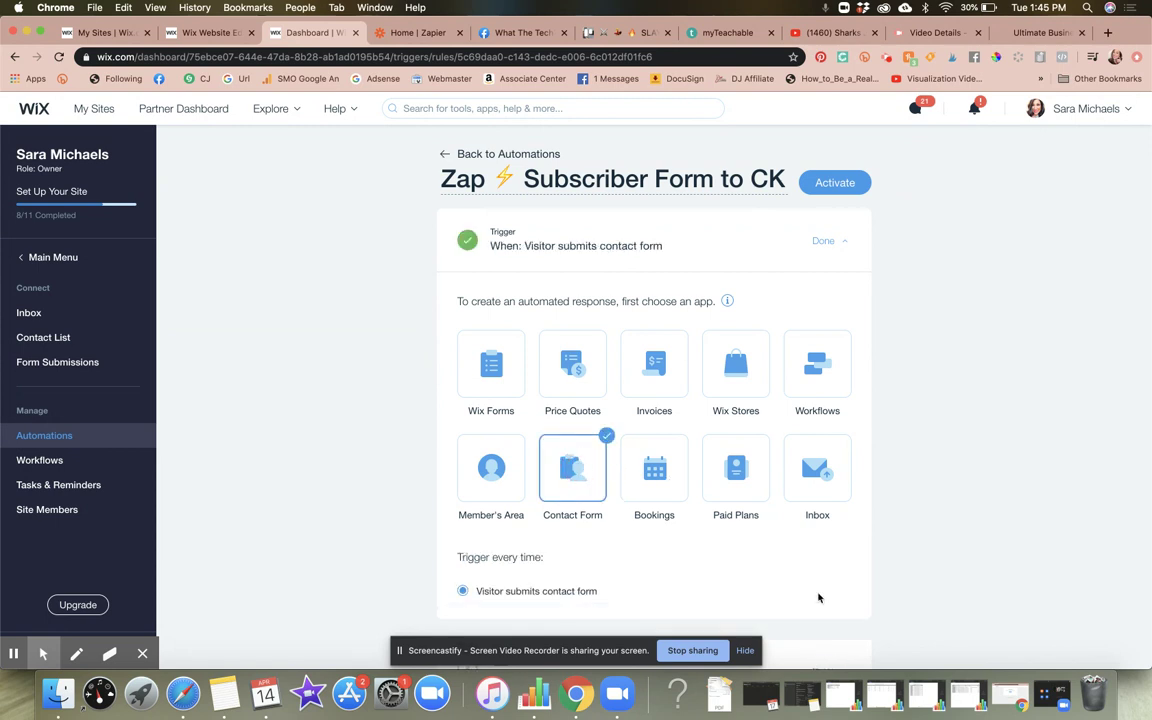
Set the automation's response action to Connect to Zapier.
scroll(780, 408, up, 5)
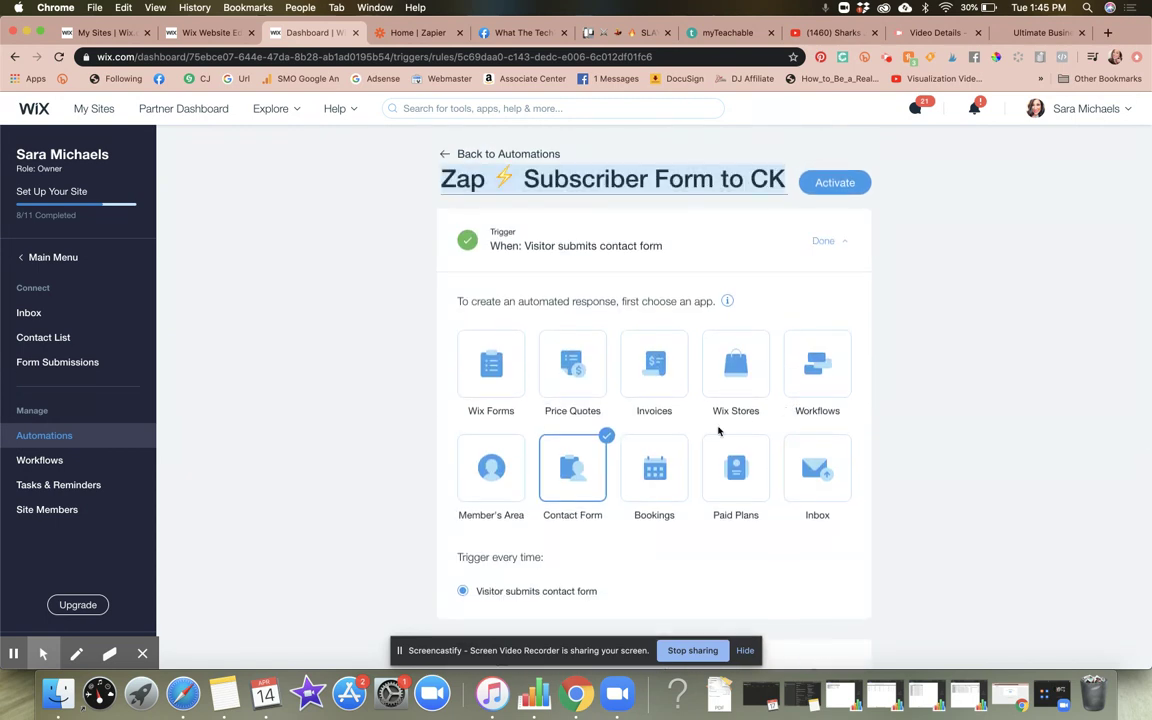
scroll(611, 477, down, 5)
scroll(611, 477, down, 3)
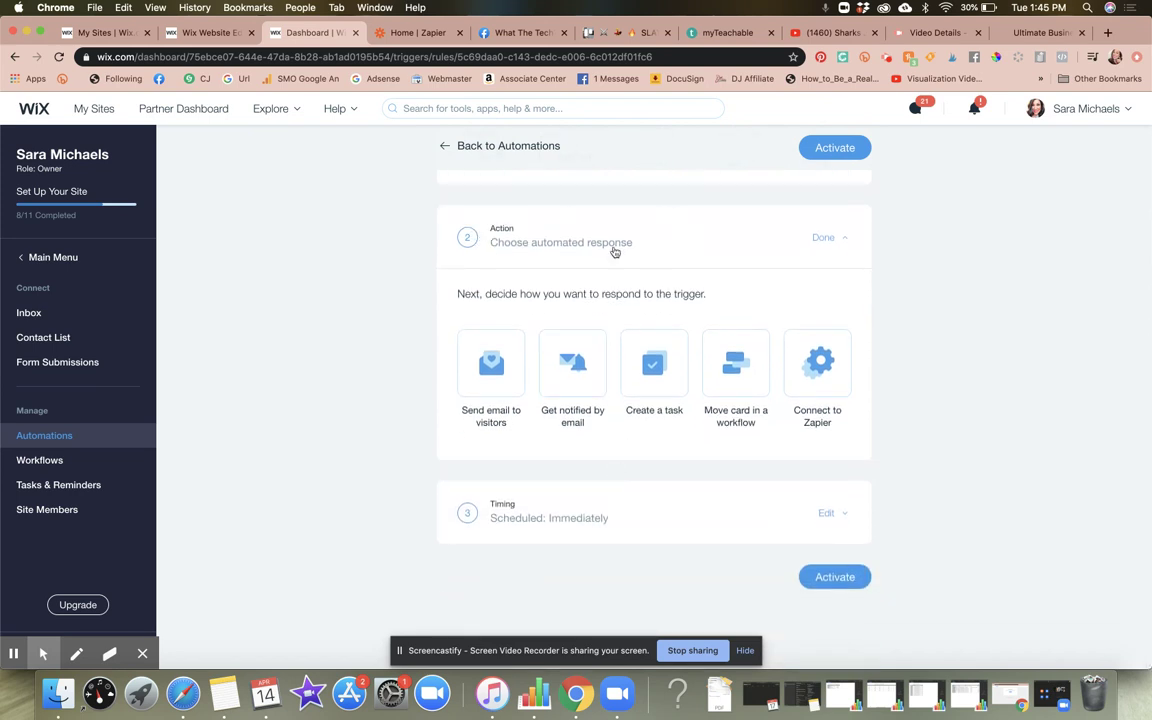
click(818, 360)
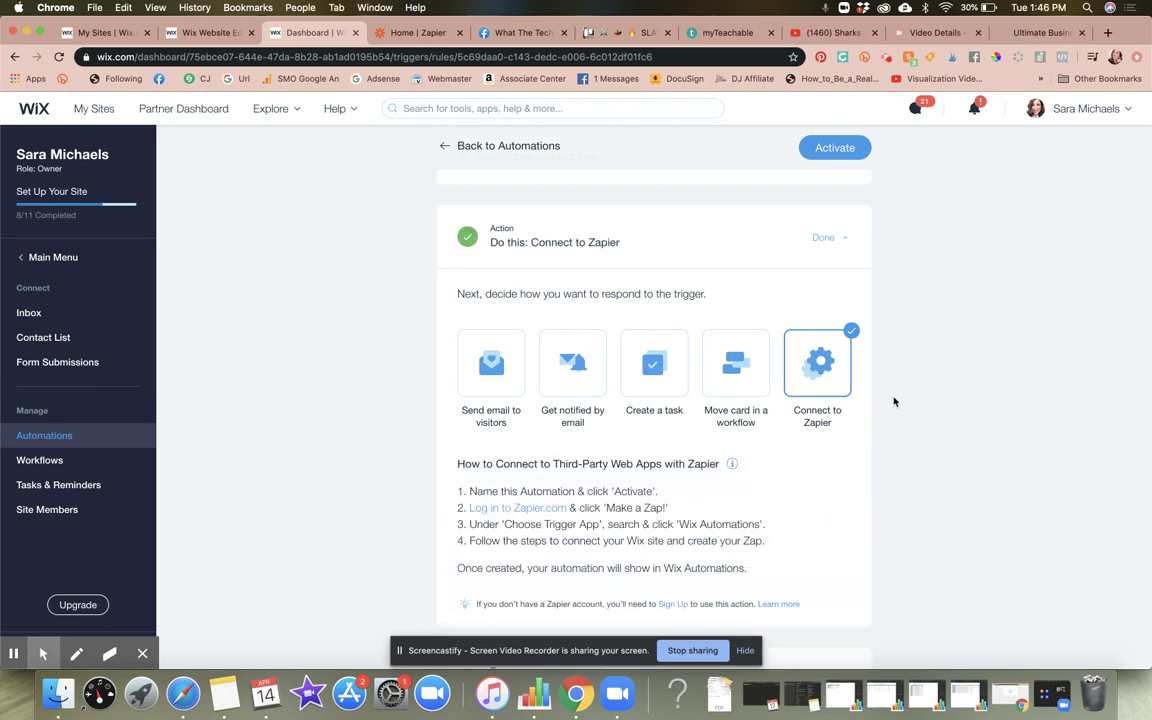
Review the Zapier connection instructions and the trigger settings, and activate the automation.
scroll(892, 400, down, 3)
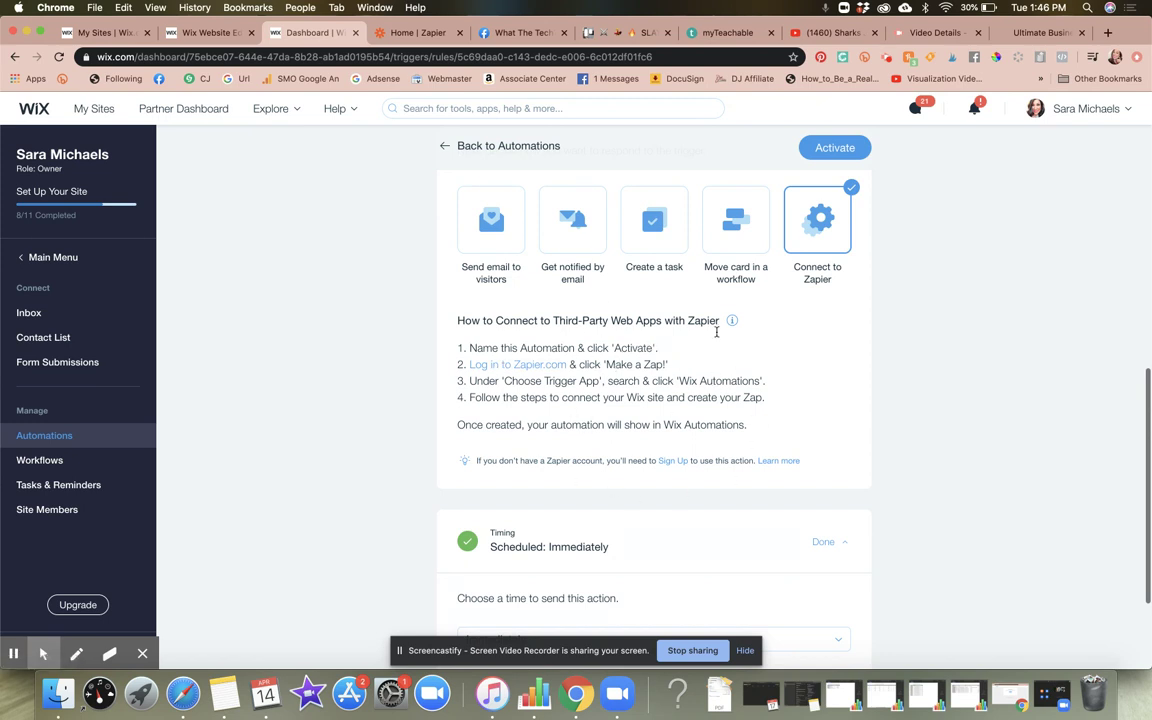
scroll(828, 228, up, 10)
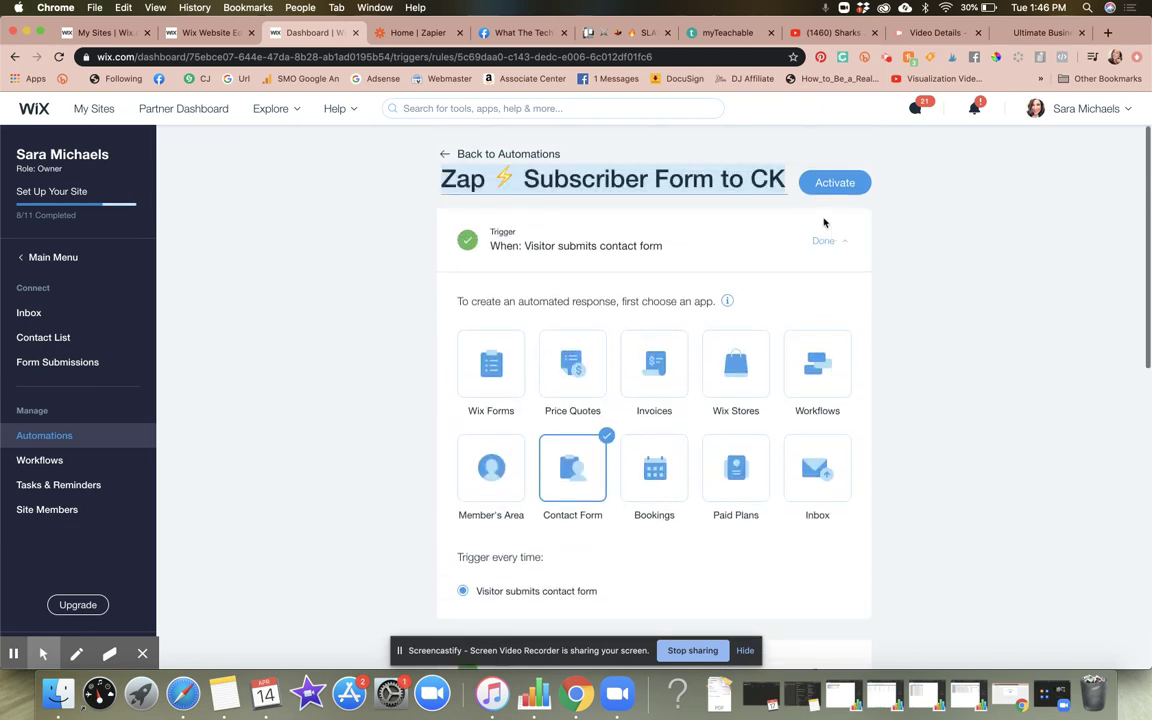
click(833, 183)
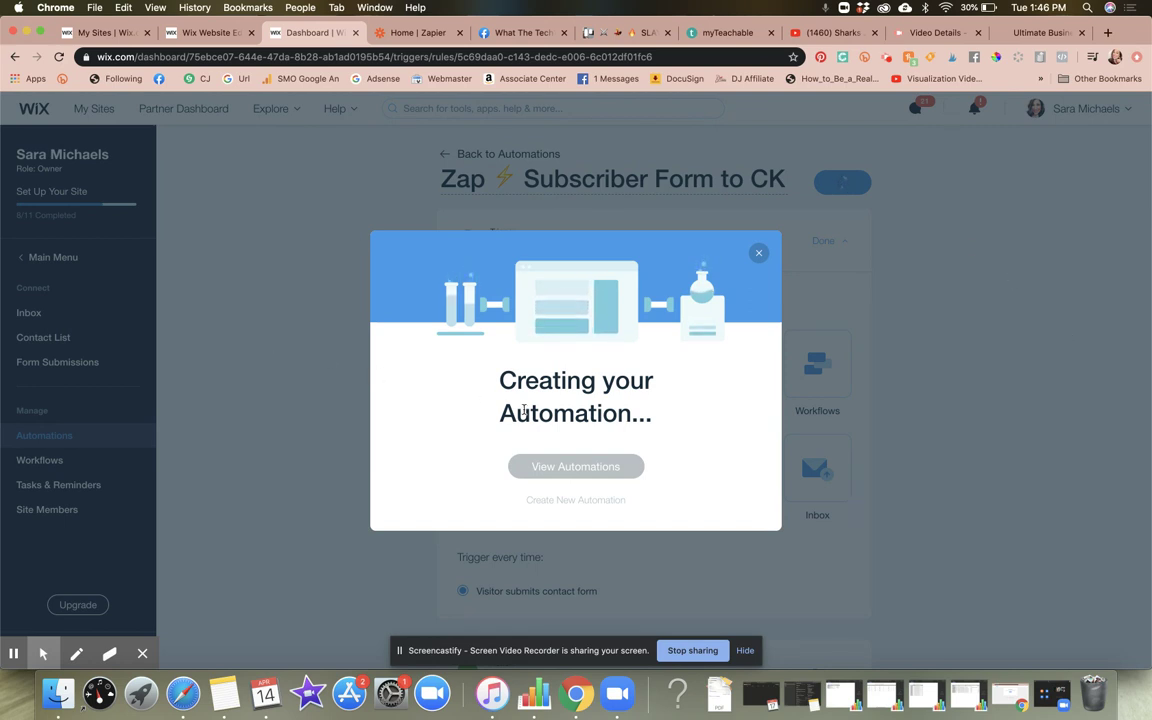
Switch to Zapier, clear the first app, and choose Wix Automations again as the app to connect with ConvertKit.
click(415, 35)
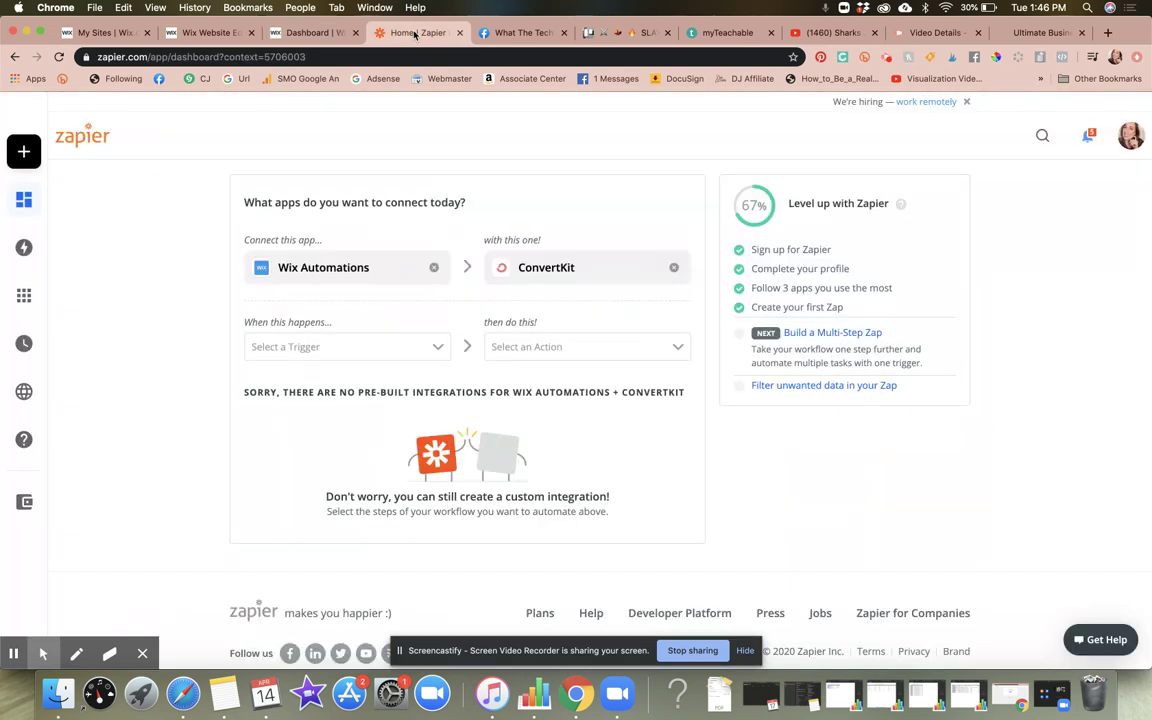
click(433, 267)
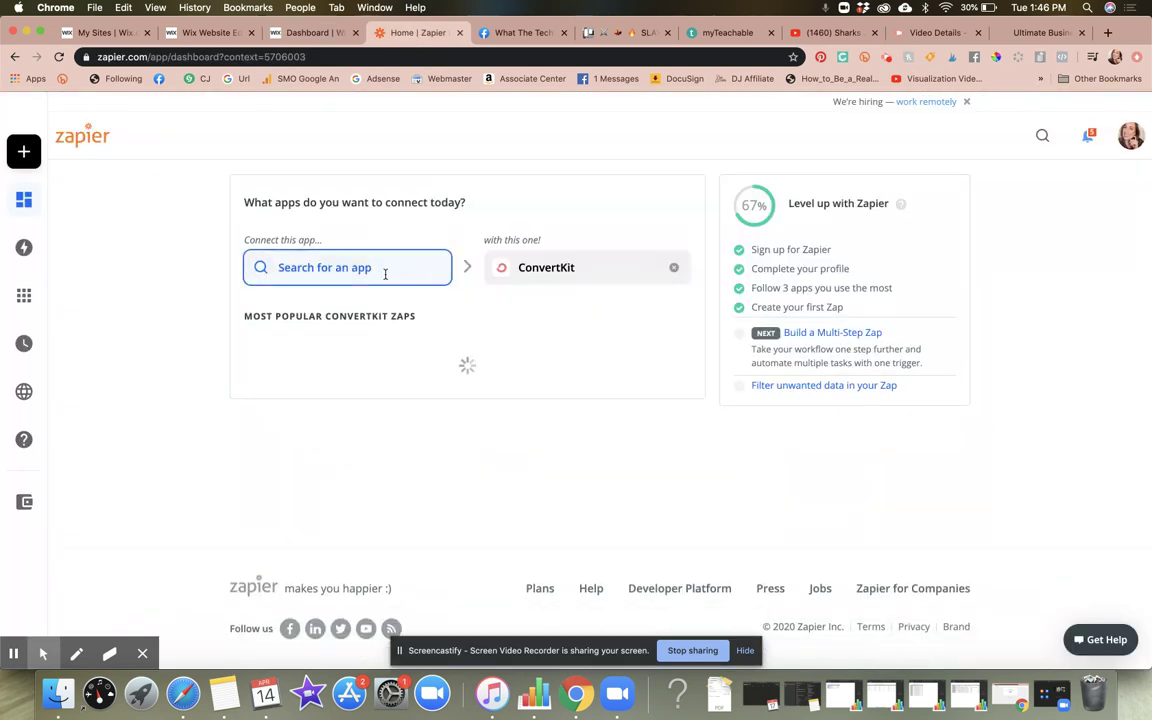
text(wix)
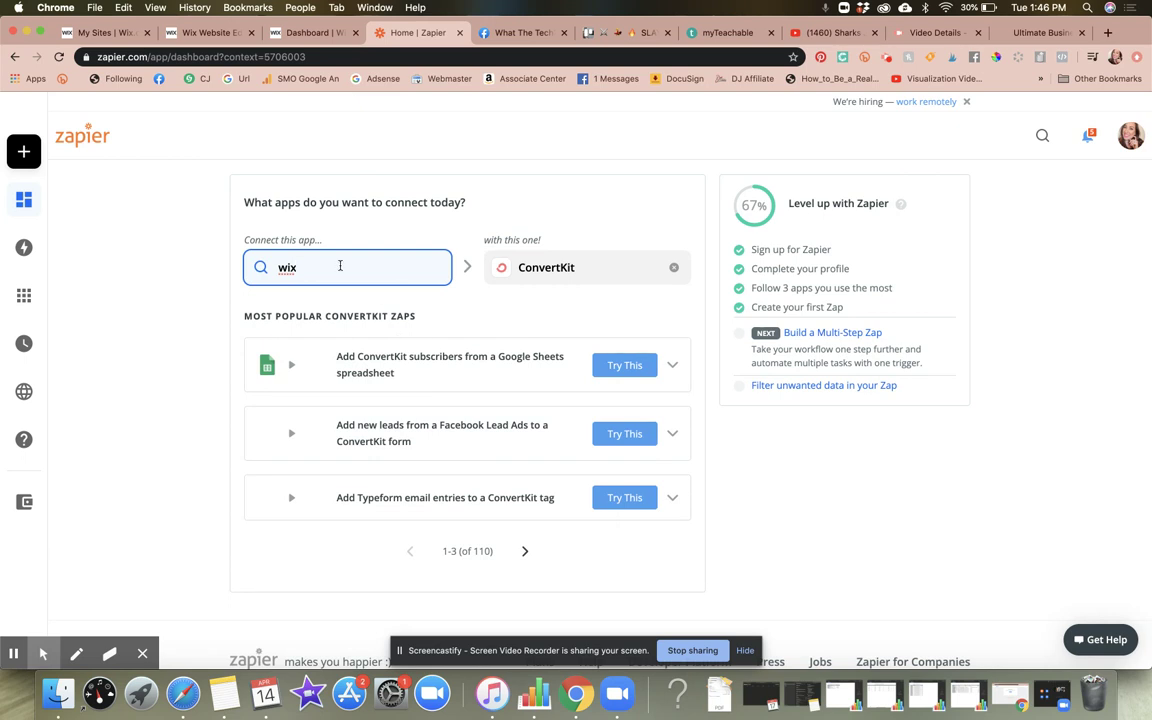
click(352, 333)
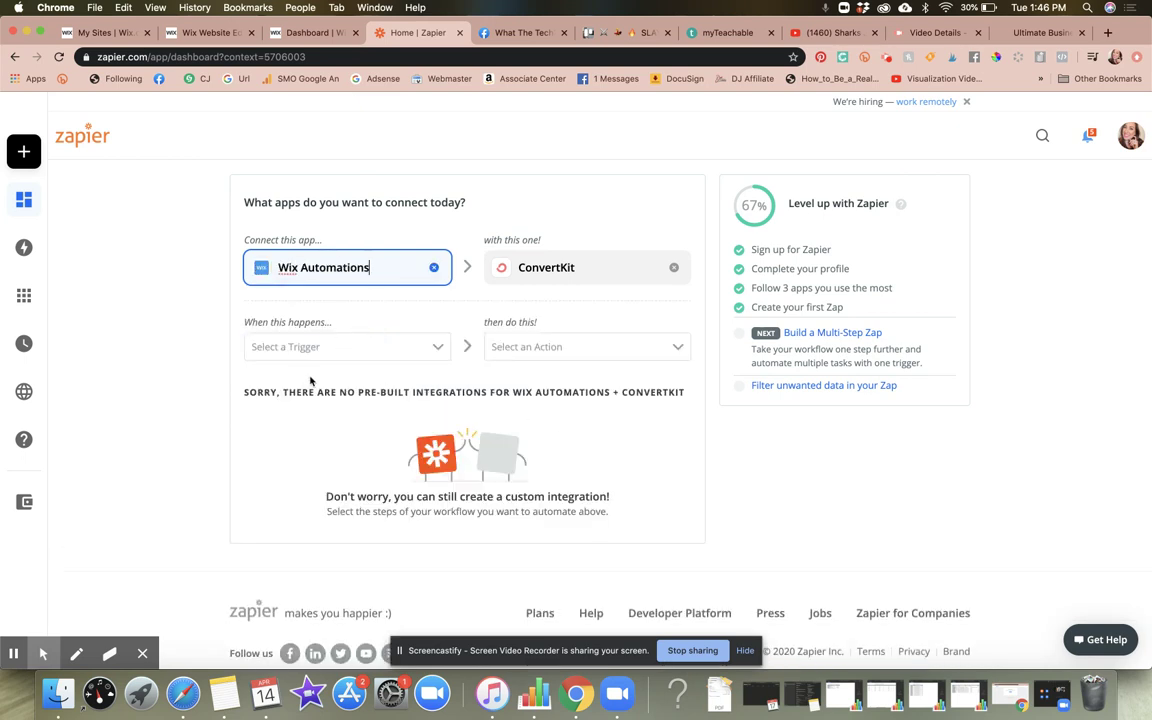
Switch to the Wix dashboard, open the Zap ⚡ Subscriber Form to CK automation from My Automations, and save it.
click(316, 33)
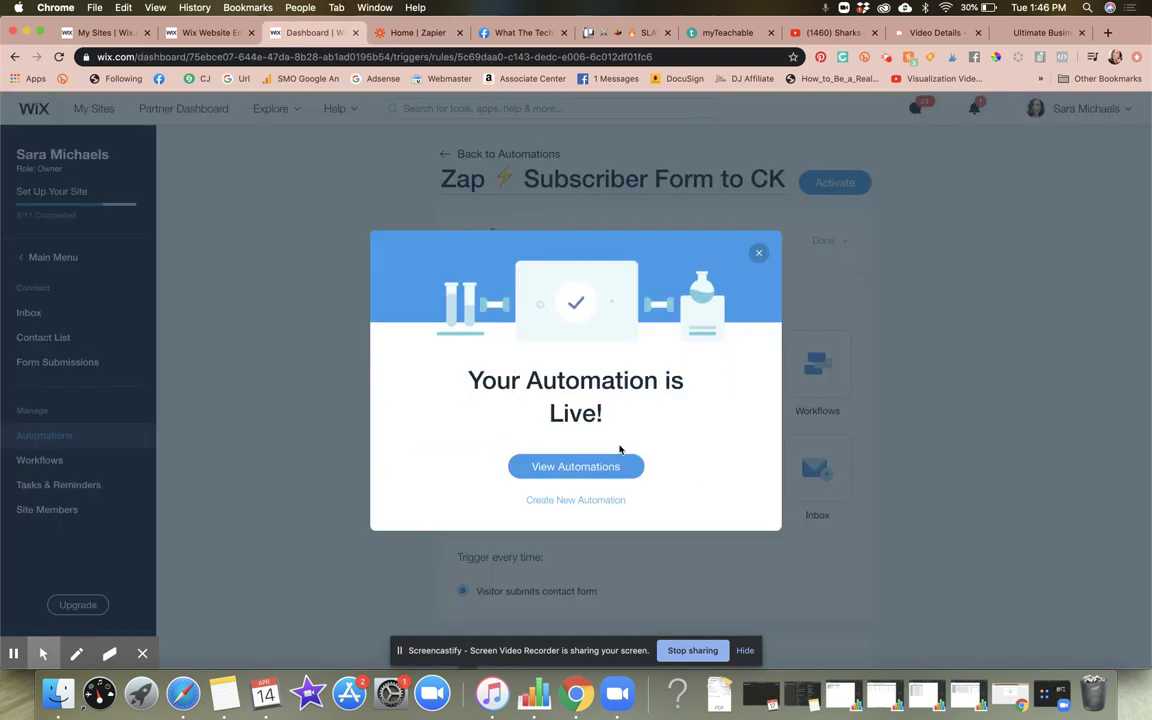
click(585, 466)
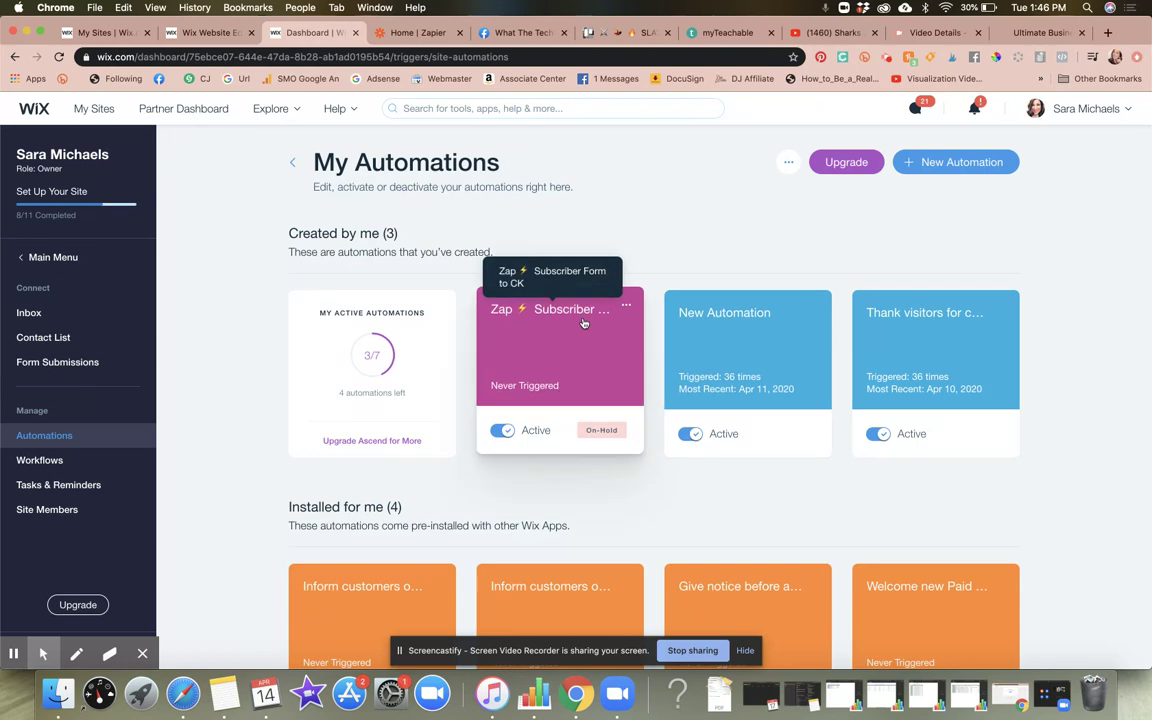
mouse_move(599, 432)
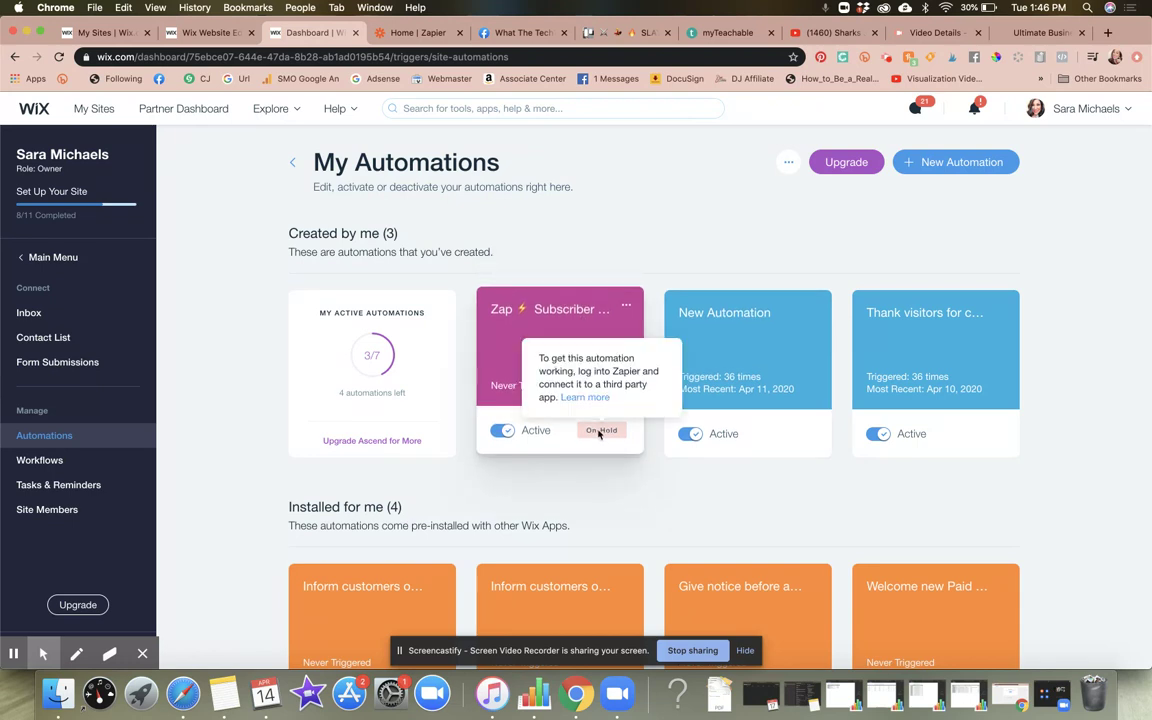
click(527, 300)
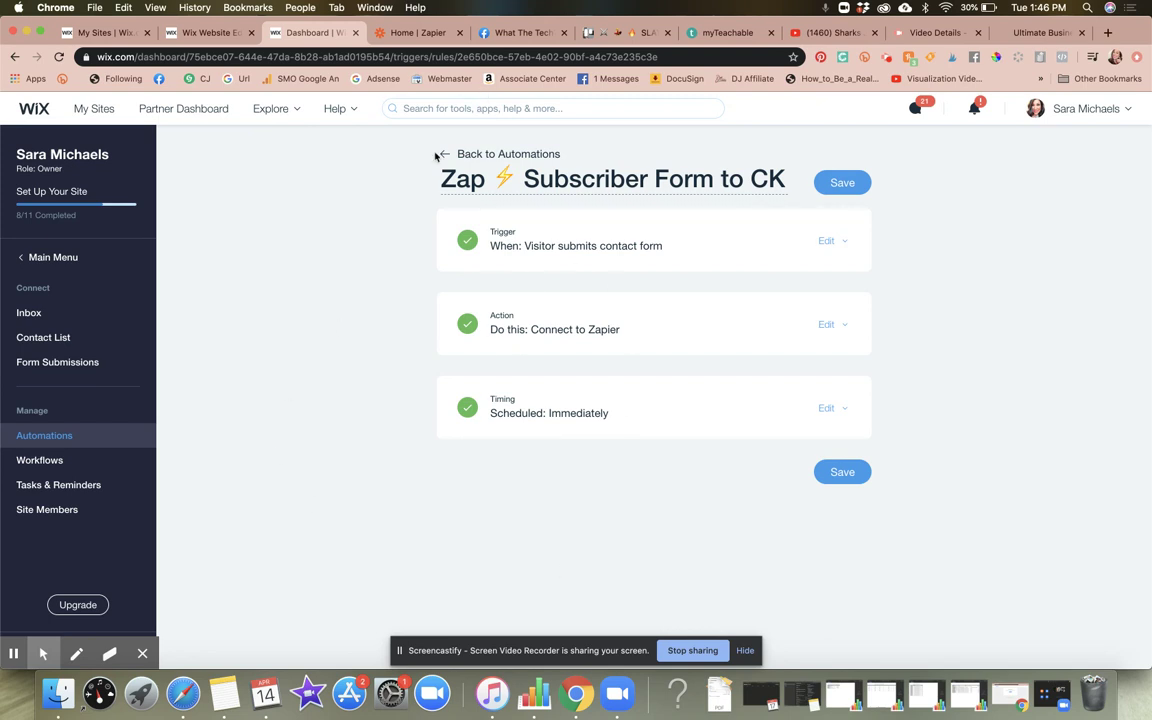
click(845, 474)
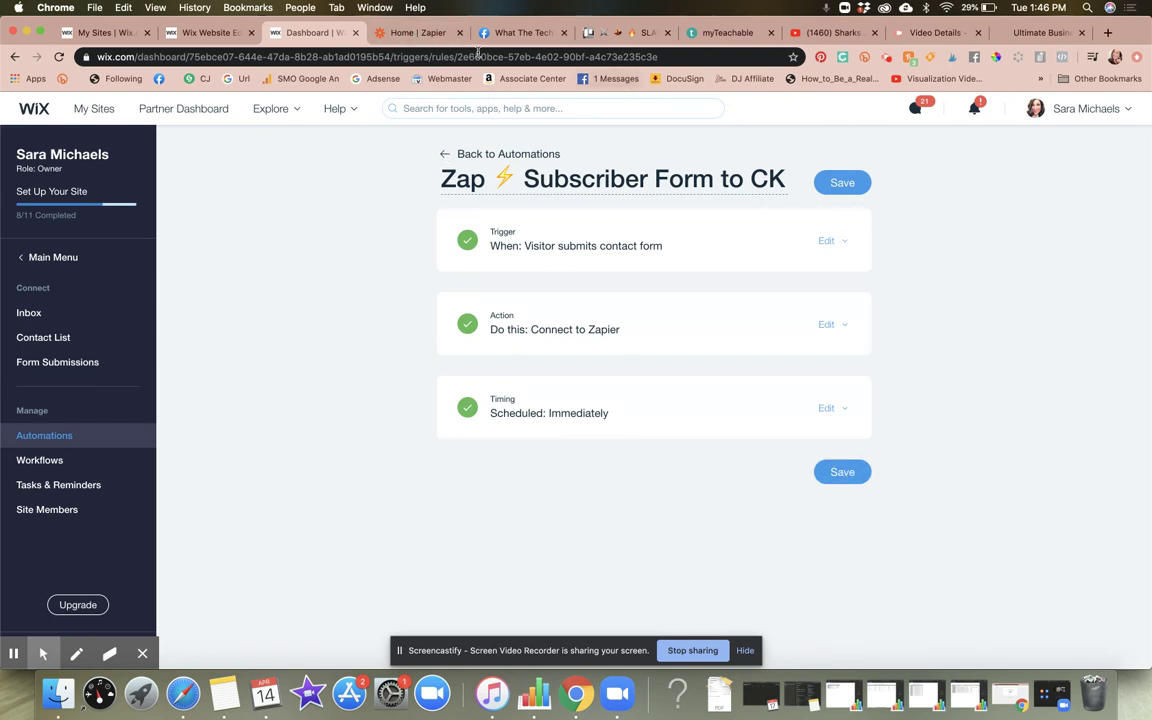
Switch to Zapier, reload its dashboard, and check the saved automation in the Wix dashboard before returning to Zapier.
click(420, 34)
click(374, 312)
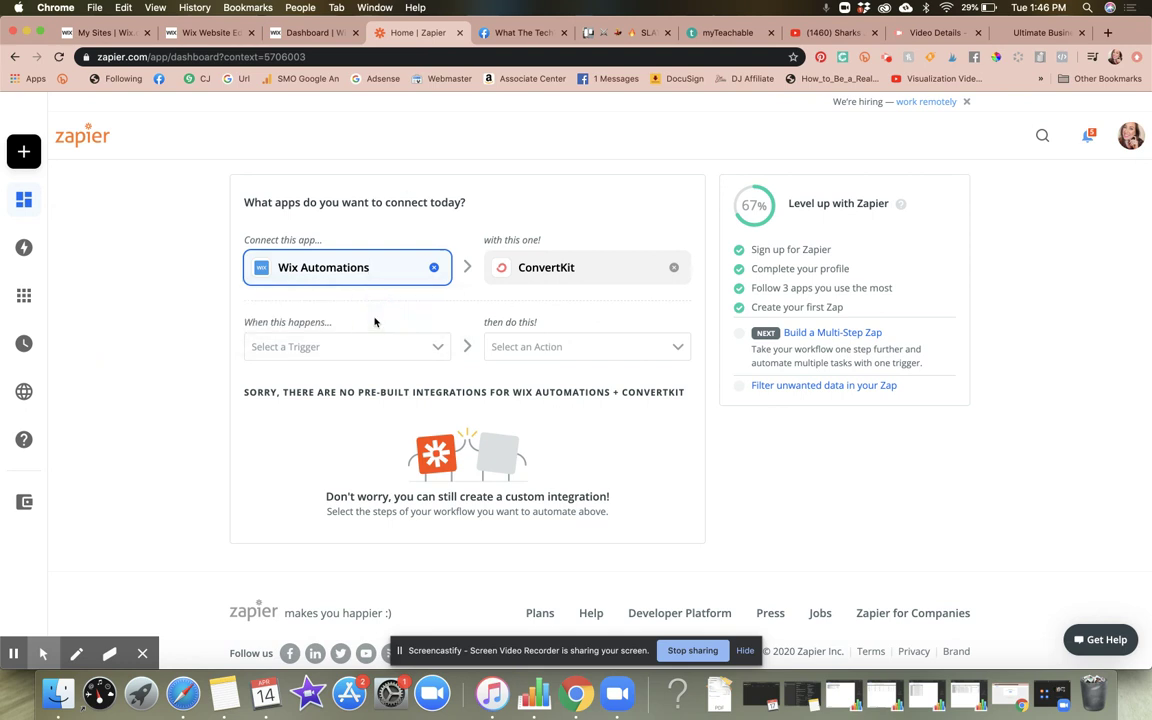
click(59, 57)
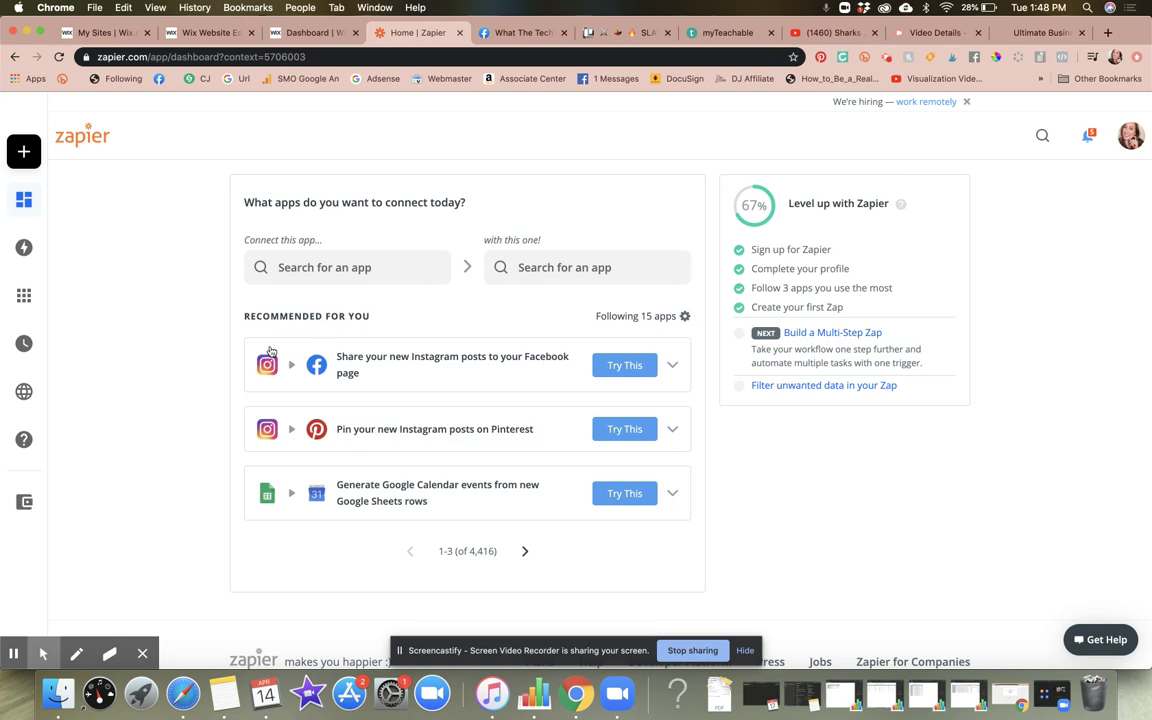
scroll(563, 177, down, 2)
scroll(563, 177, up, 2)
click(311, 35)
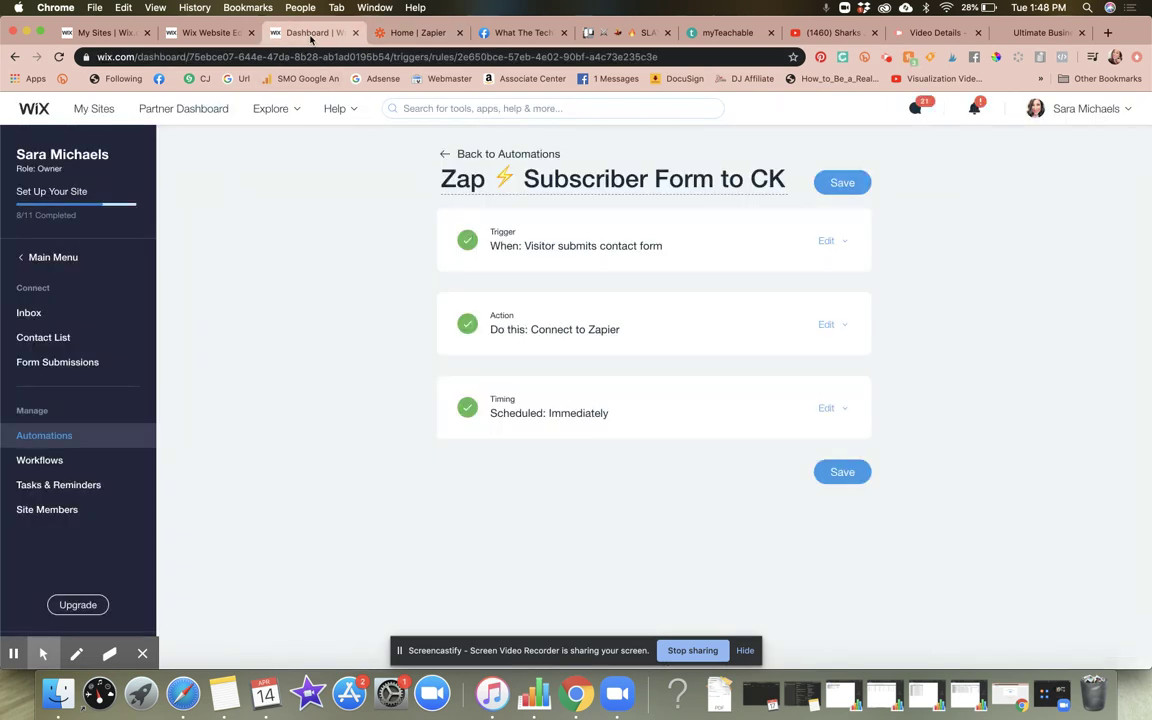
click(424, 38)
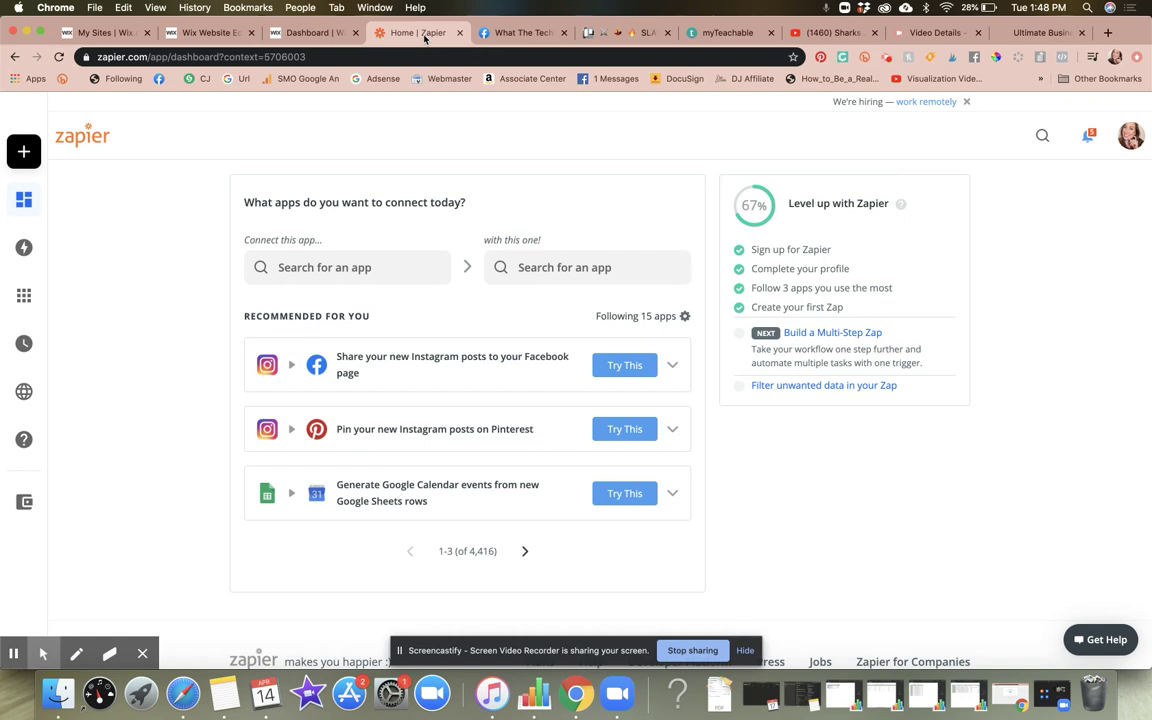
Choose Wix Automations as the first app and ConvertKit as the app to connect it with.
click(349, 262)
text(wix automations)
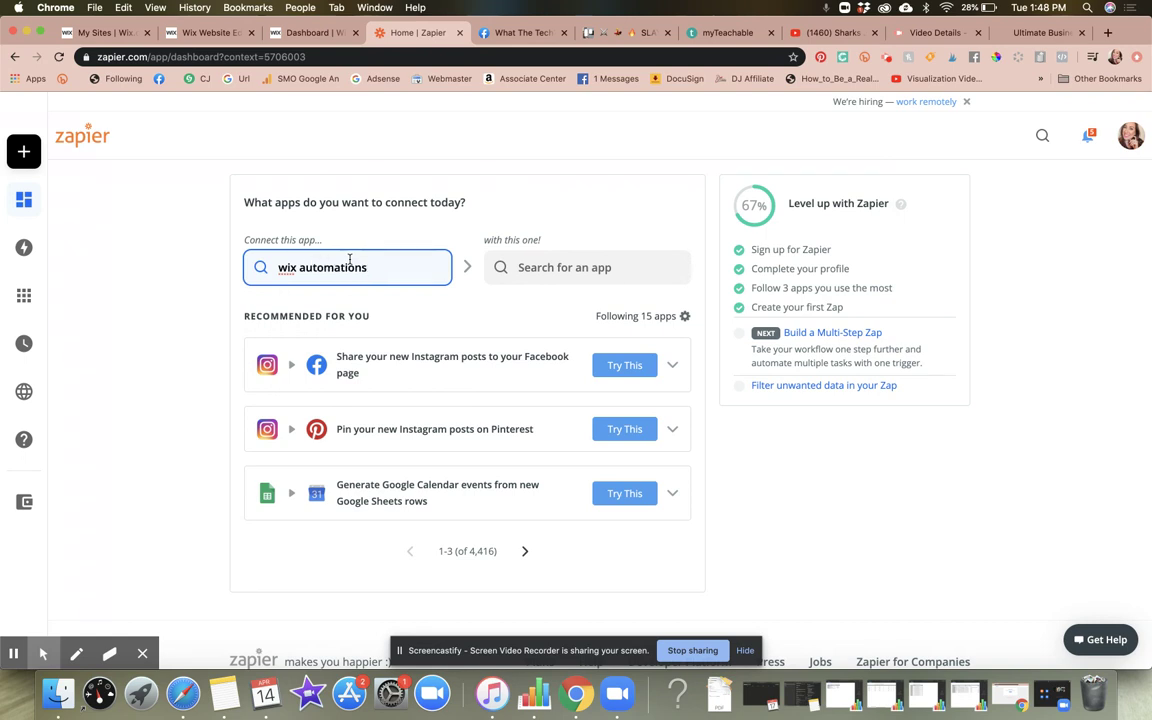
click(333, 310)
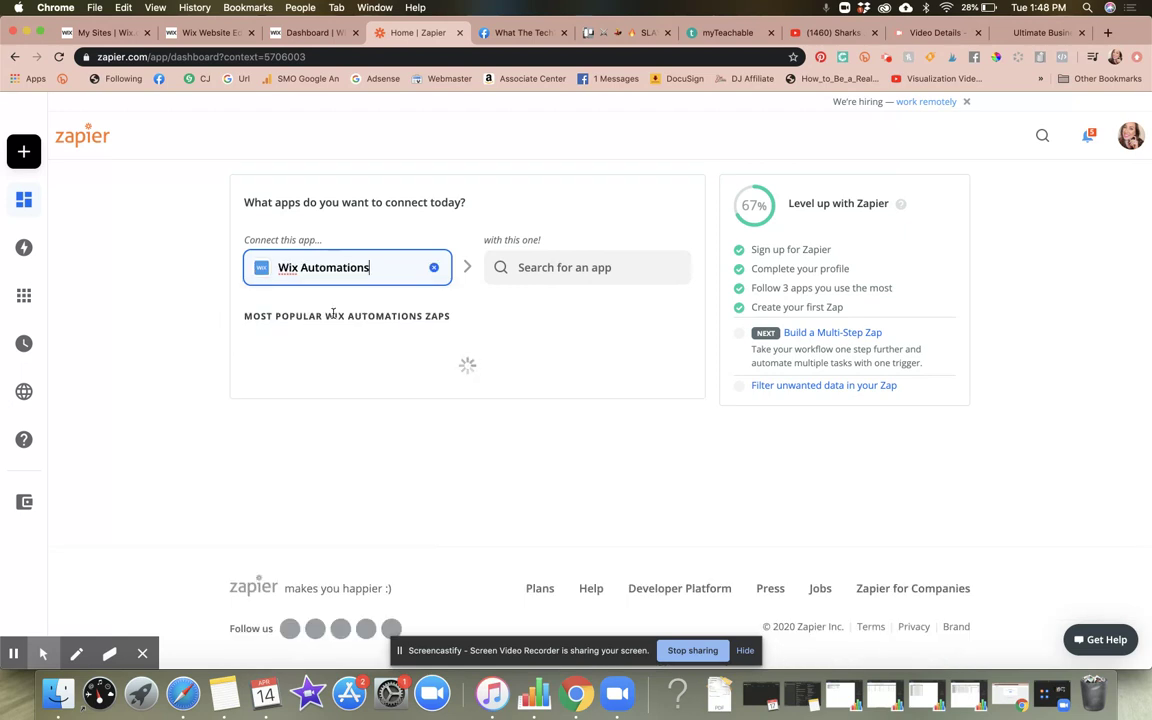
drag(328, 421, 411, 424)
click(314, 442)
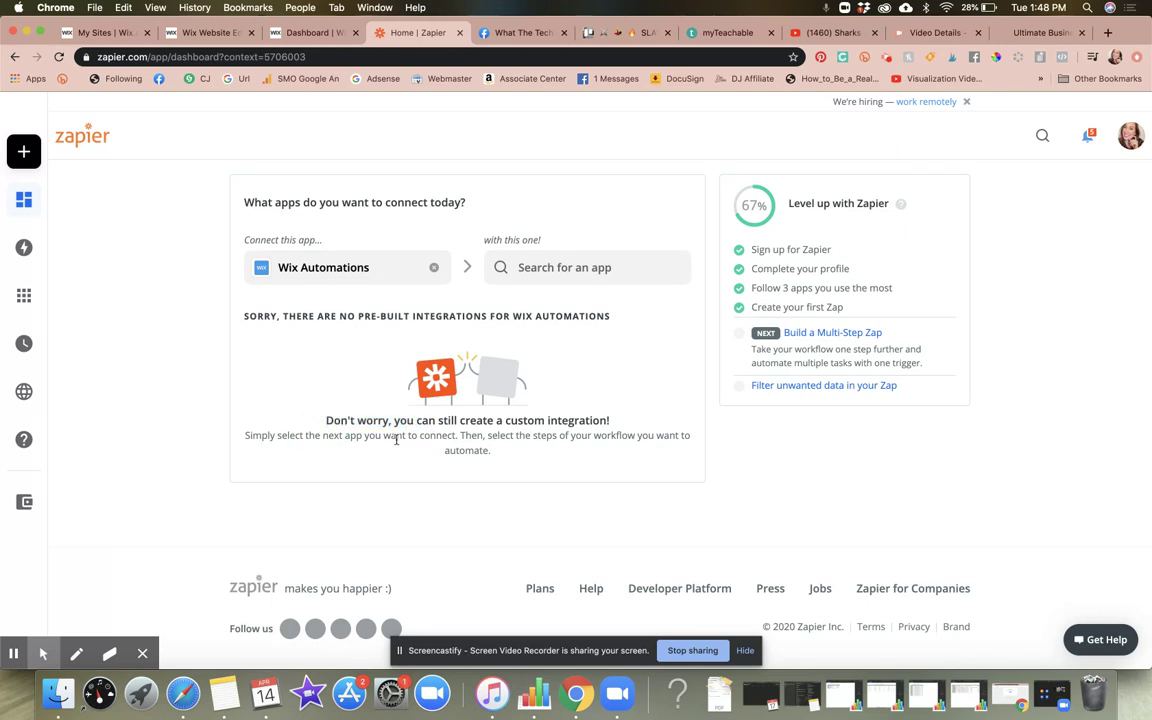
click(540, 268)
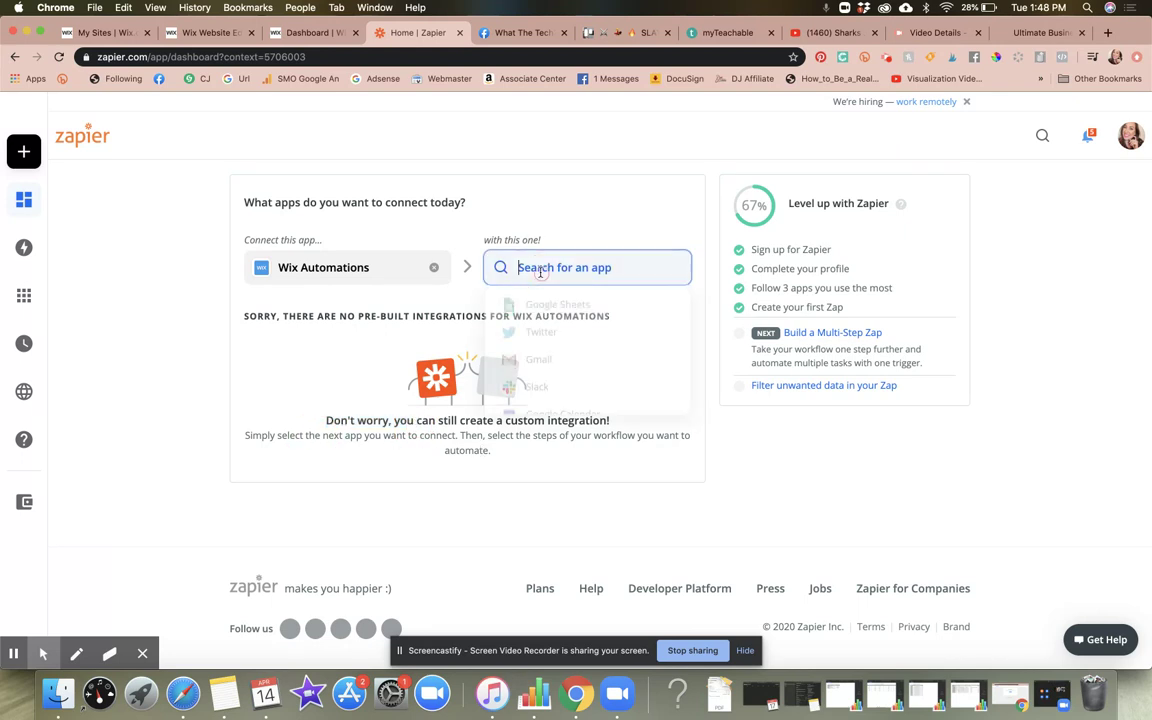
text(convertkit)
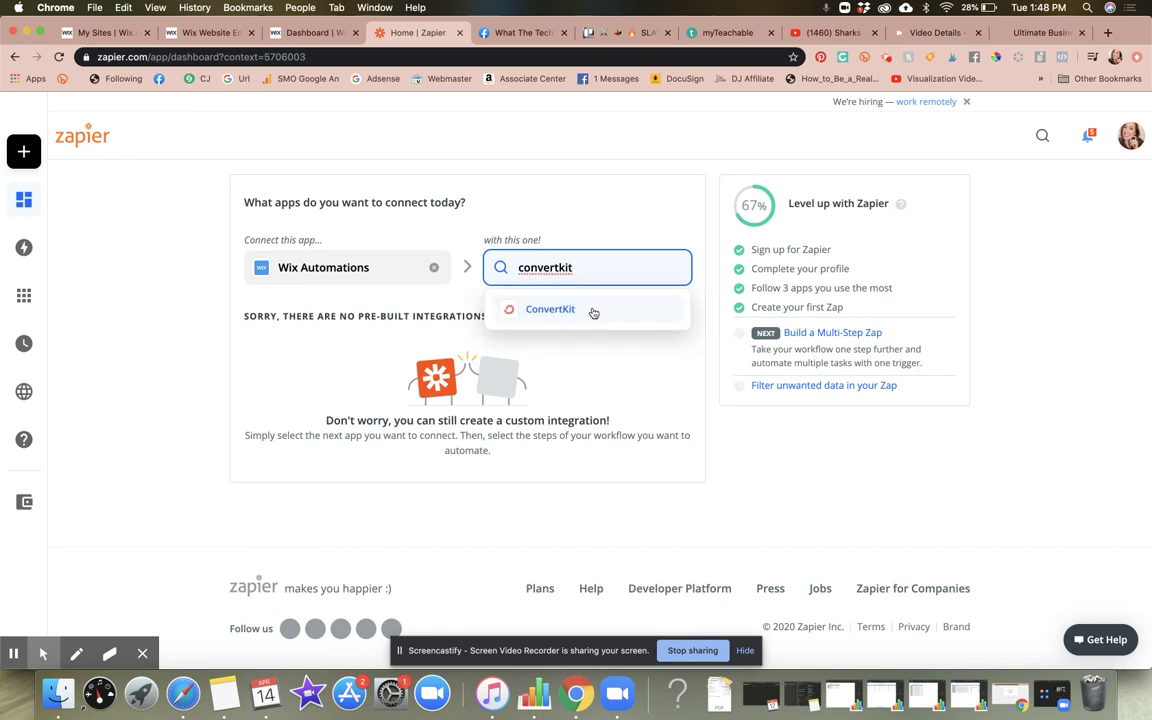
click(593, 311)
Set the Wix Automations trigger to Automation Rule and look over the available ConvertKit actions.
click(401, 338)
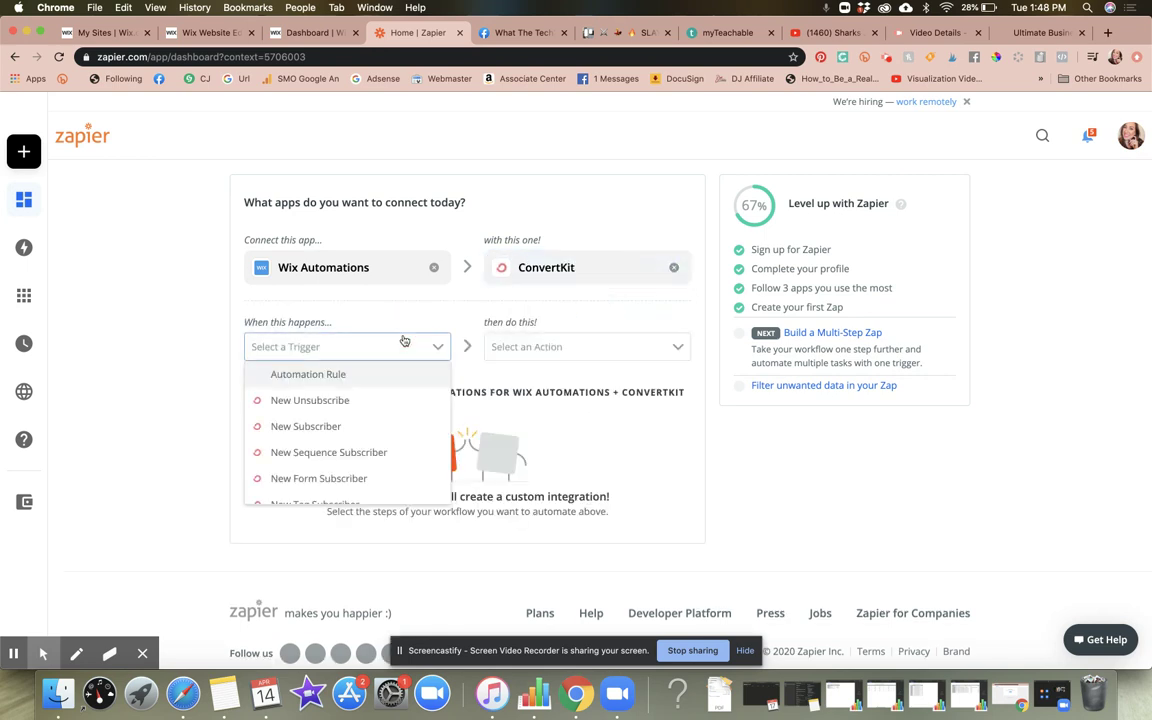
click(355, 376)
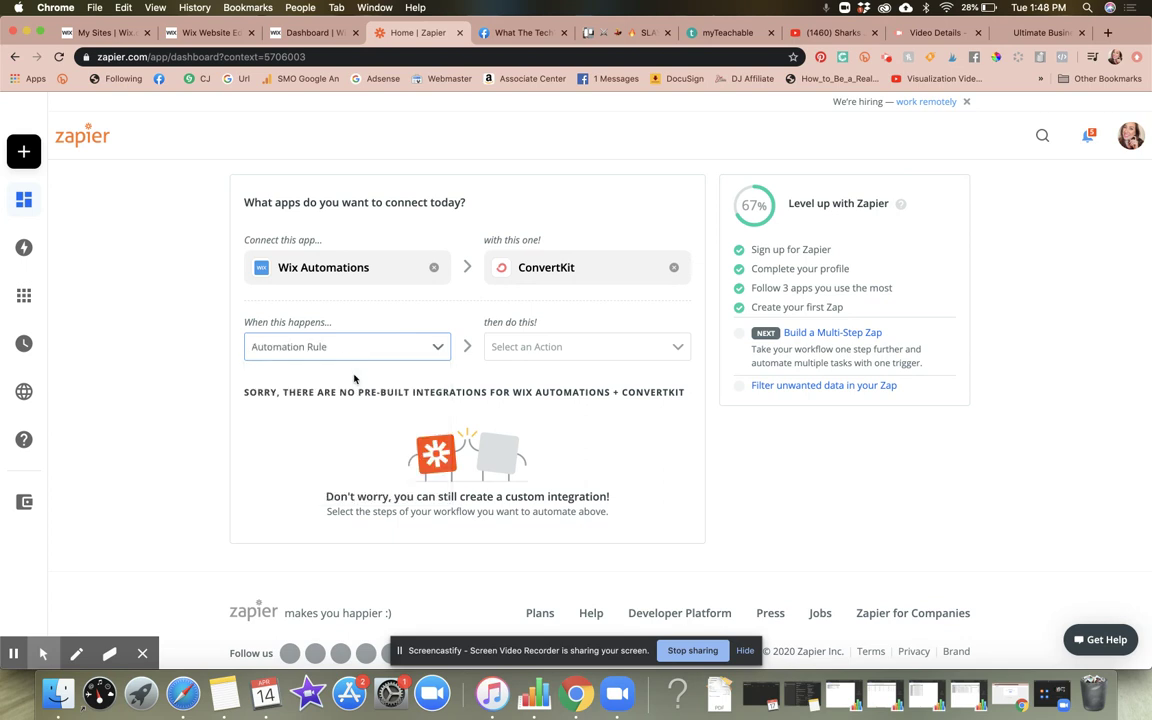
click(552, 350)
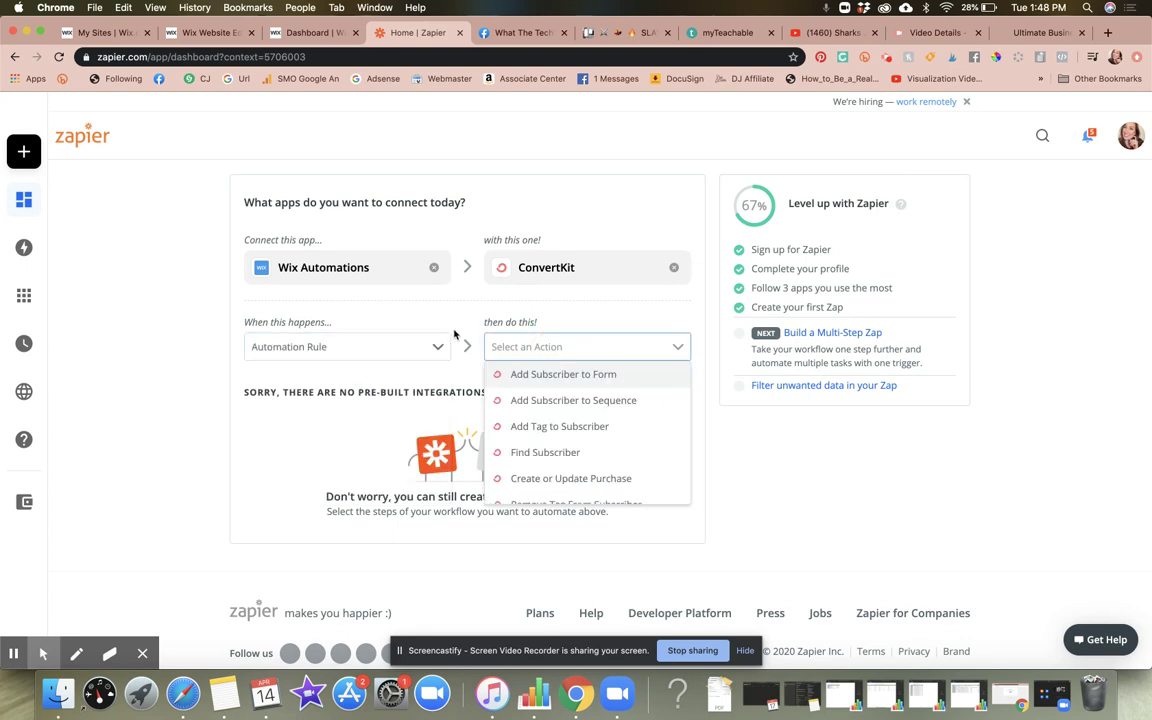
click(318, 350)
click(311, 375)
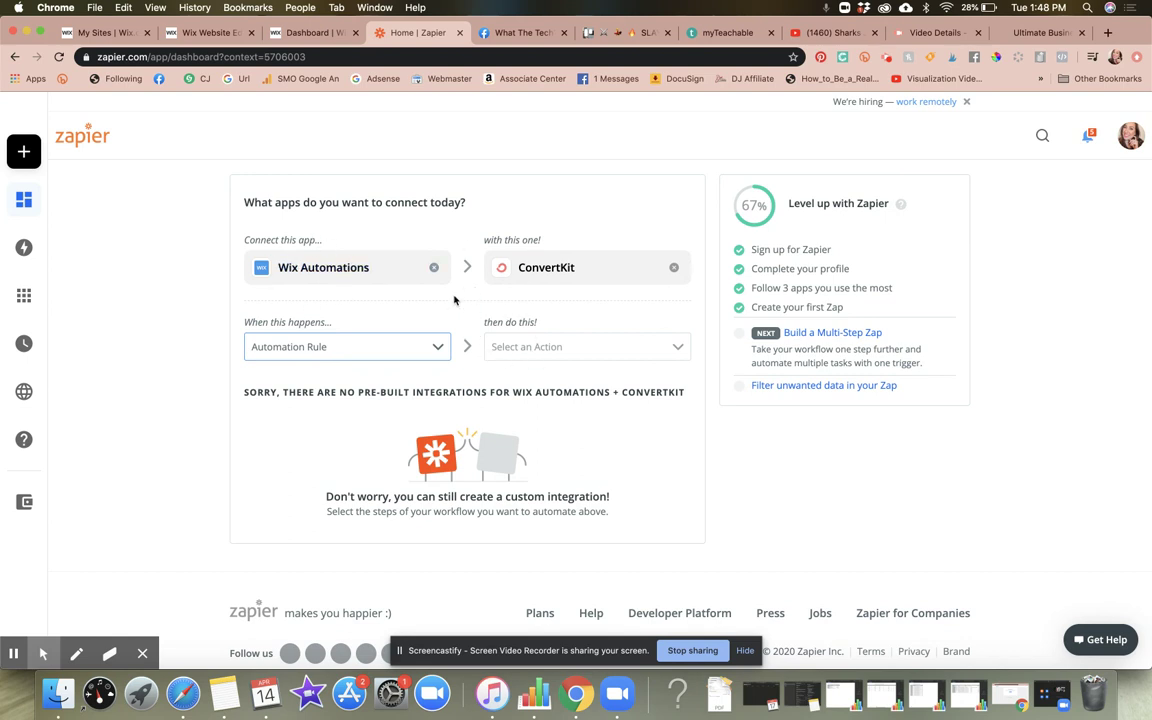
click(549, 349)
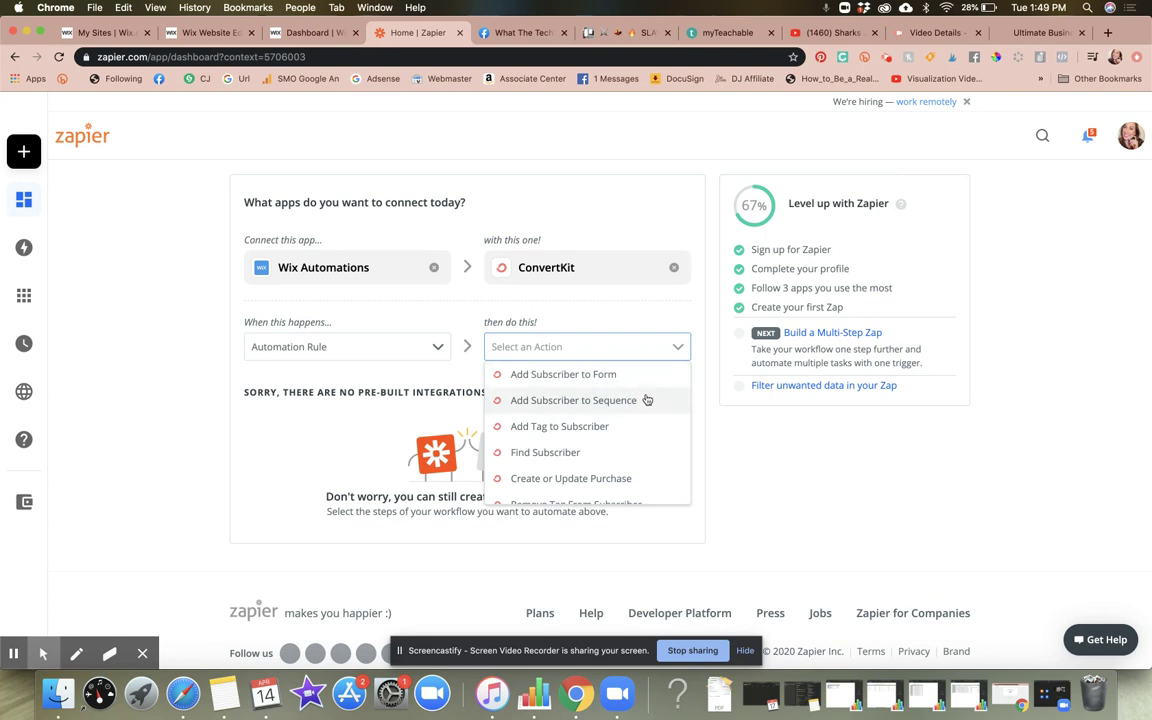
click(618, 318)
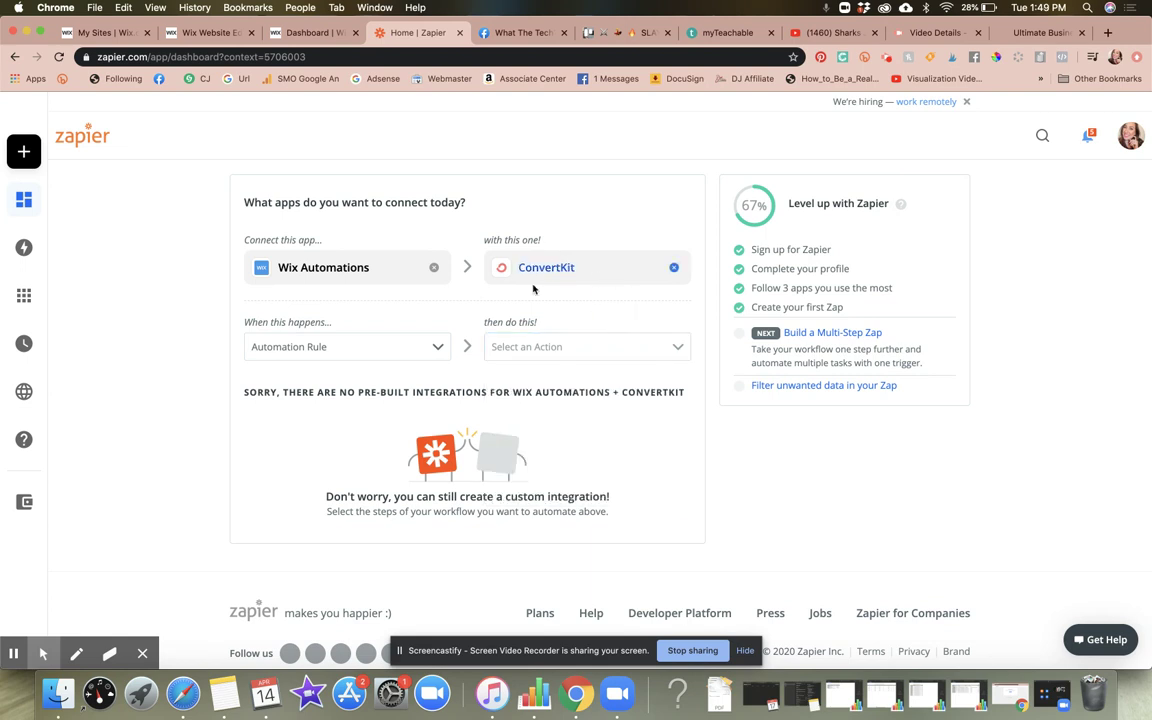
Try ActiveCampaign in place of ConvertKit as the second app, and switch it back to ConvertKit.
click(674, 267)
text(active)
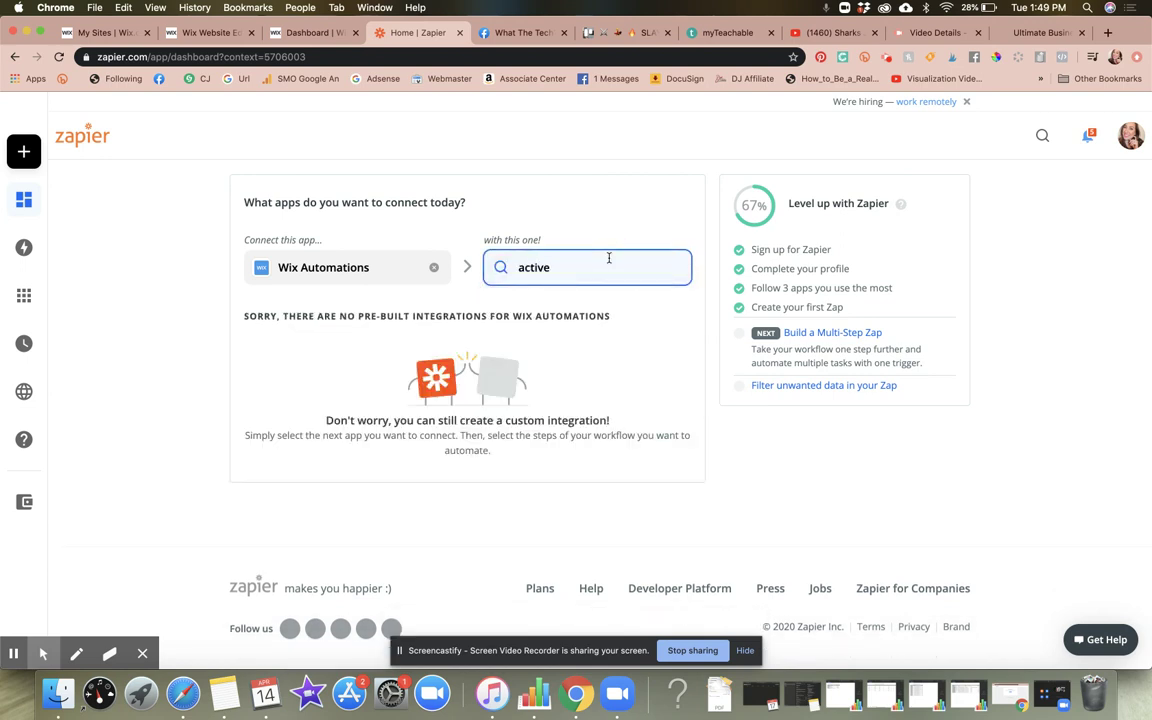
click(566, 309)
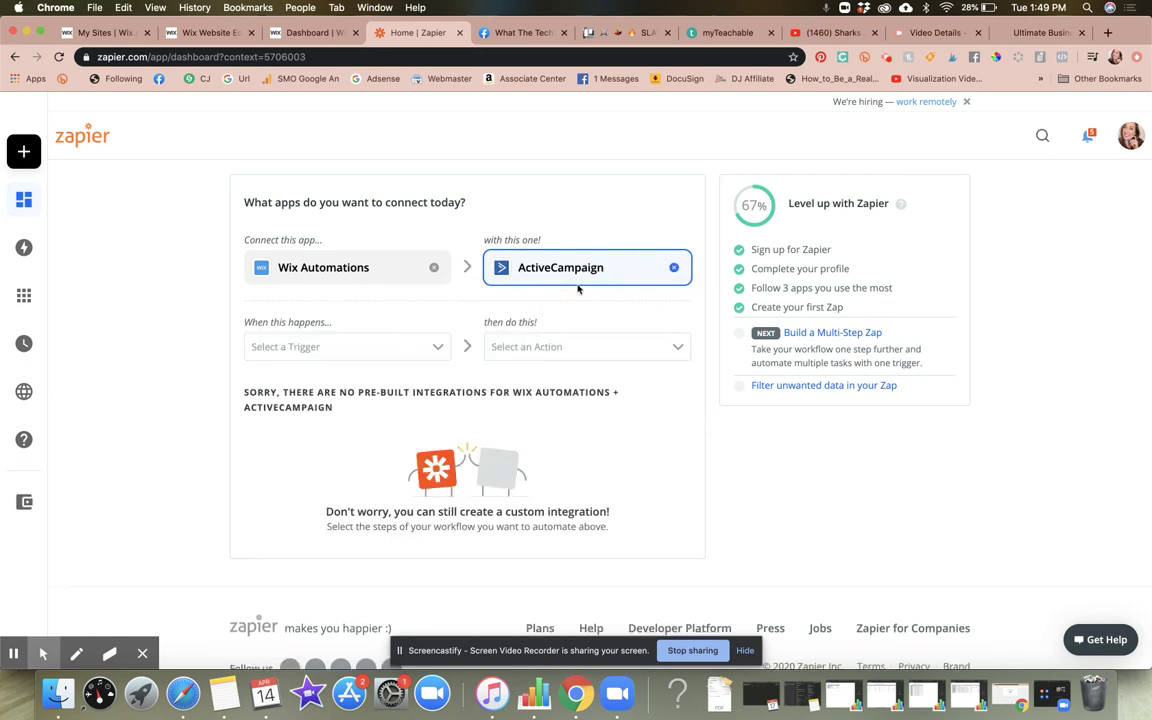
click(674, 268)
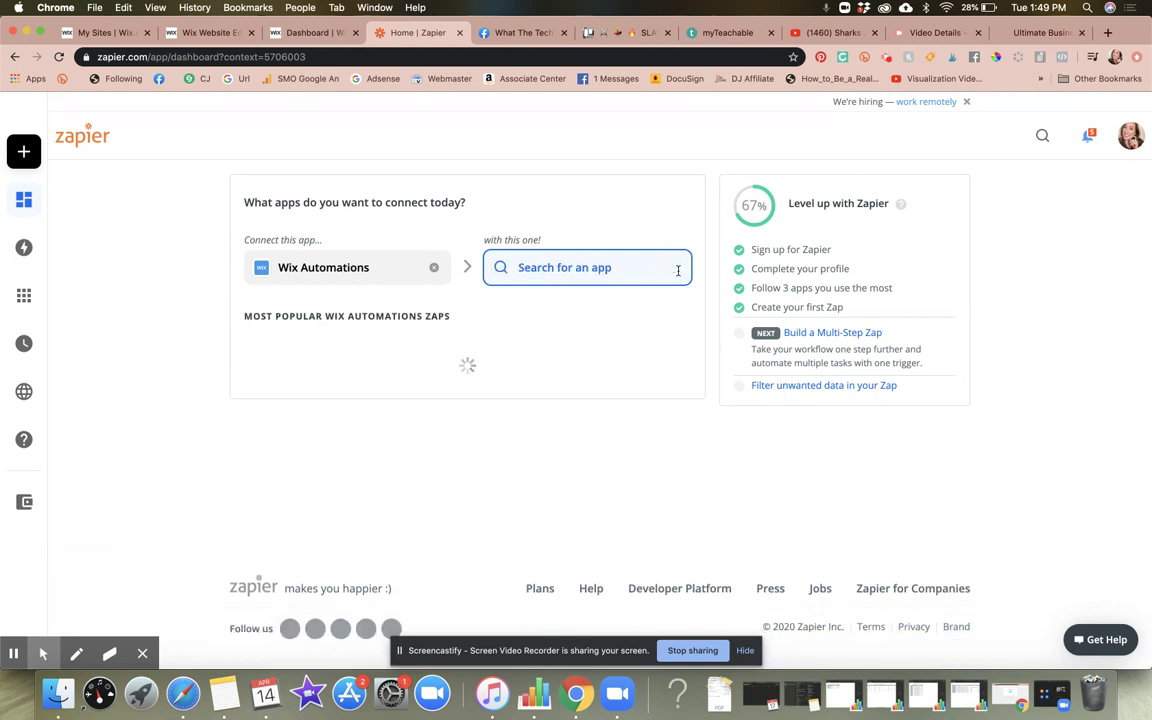
text(convertkit)
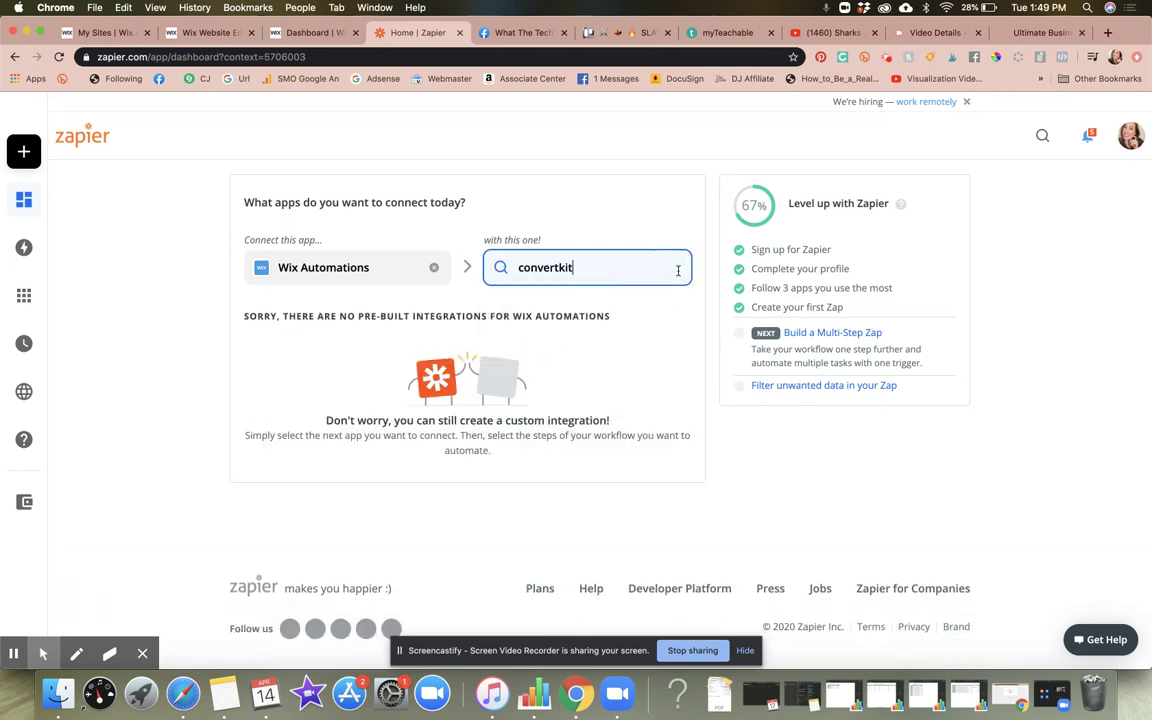
click(609, 306)
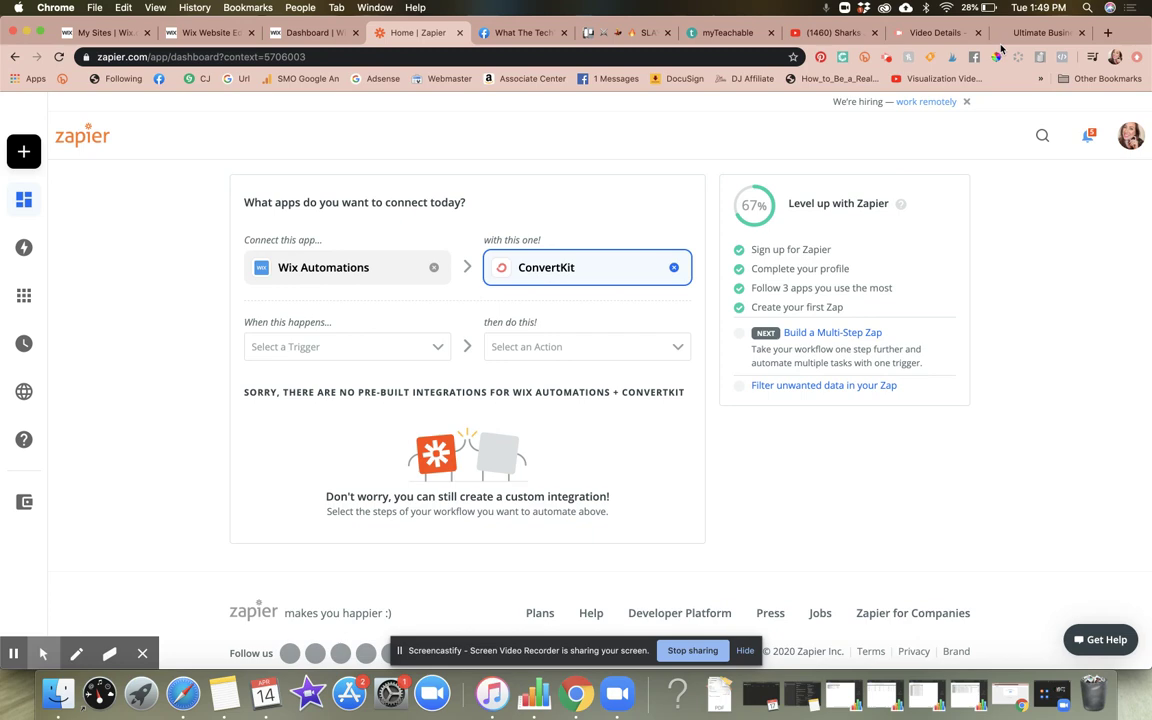
Switch to the Business Resource Vault web page, look through it including its sign-up form, and return to Zapier.
click(1040, 32)
scroll(740, 400, down, 10)
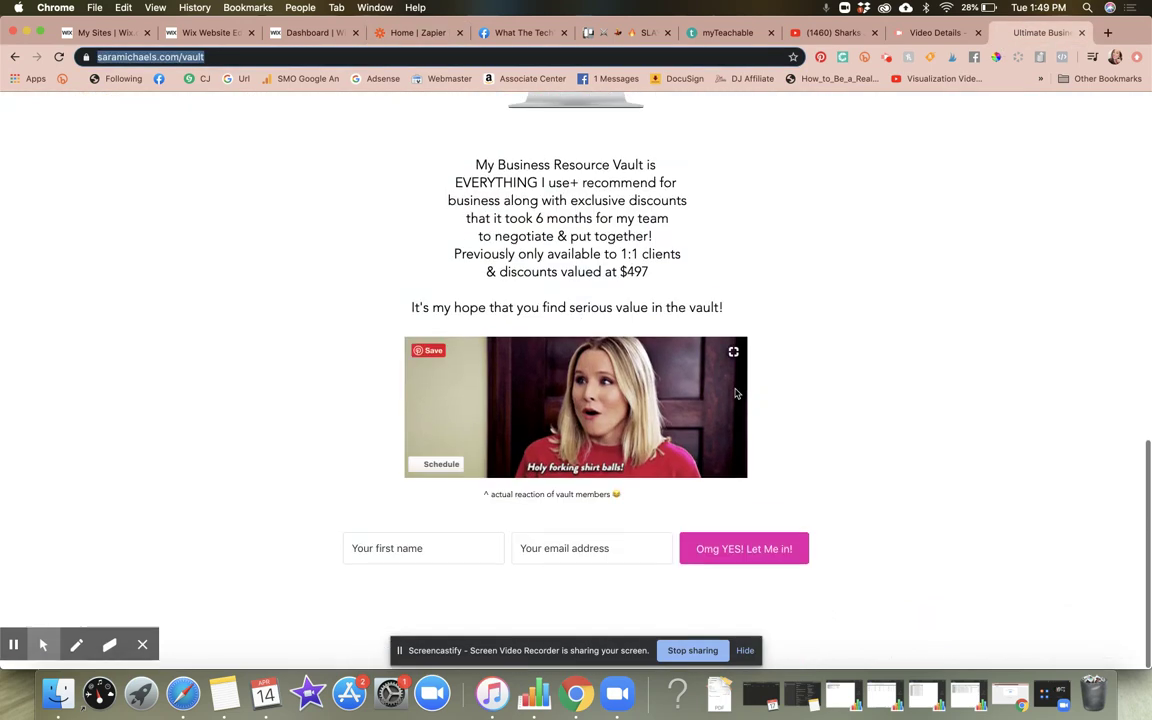
scroll(905, 250, up, 10)
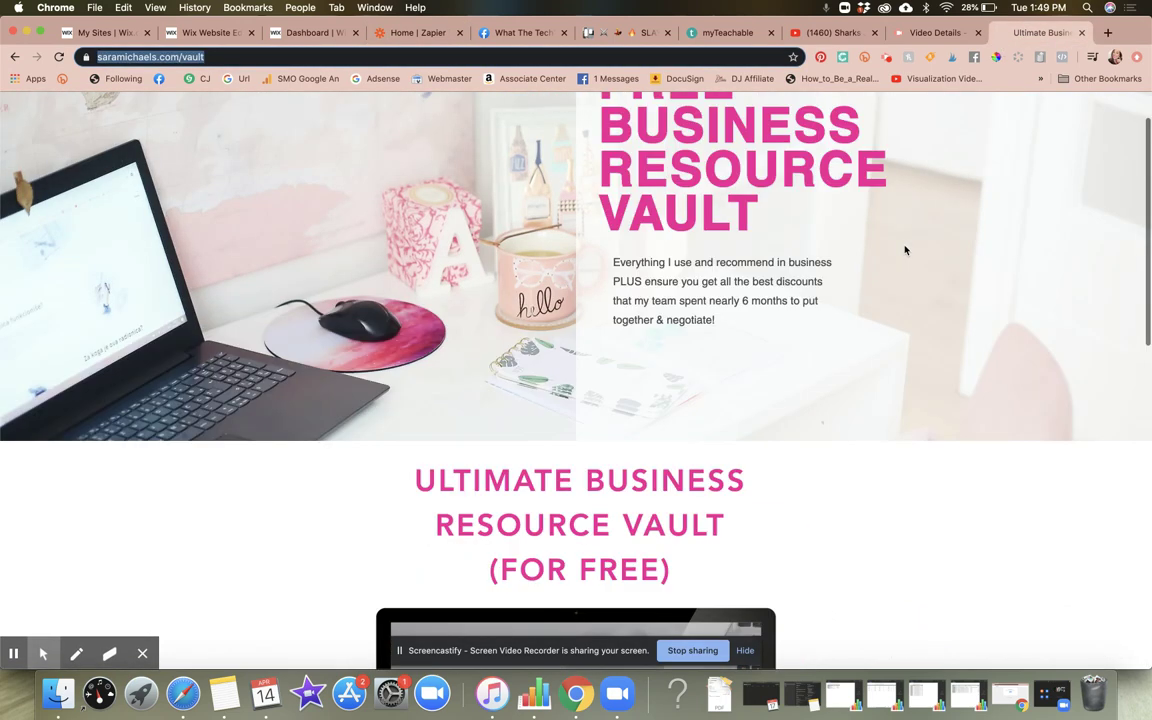
scroll(905, 250, up, 2)
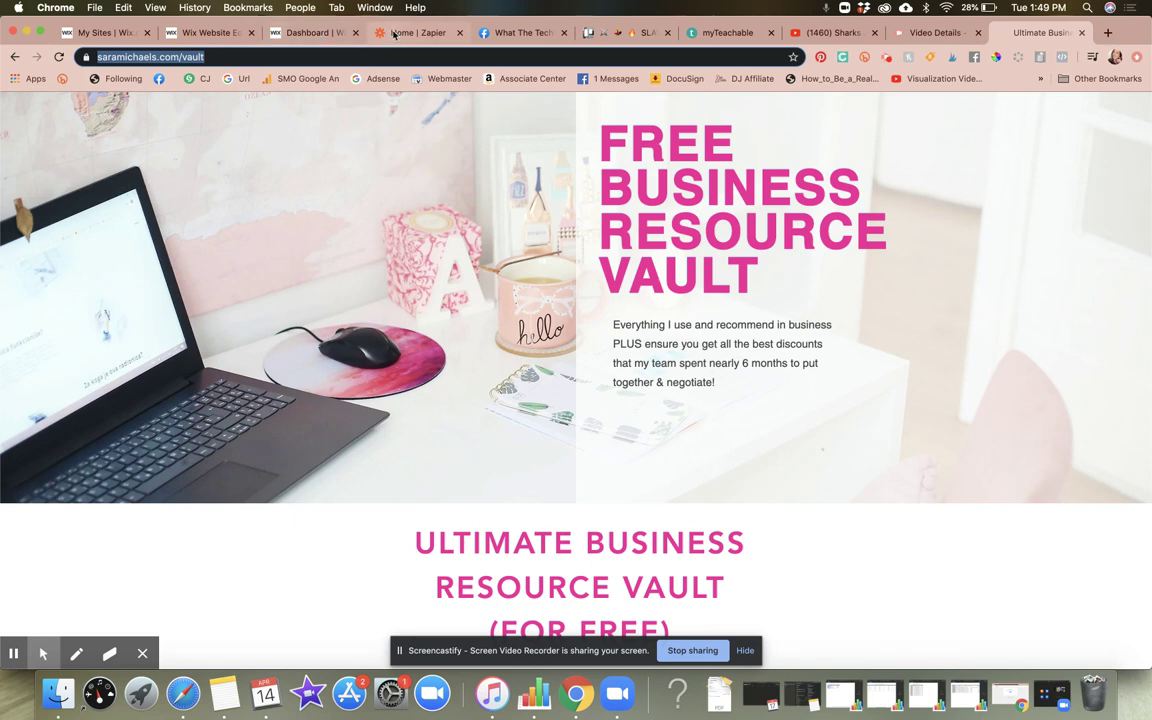
click(395, 33)
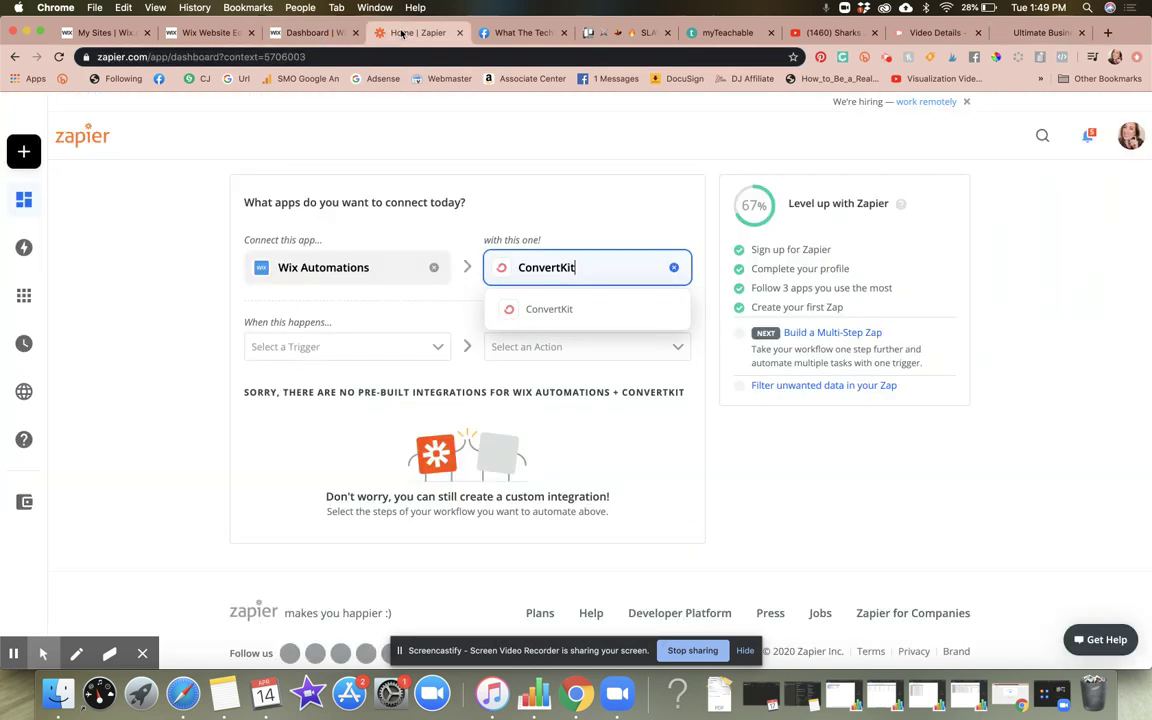
Set the trigger to Automation Rule and the ConvertKit action to Add Tag to Subscriber, and use the suggested Zap.
click(573, 309)
click(550, 344)
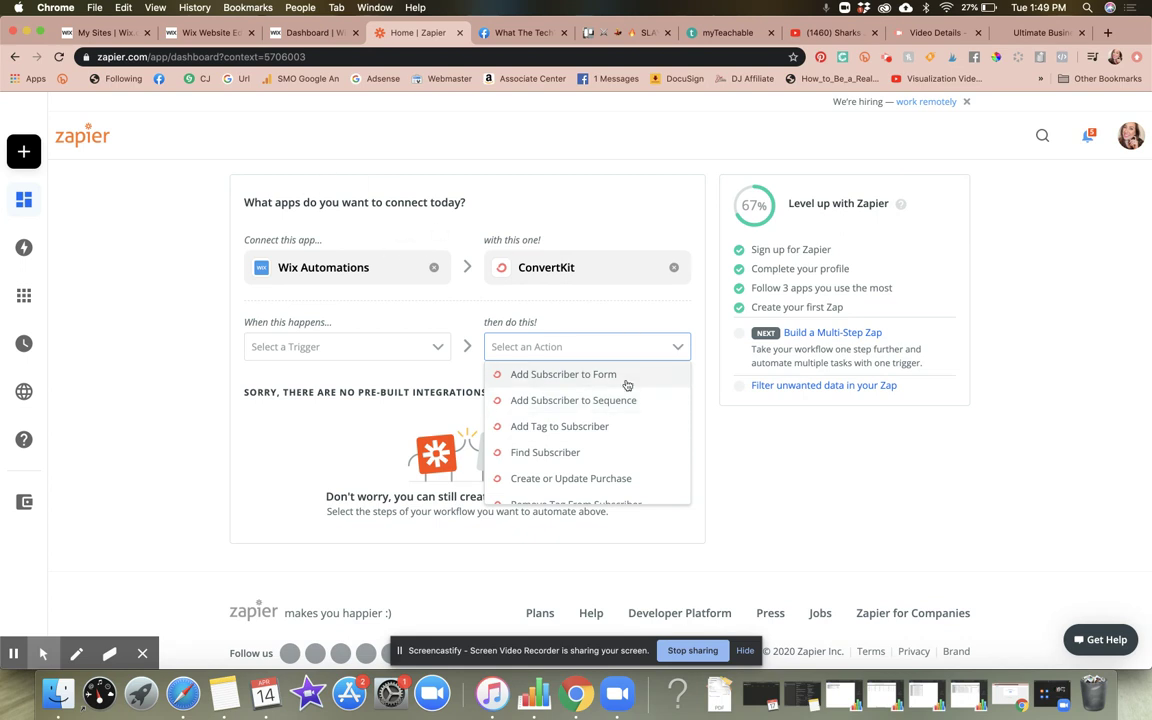
click(572, 428)
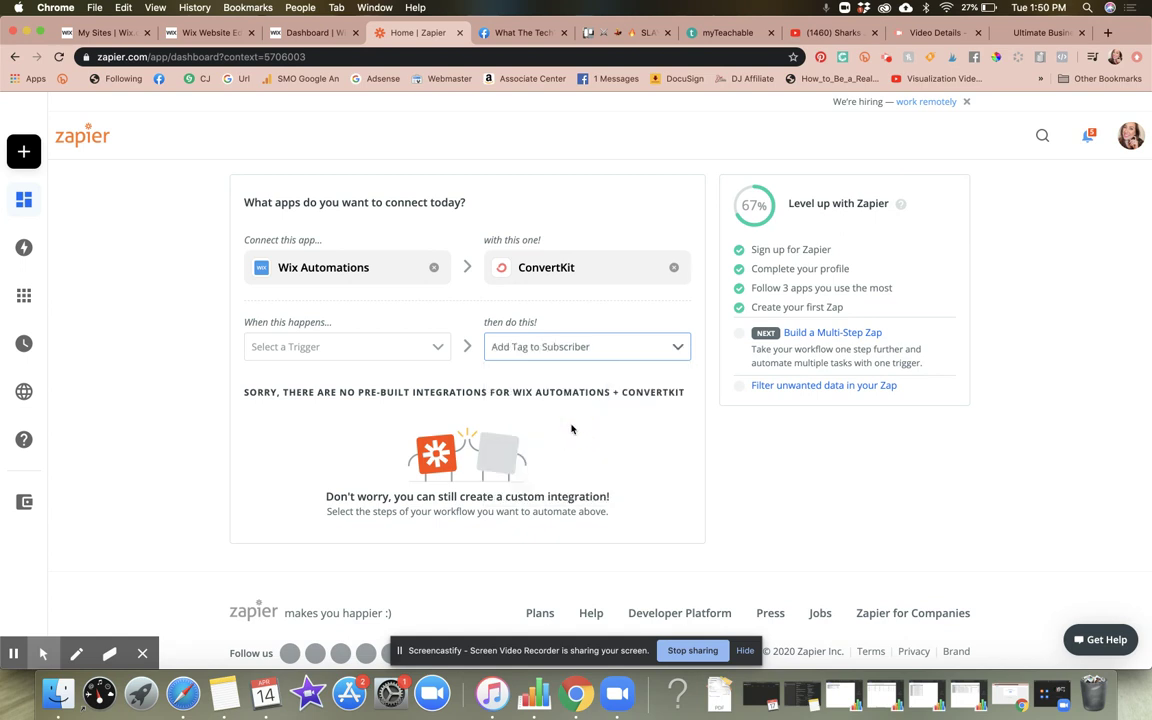
click(345, 352)
click(345, 373)
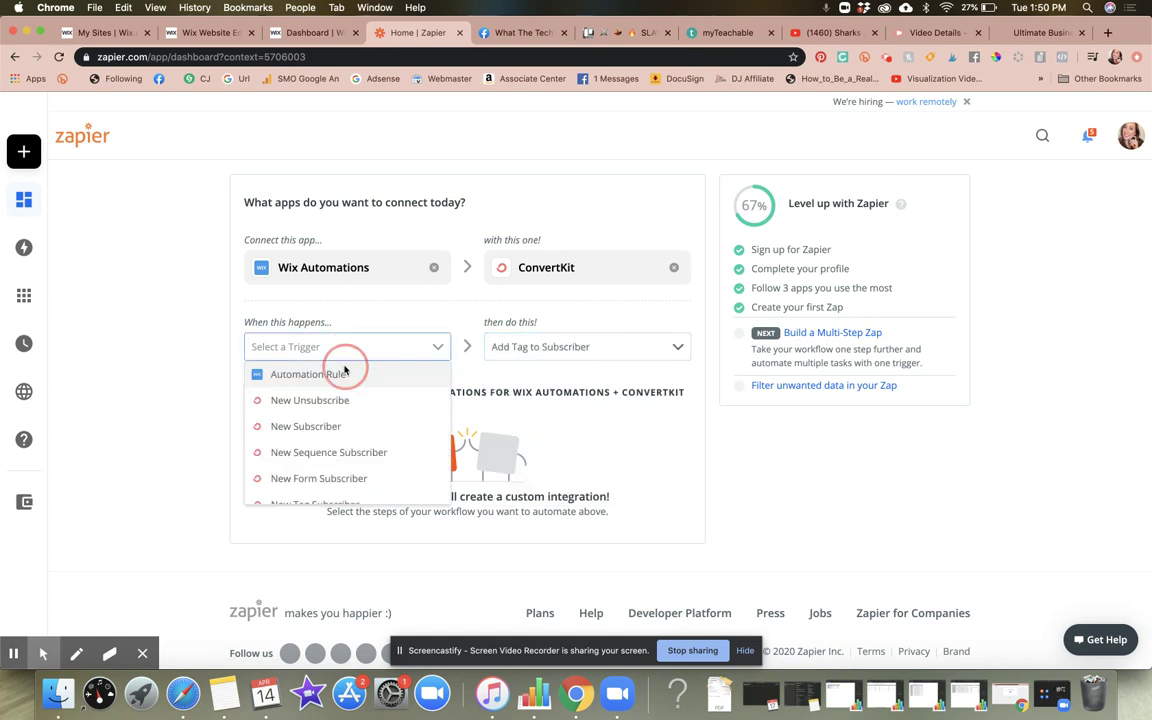
click(553, 346)
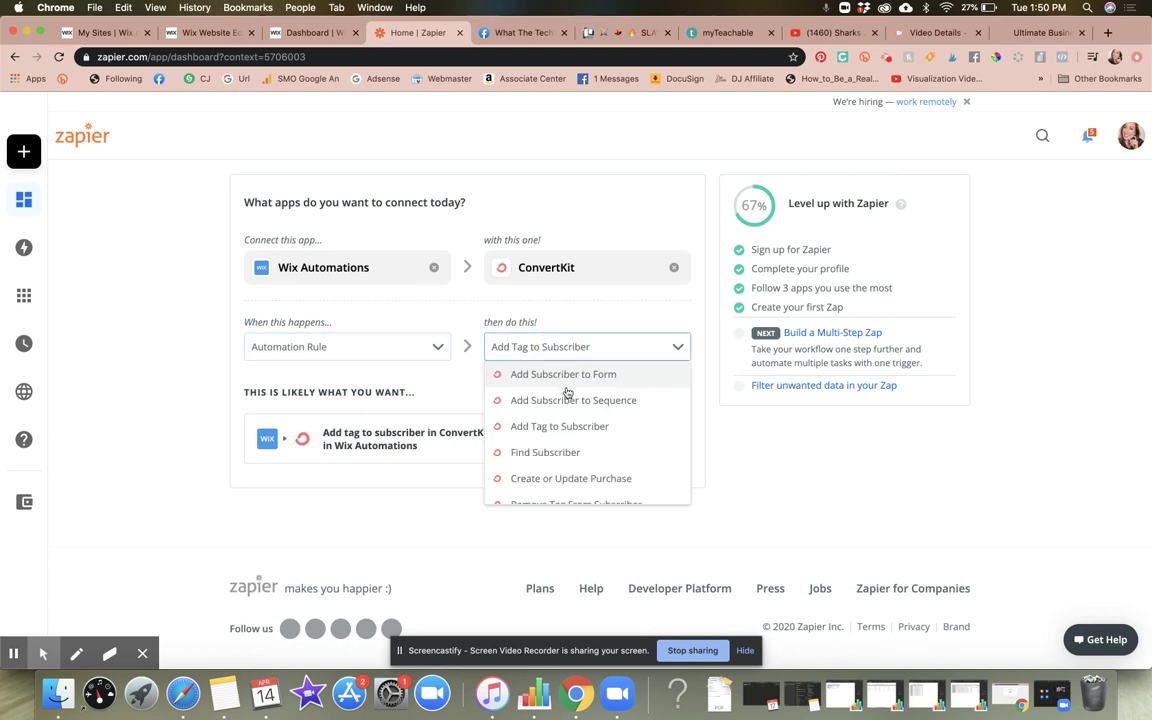
click(566, 421)
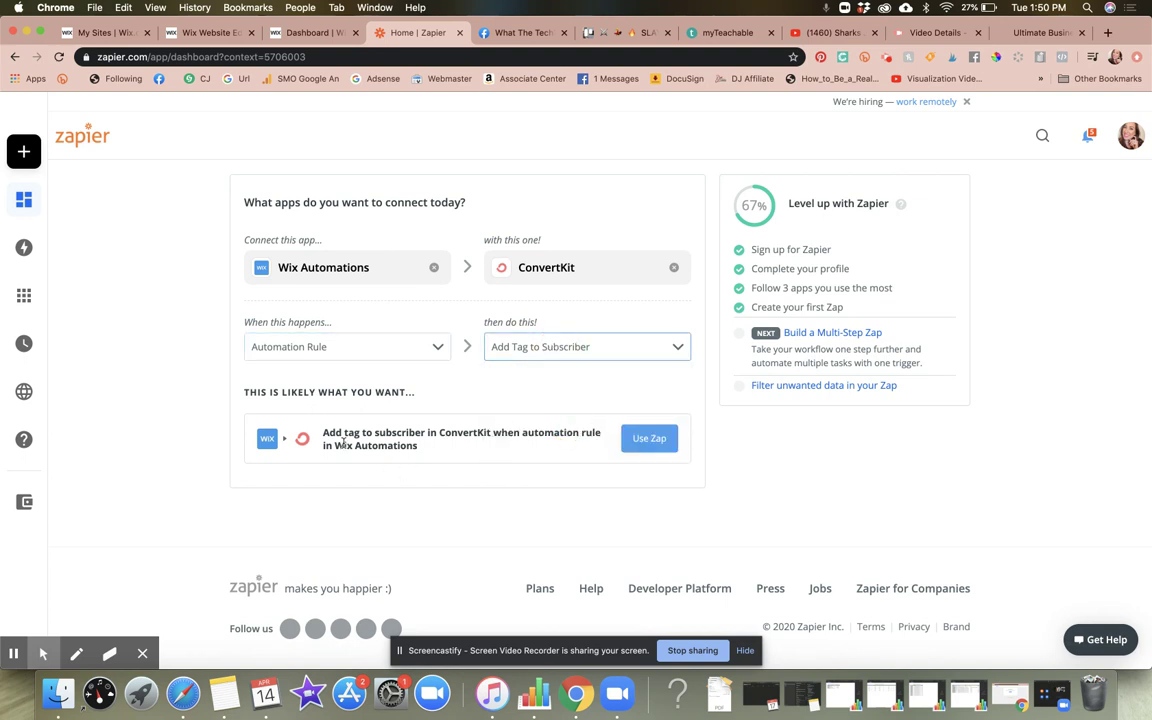
click(645, 441)
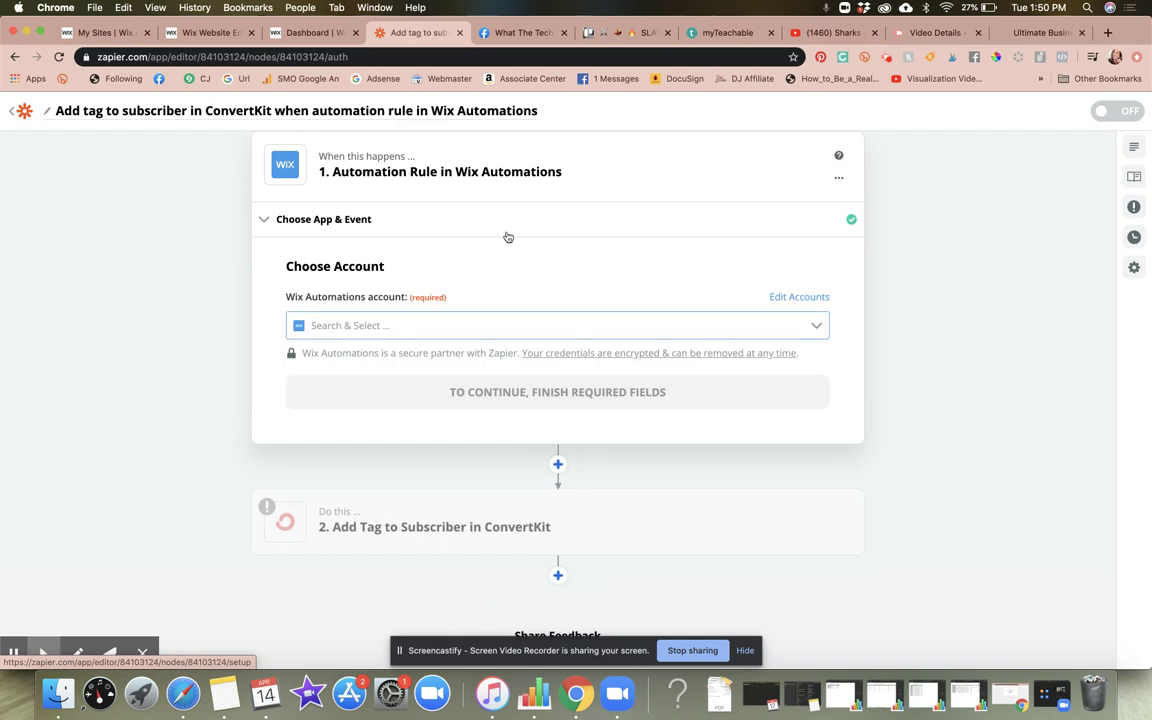
drag(328, 172, 566, 174)
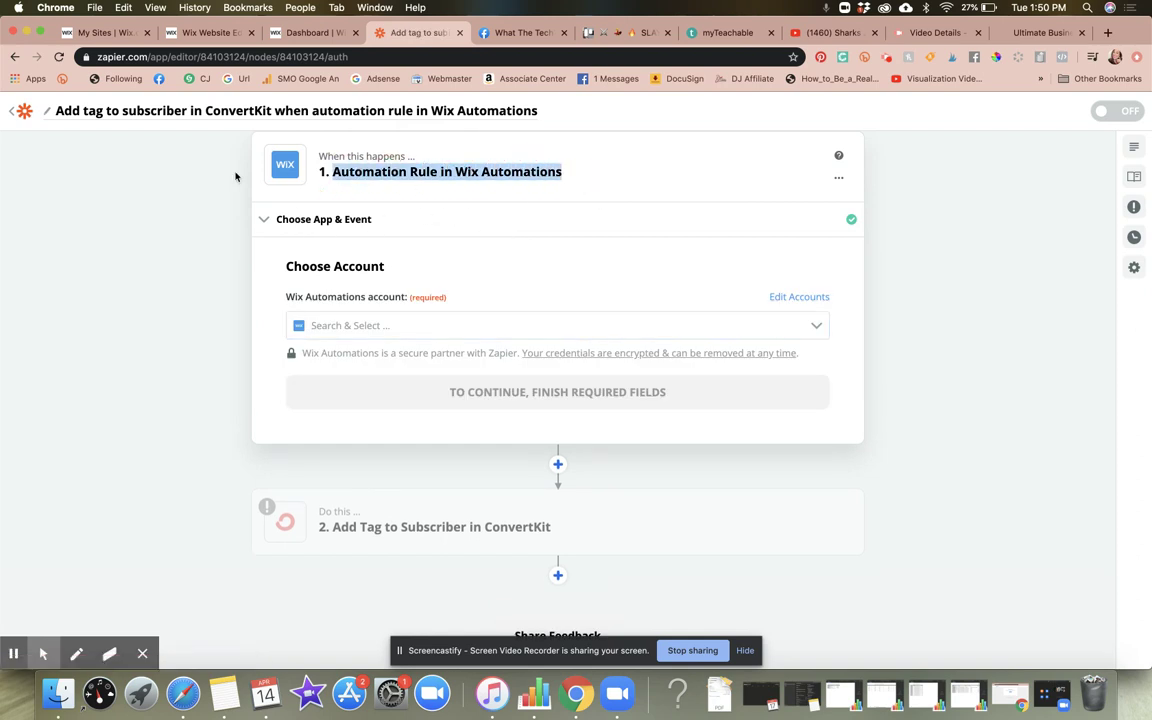
click(172, 108)
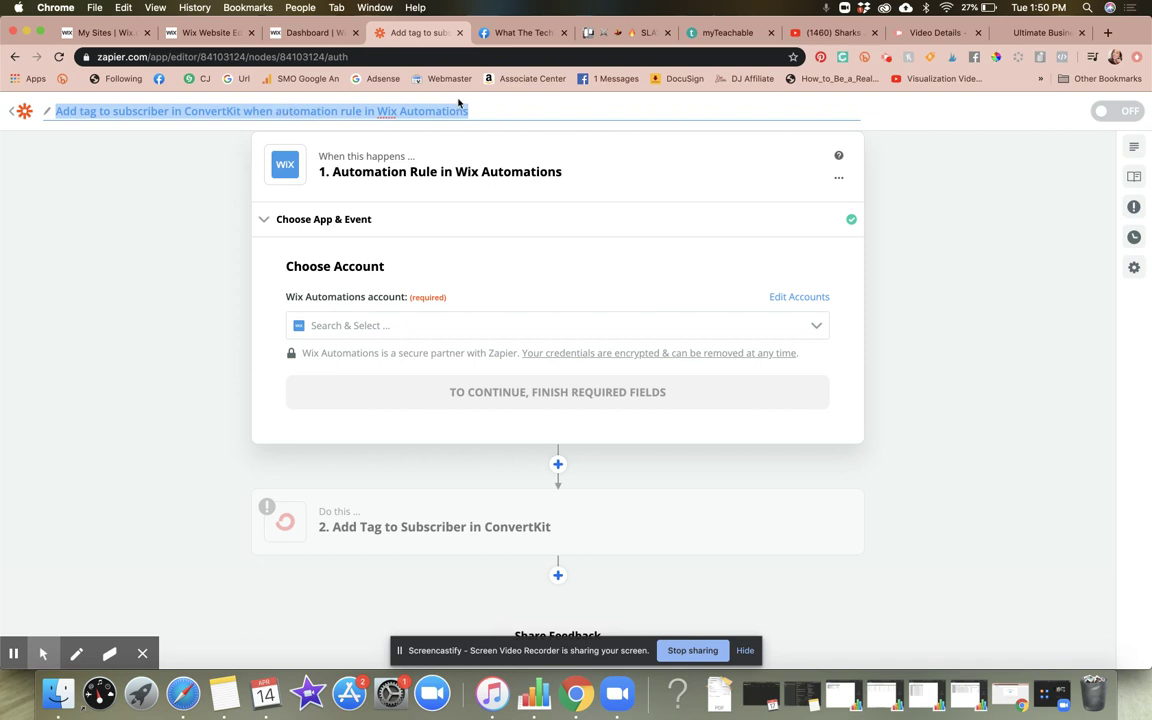
click(611, 152)
Select the Wix Automations account already used in one Zap as the account for the Automation Rule trigger.
scroll(689, 213, down, 1)
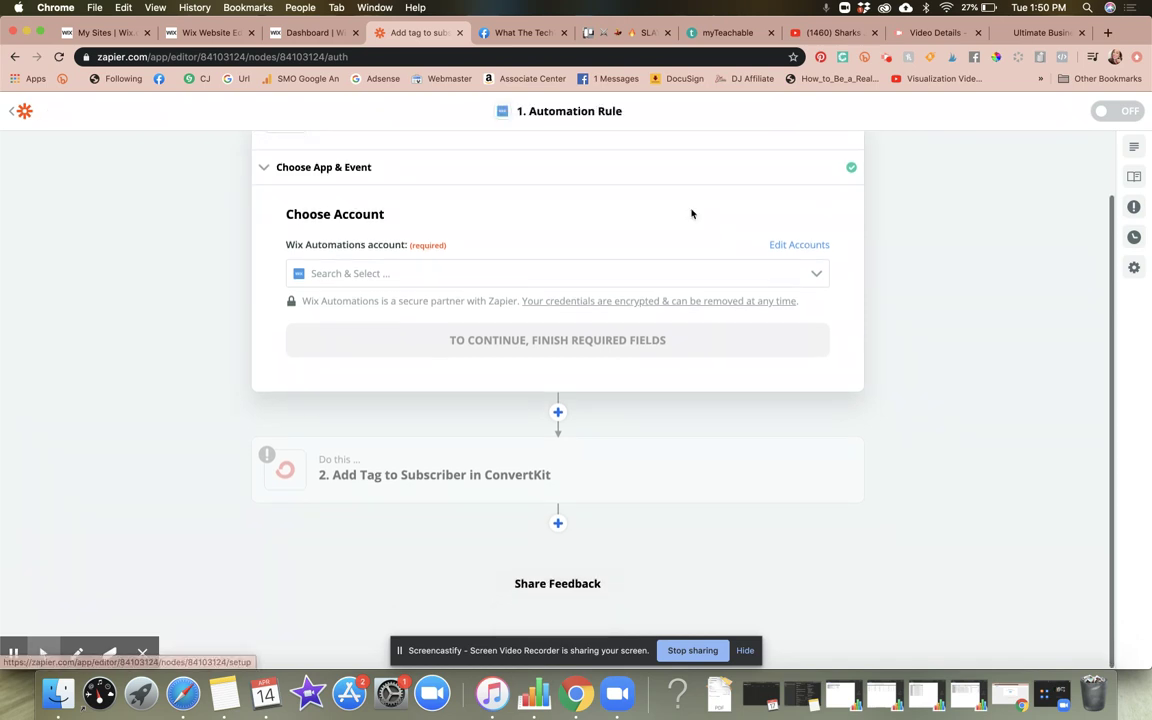
click(397, 277)
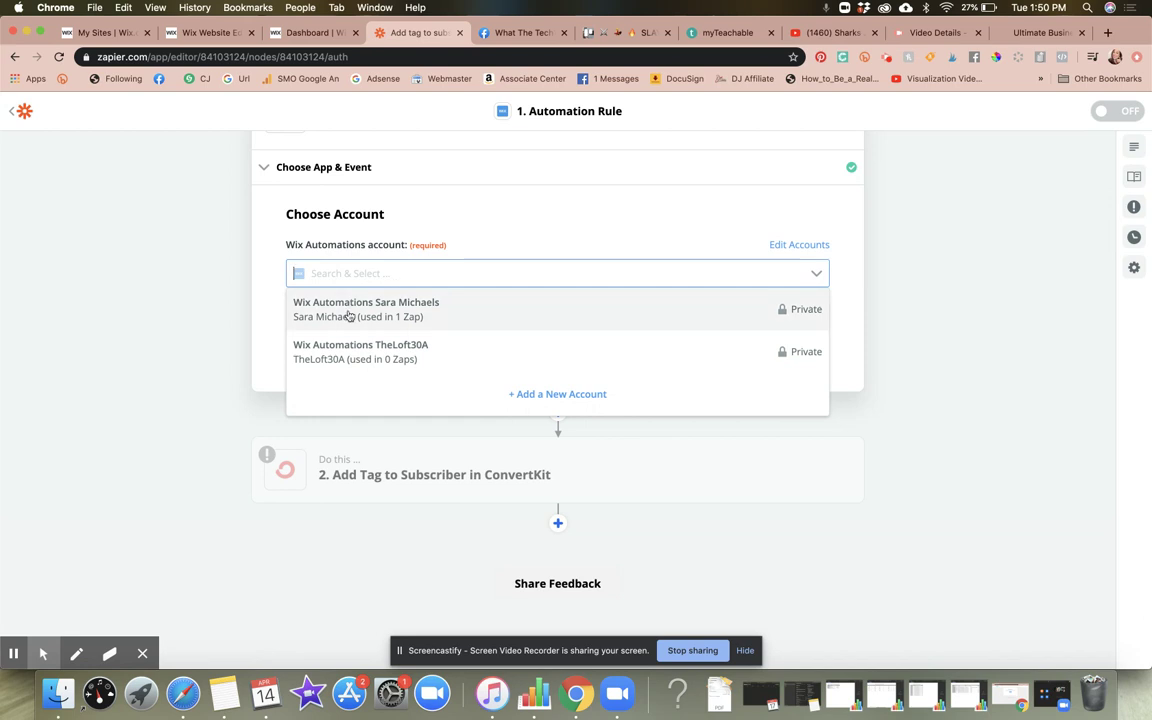
click(419, 309)
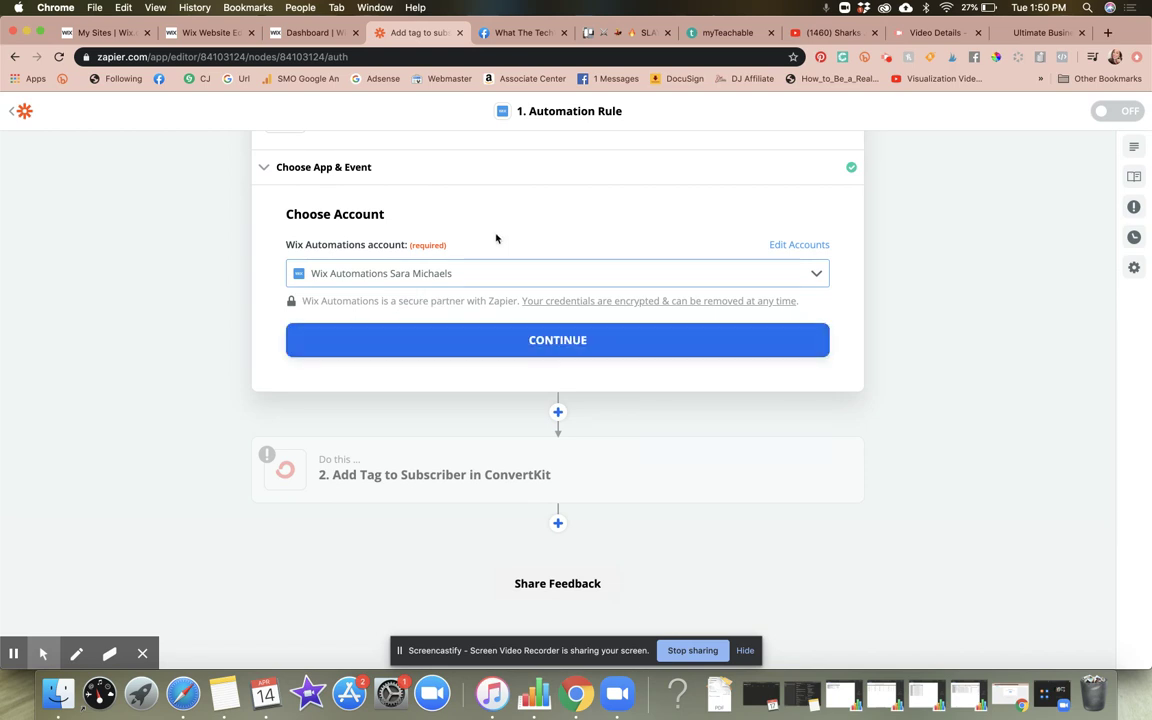
Confirm the Wix Automations account and open the choices for the trigger's automation rule.
click(530, 341)
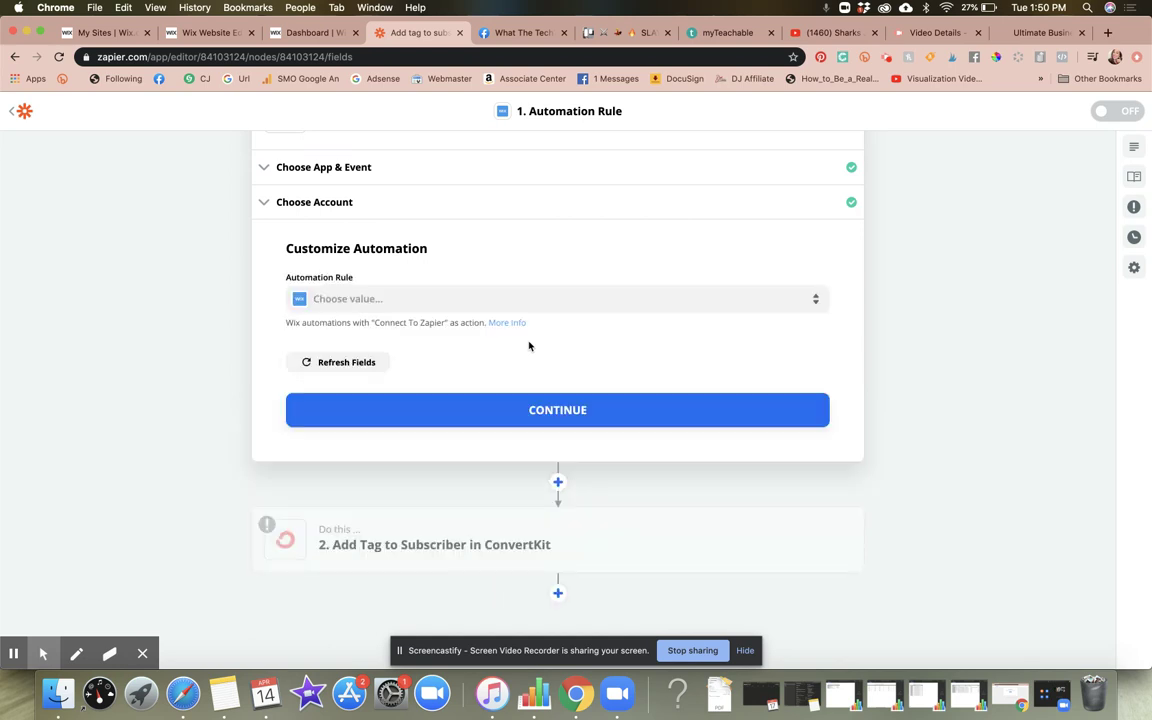
click(440, 298)
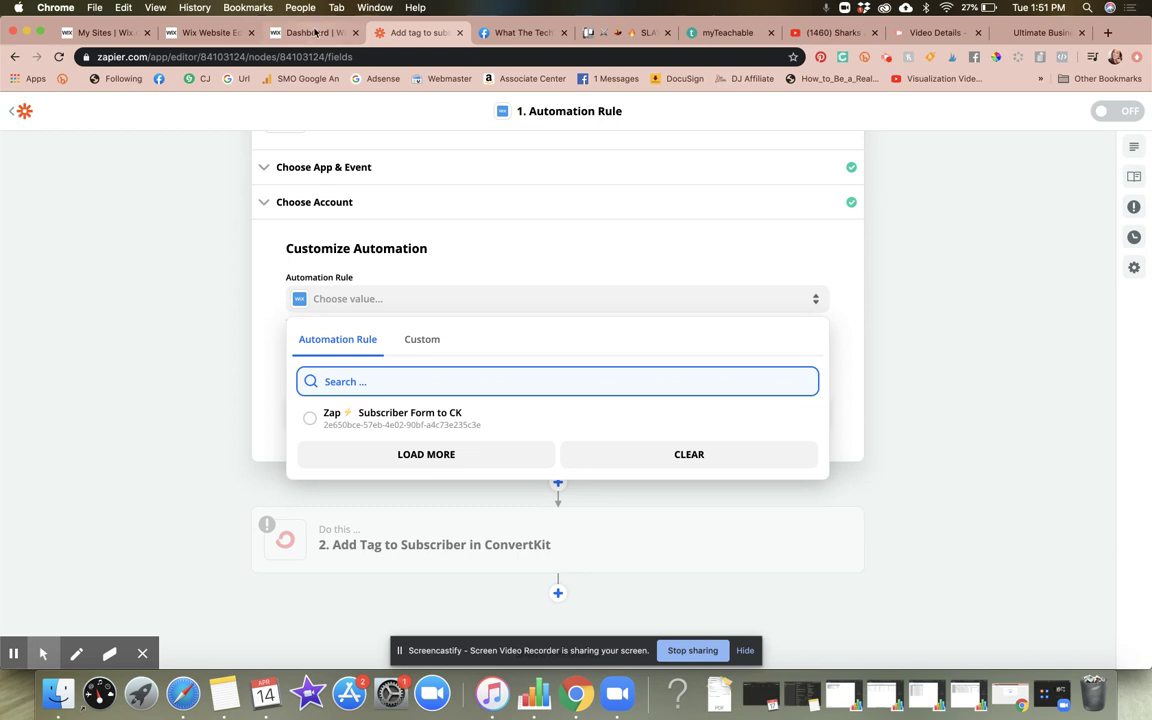
Switch to the Wix dashboard, start a blank new automation from the automations overview, and return to Zapier.
click(315, 33)
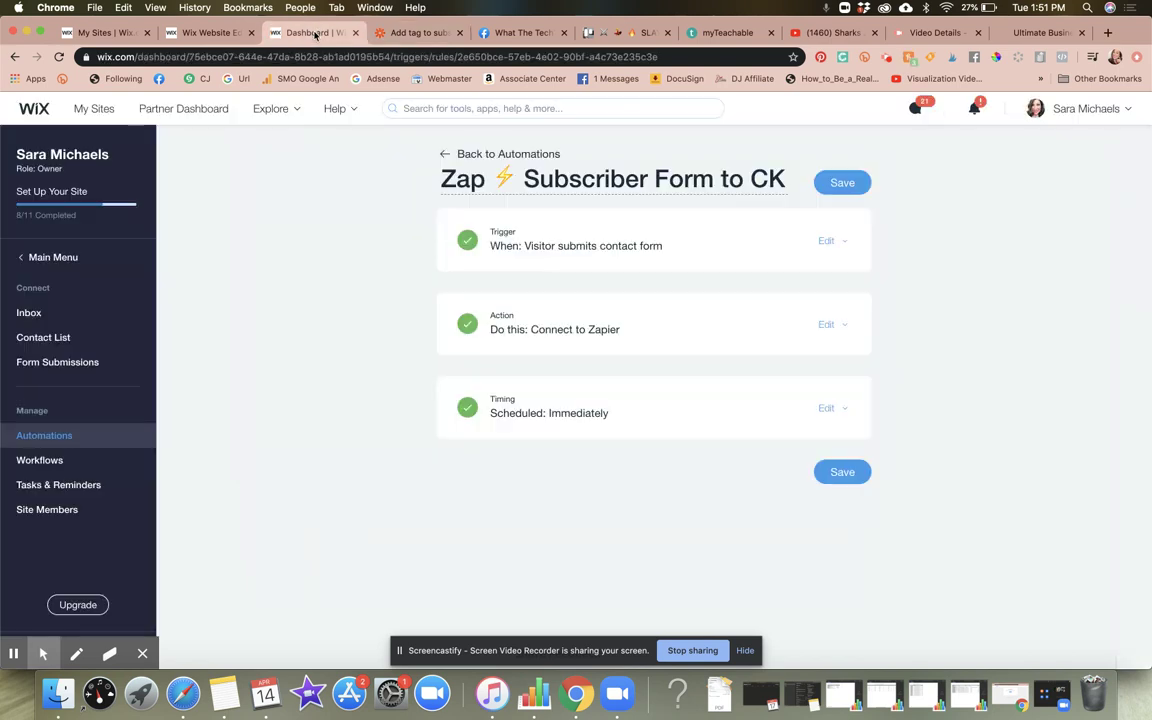
click(446, 154)
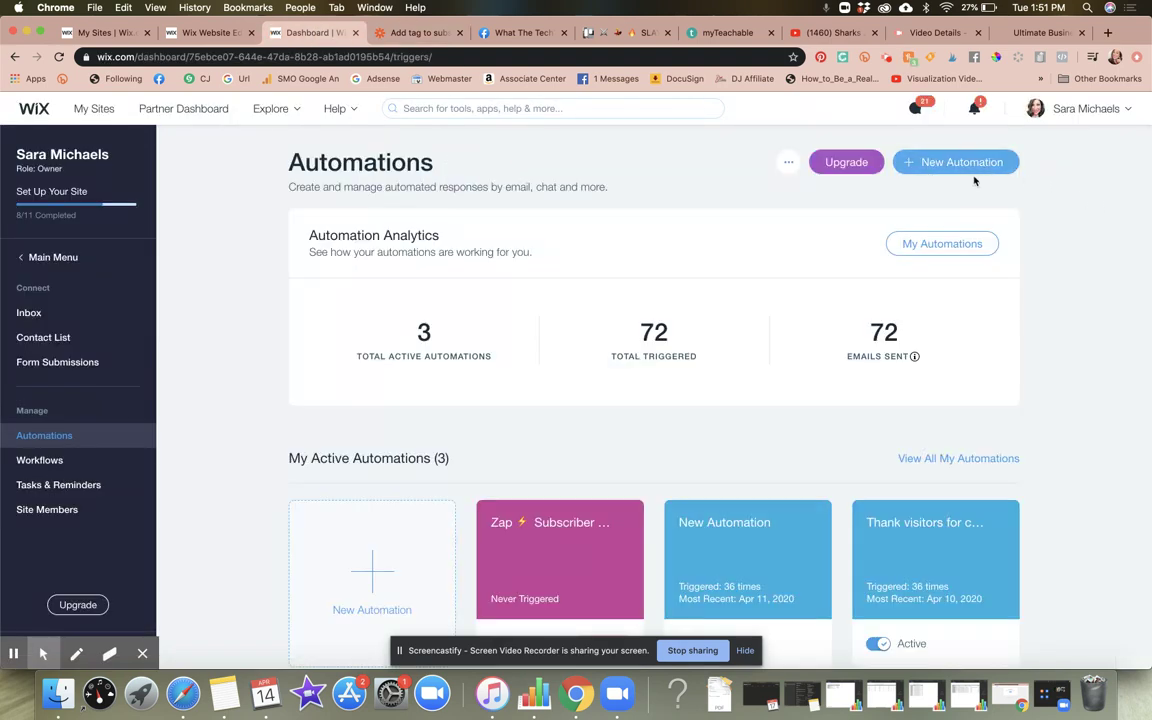
click(968, 162)
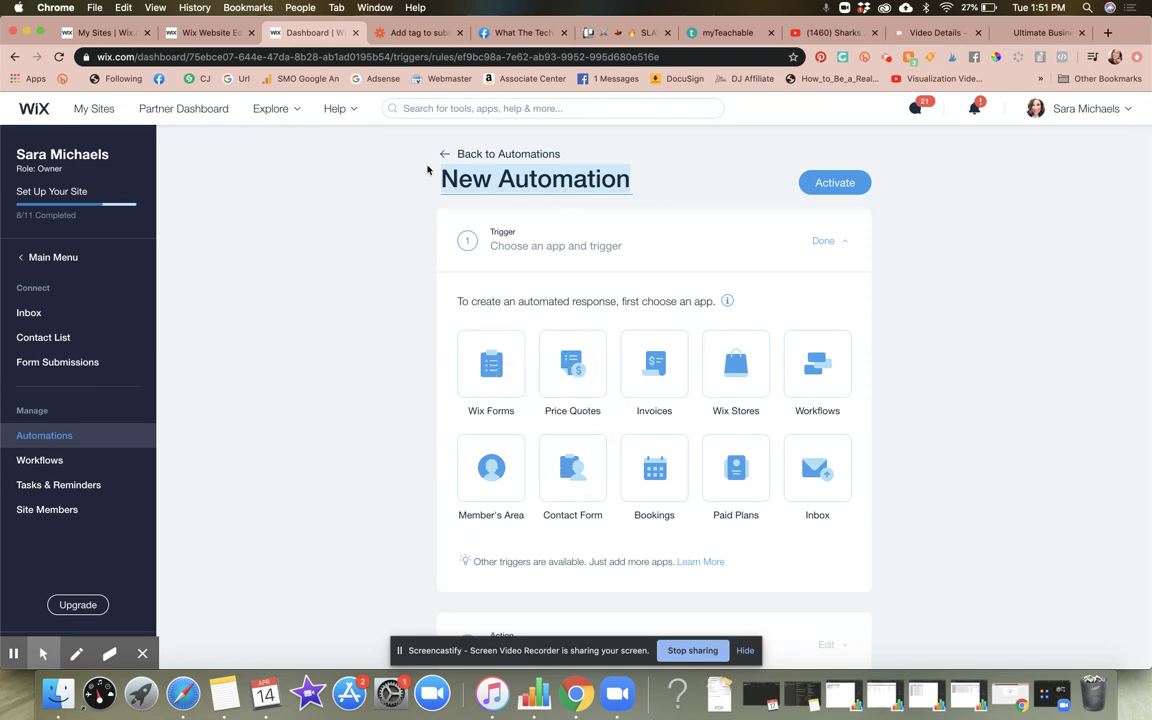
click(384, 36)
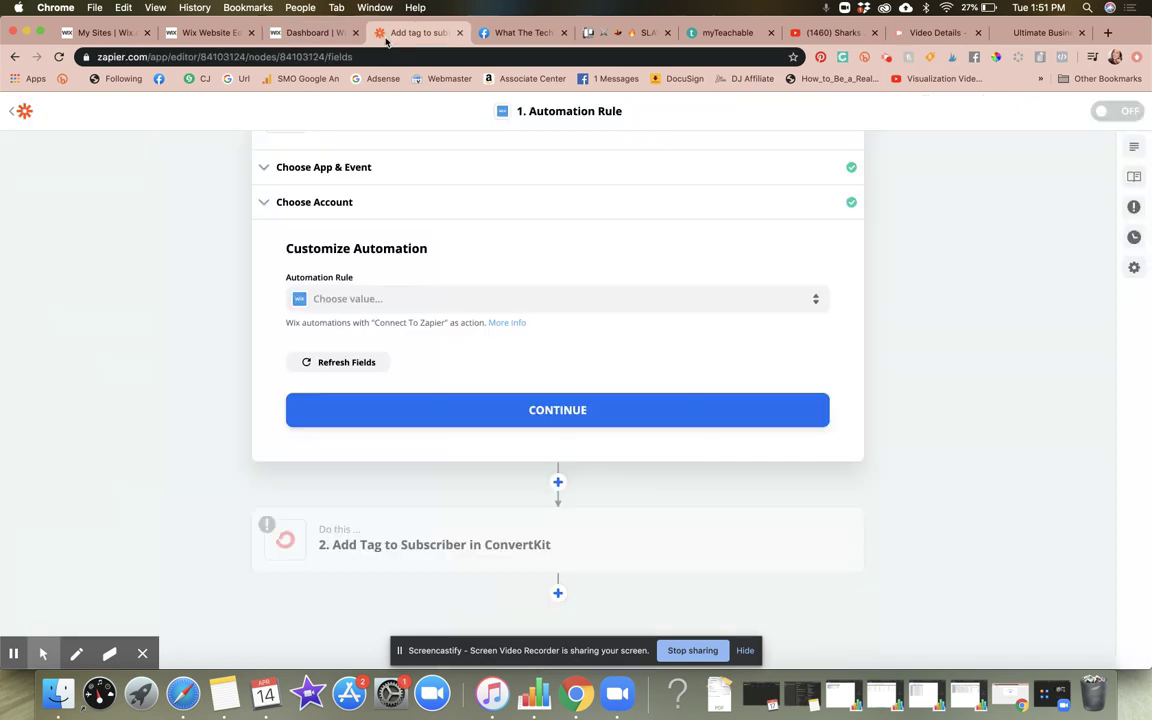
Set the trigger's automation rule to Zap Subscriber Form to CK and skip the data test.
click(411, 300)
click(312, 420)
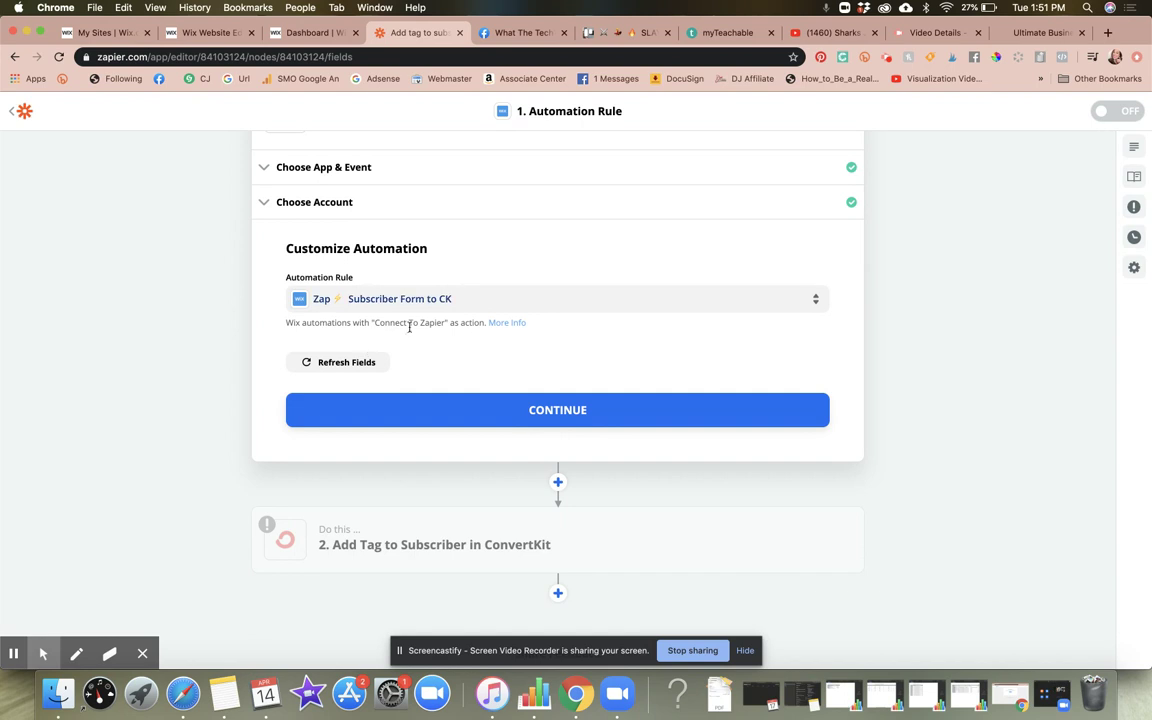
click(536, 415)
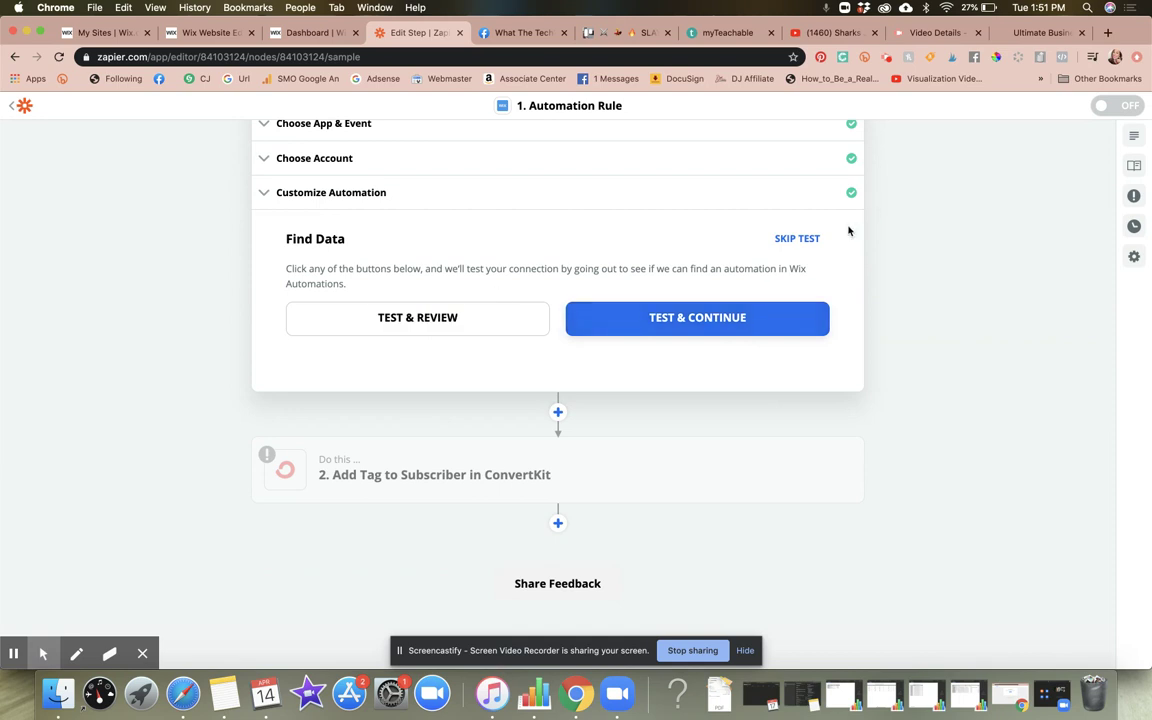
click(801, 243)
click(801, 243)
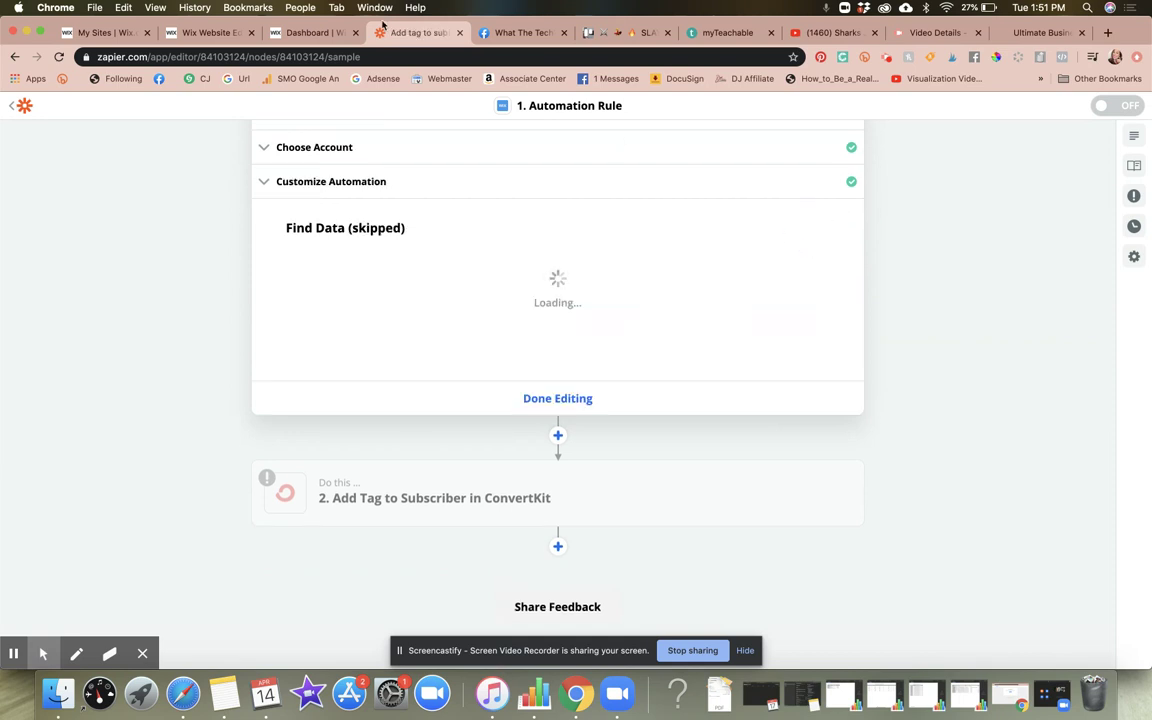
Select the existing ConvertKit account for the Add Tag to Subscriber action and continue to its customization.
click(295, 32)
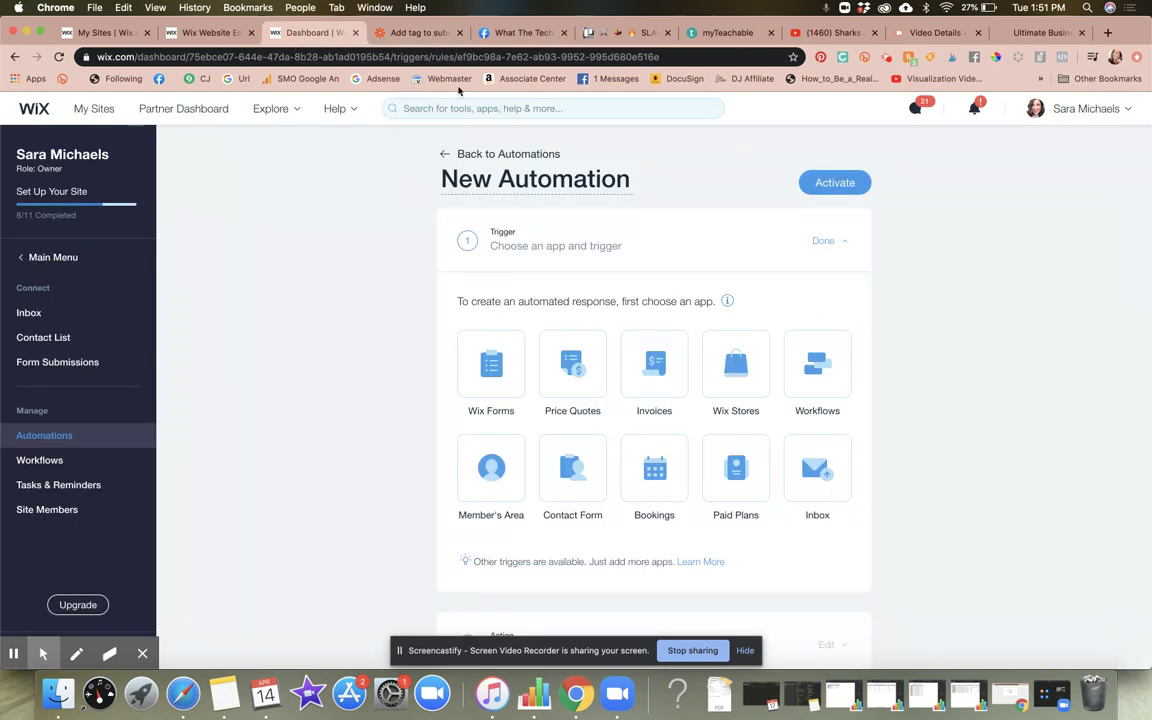
click(416, 32)
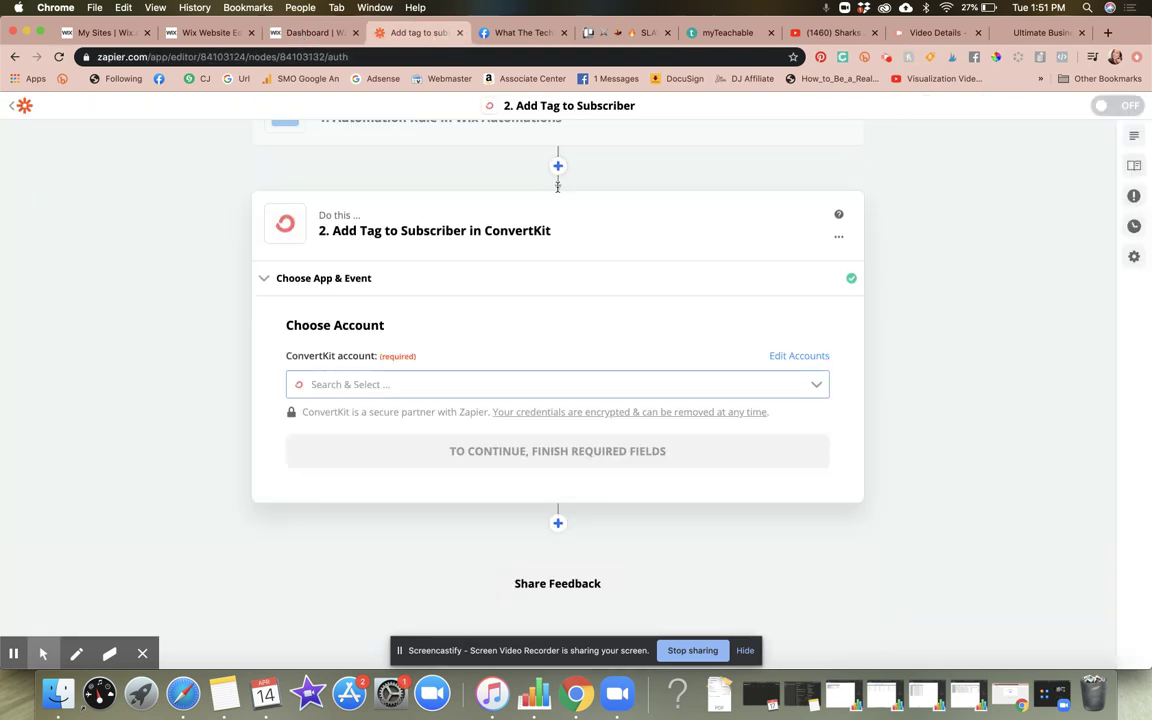
click(358, 385)
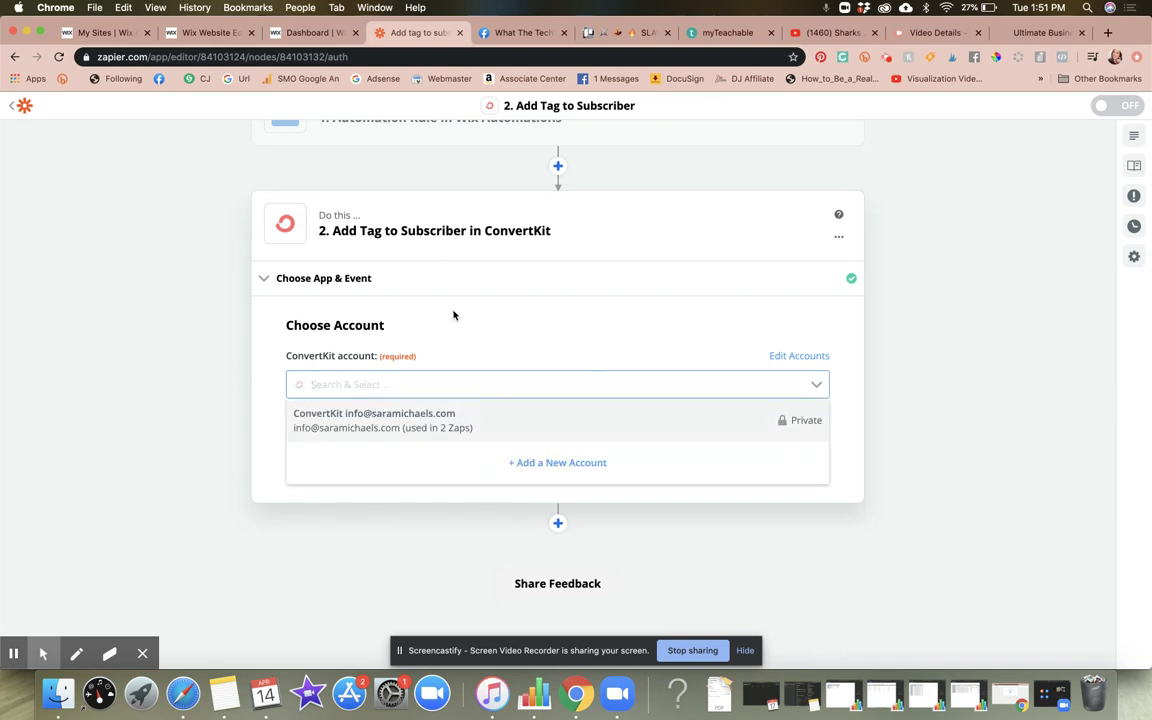
click(383, 437)
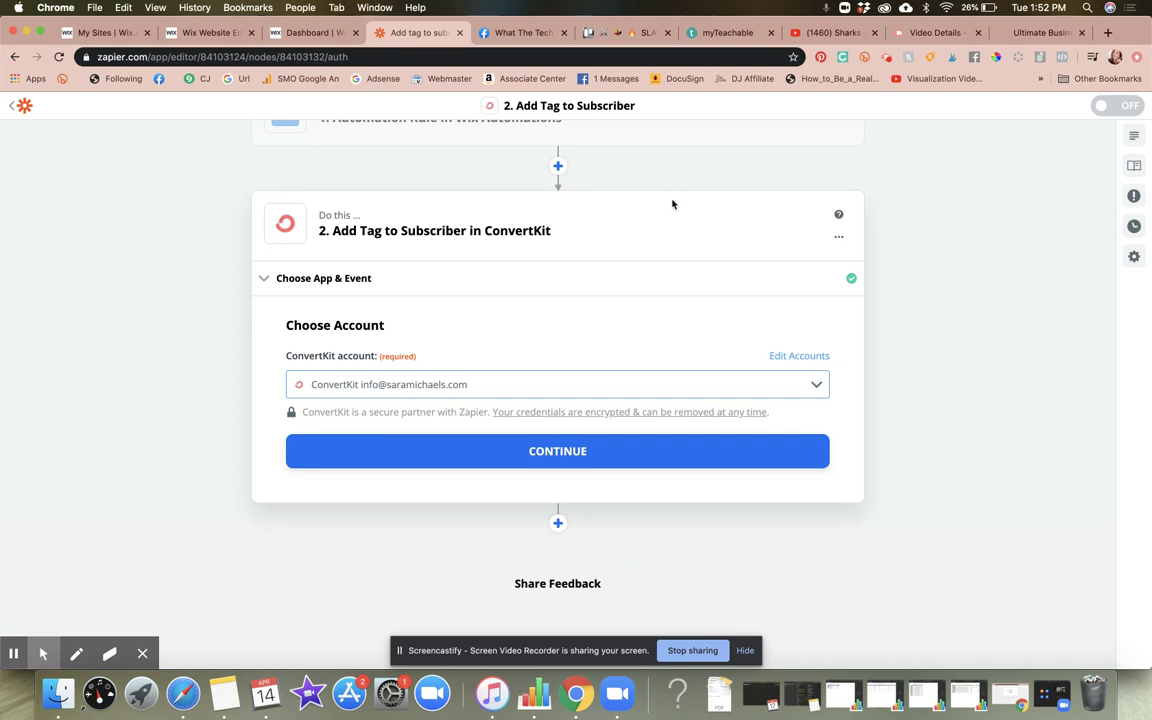
click(588, 450)
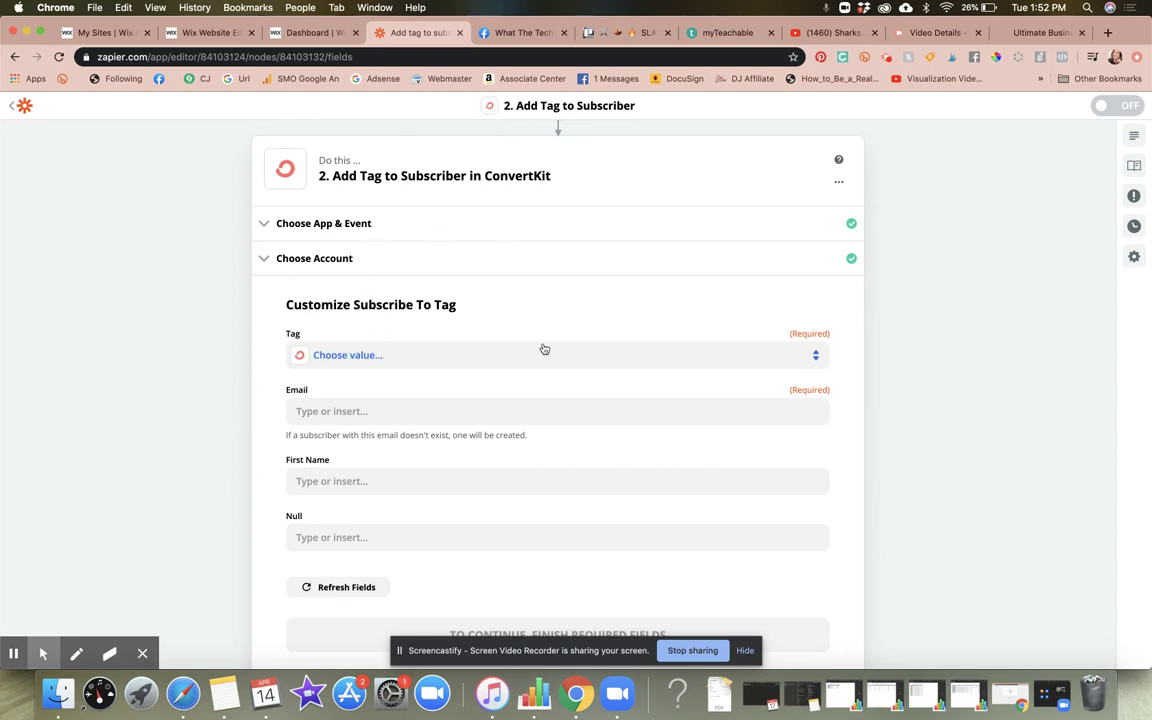
Look through the available ConvertKit tags and the custom values for the Tag field, and close the list without choosing.
scroll(543, 347, up, 3)
scroll(544, 348, down, 5)
scroll(388, 188, up, 2)
click(348, 287)
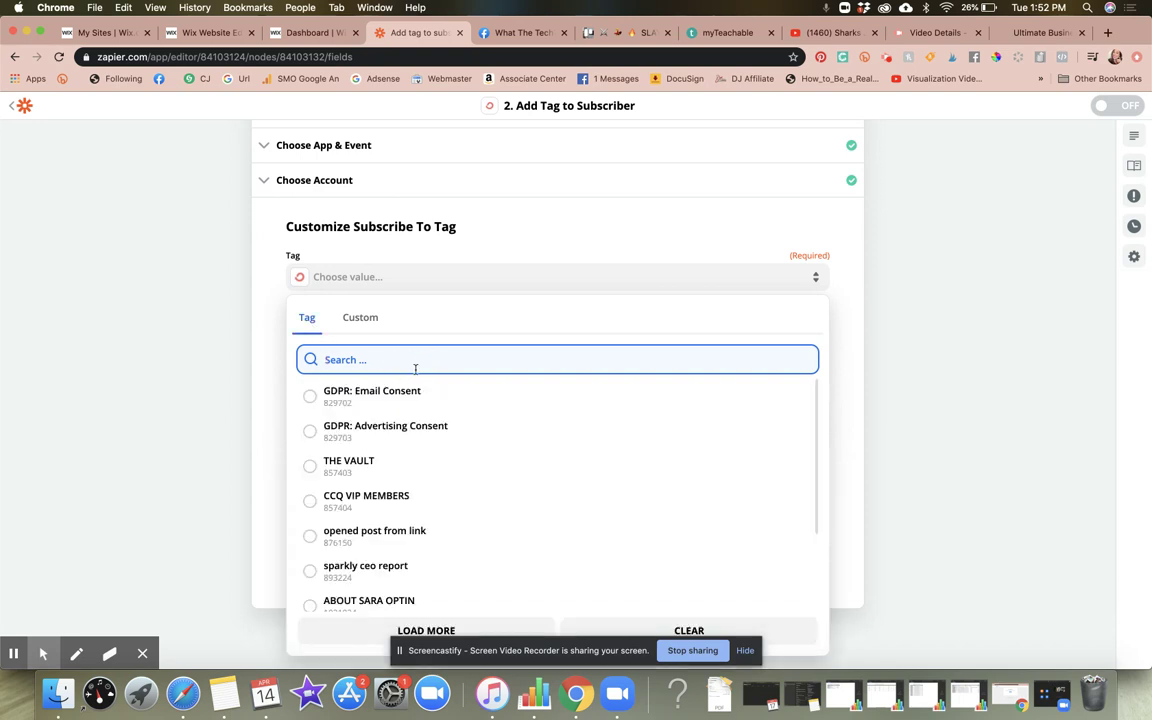
scroll(415, 368, down, 2)
scroll(488, 375, up, 3)
click(360, 327)
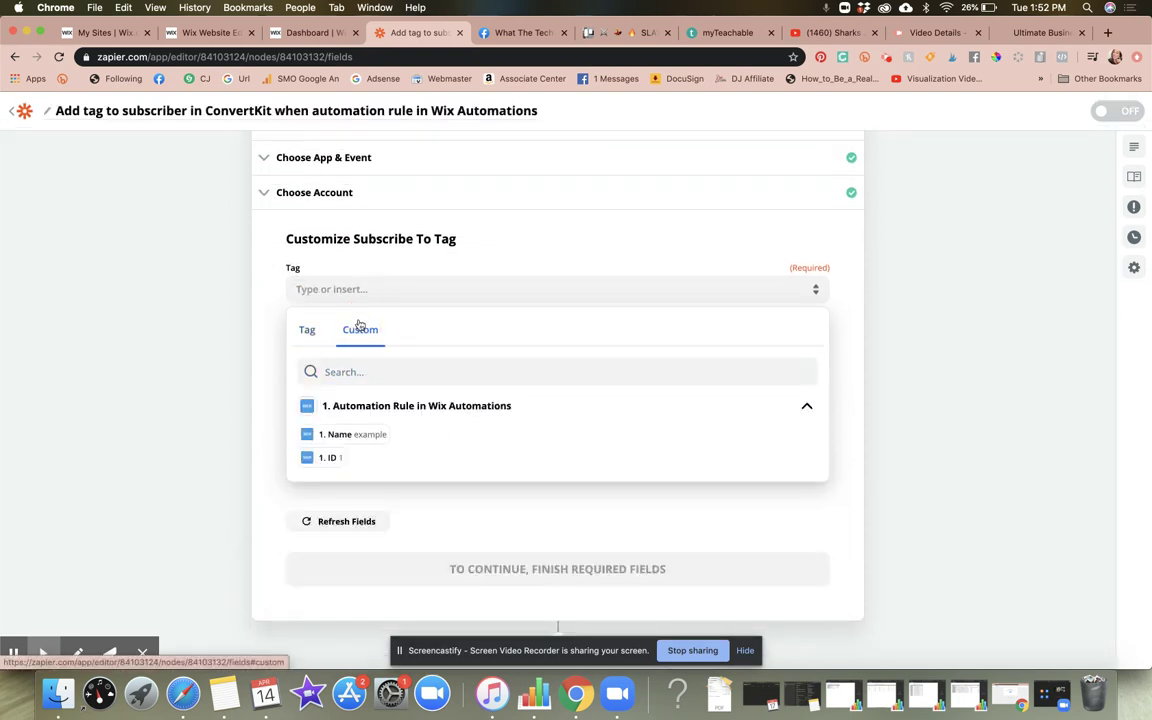
click(316, 332)
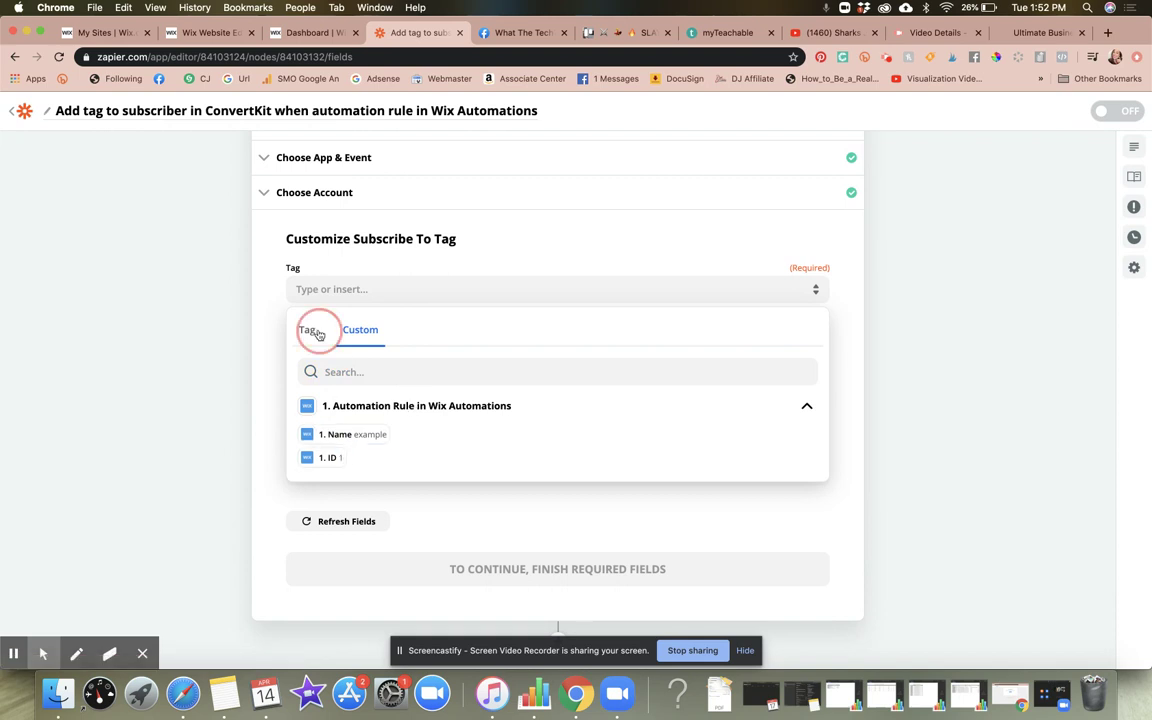
scroll(512, 467, down, 2)
scroll(512, 467, down, 2)
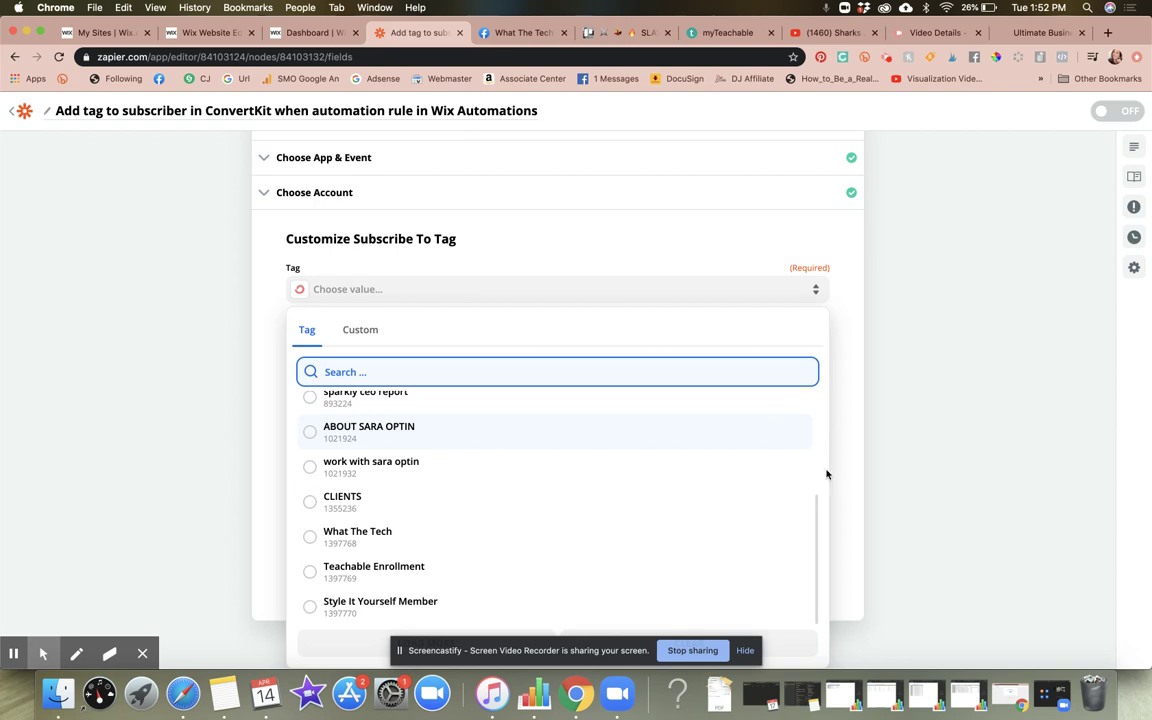
scroll(825, 470, down, 1)
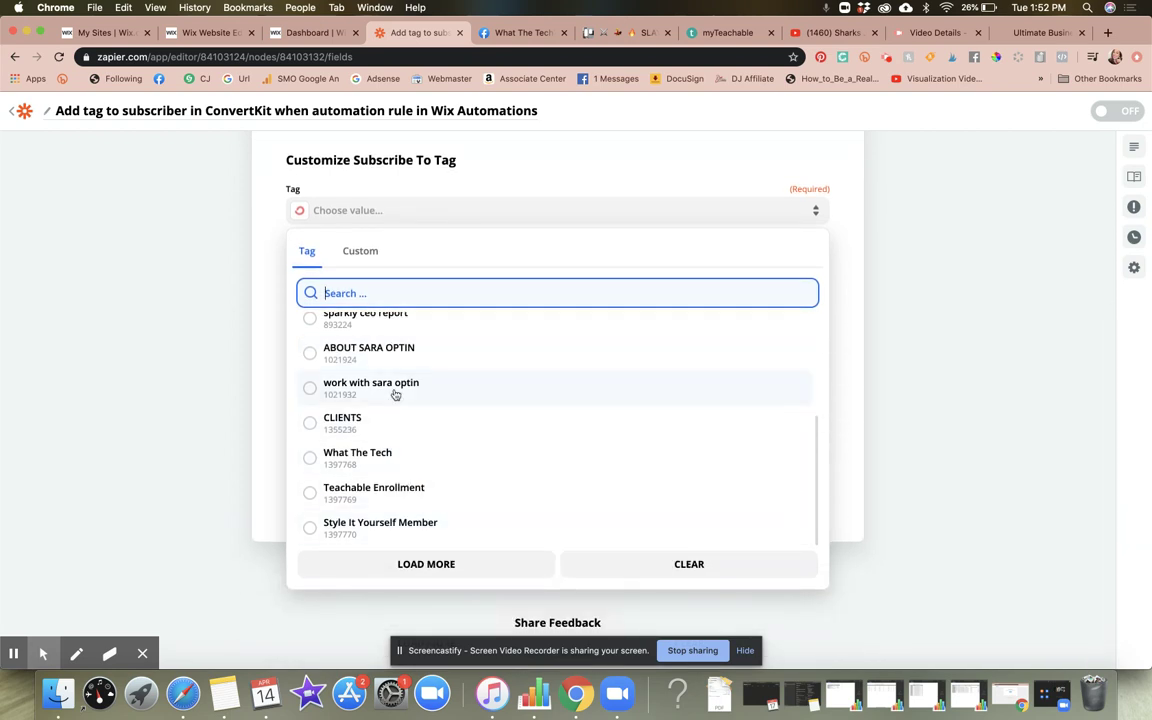
scroll(395, 394, up, 4)
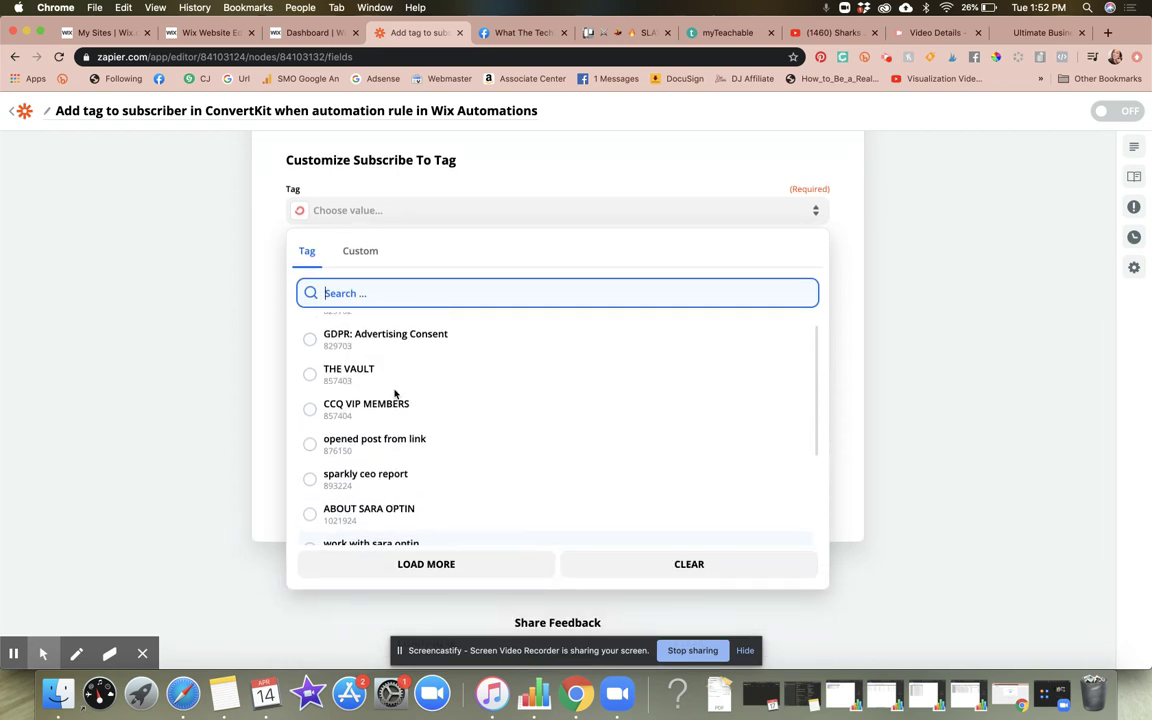
scroll(435, 415, down, 1)
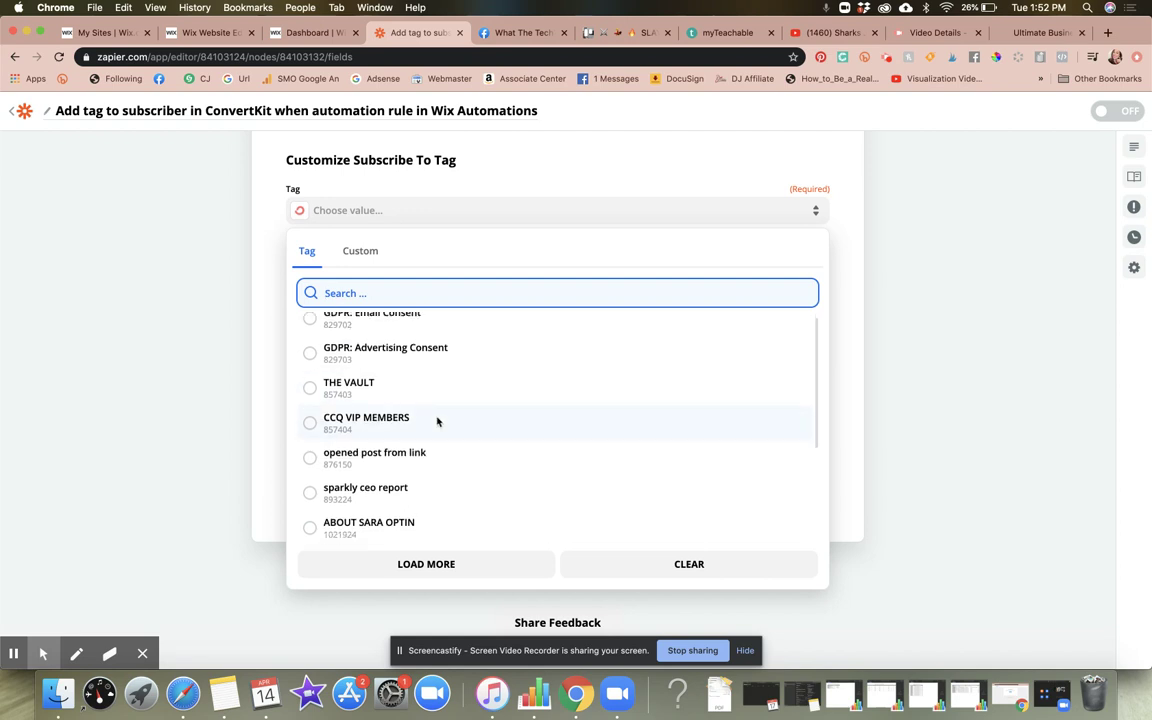
scroll(437, 421, down, 3)
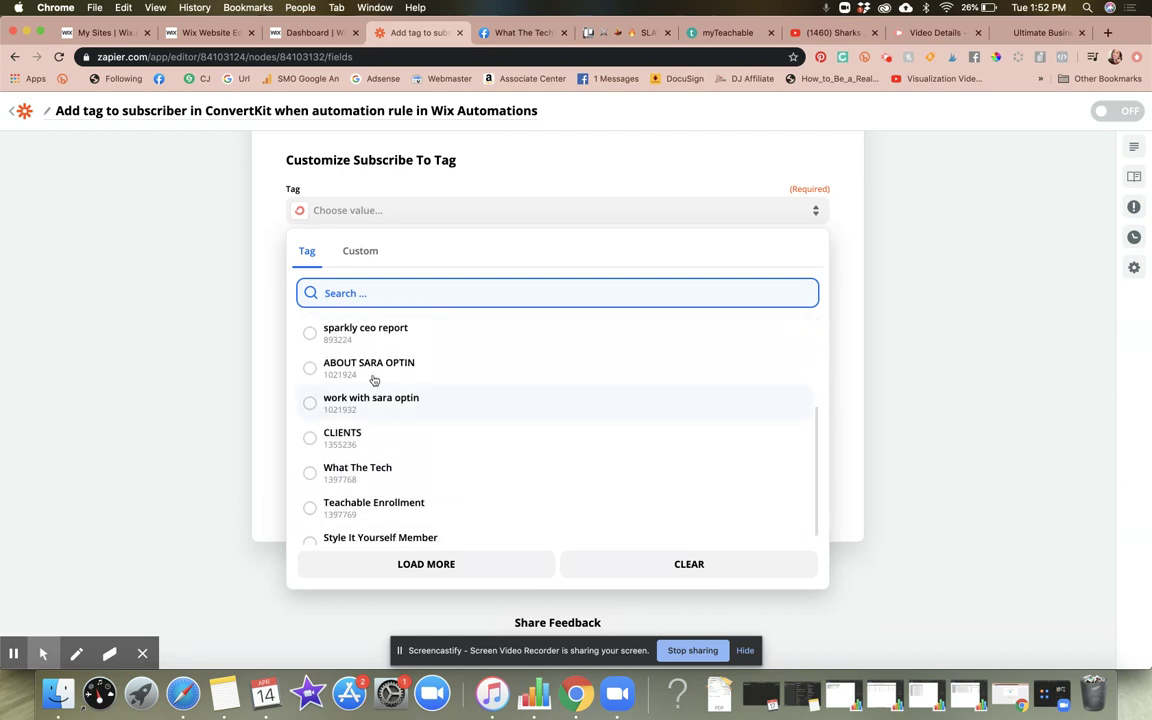
scroll(380, 420, down, 1)
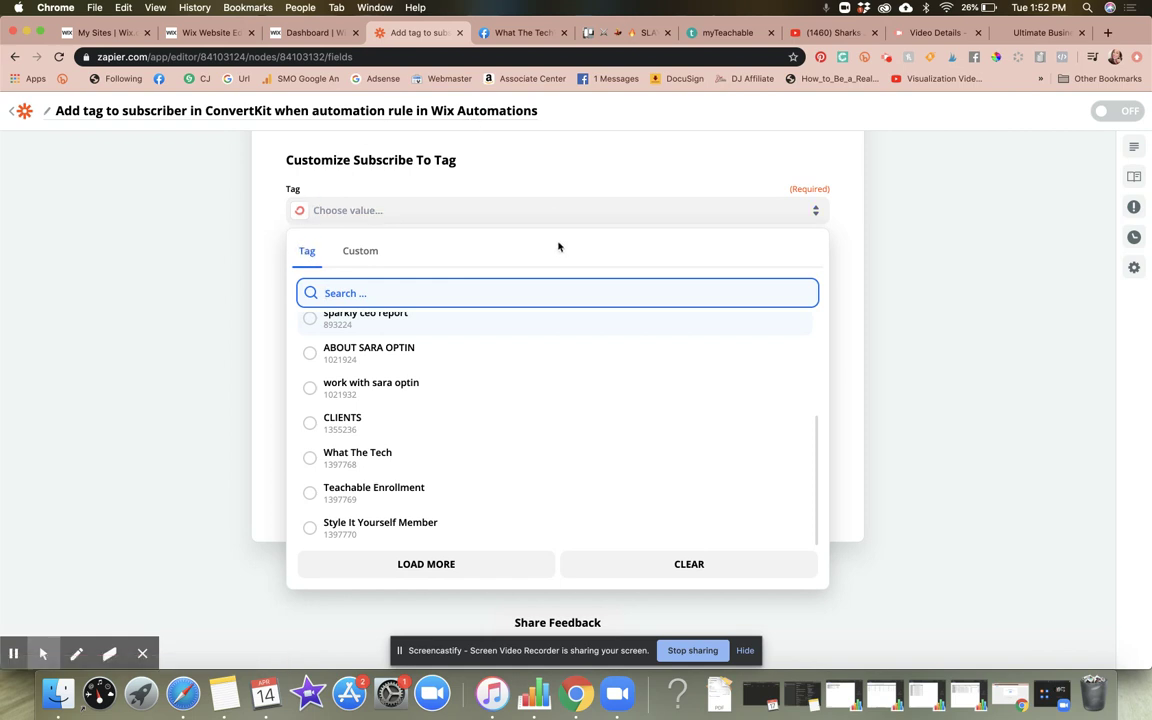
scroll(474, 360, up, 4)
scroll(470, 360, up, 1)
scroll(470, 360, down, 1)
scroll(432, 433, down, 5)
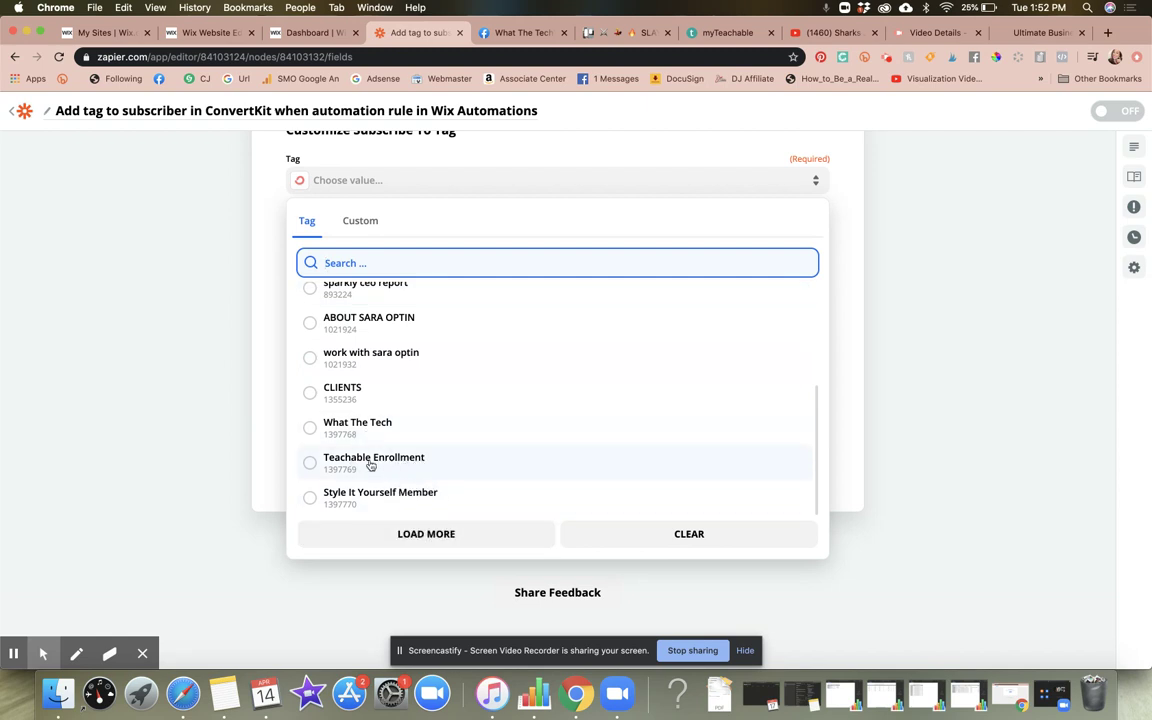
scroll(390, 360, up, 5)
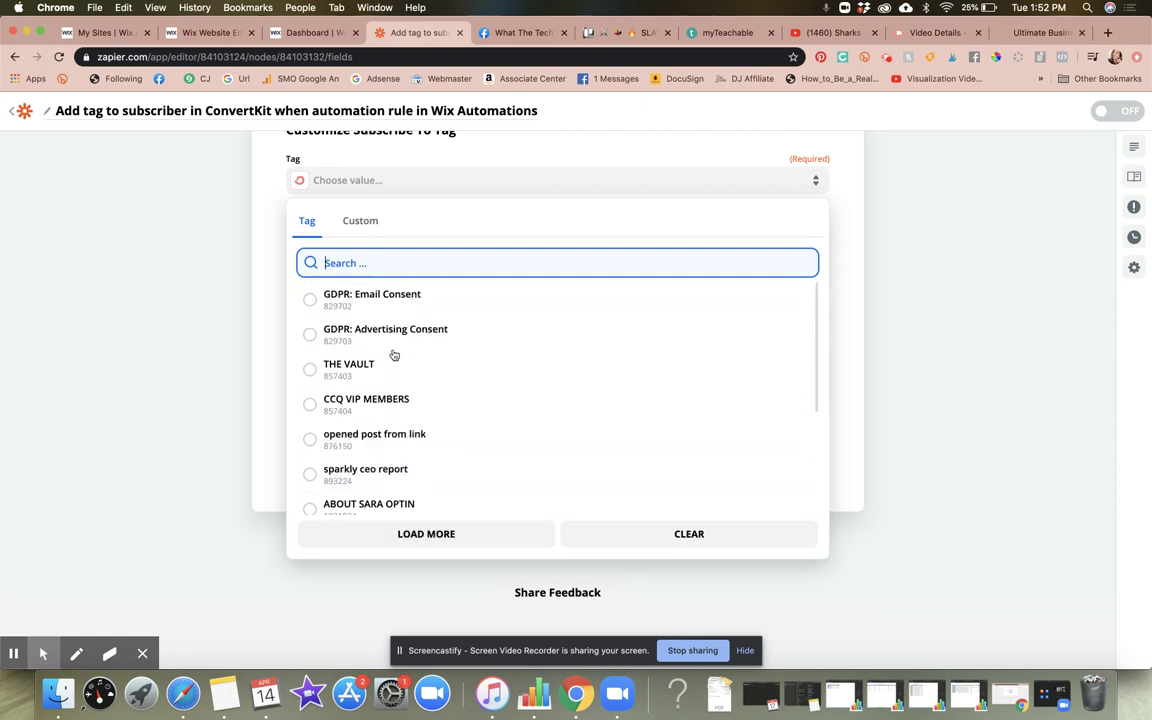
click(498, 228)
click(843, 341)
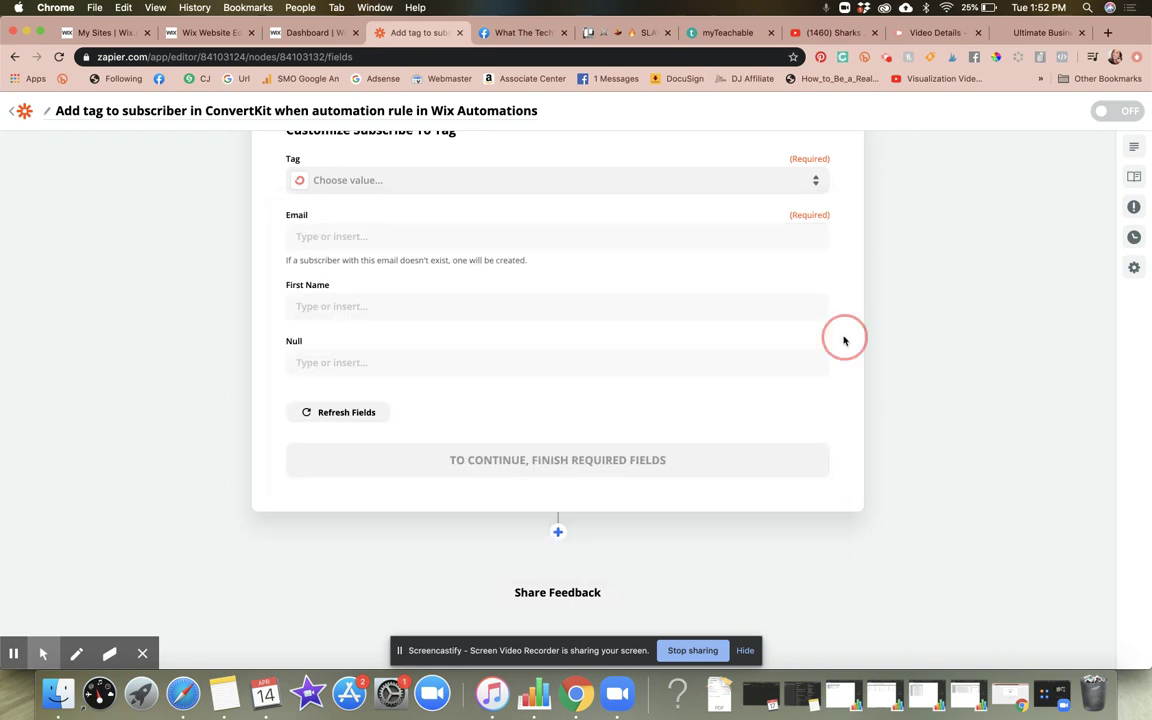
Refresh the fields of the Add Tag to Subscriber action and reopen its account selection.
click(376, 415)
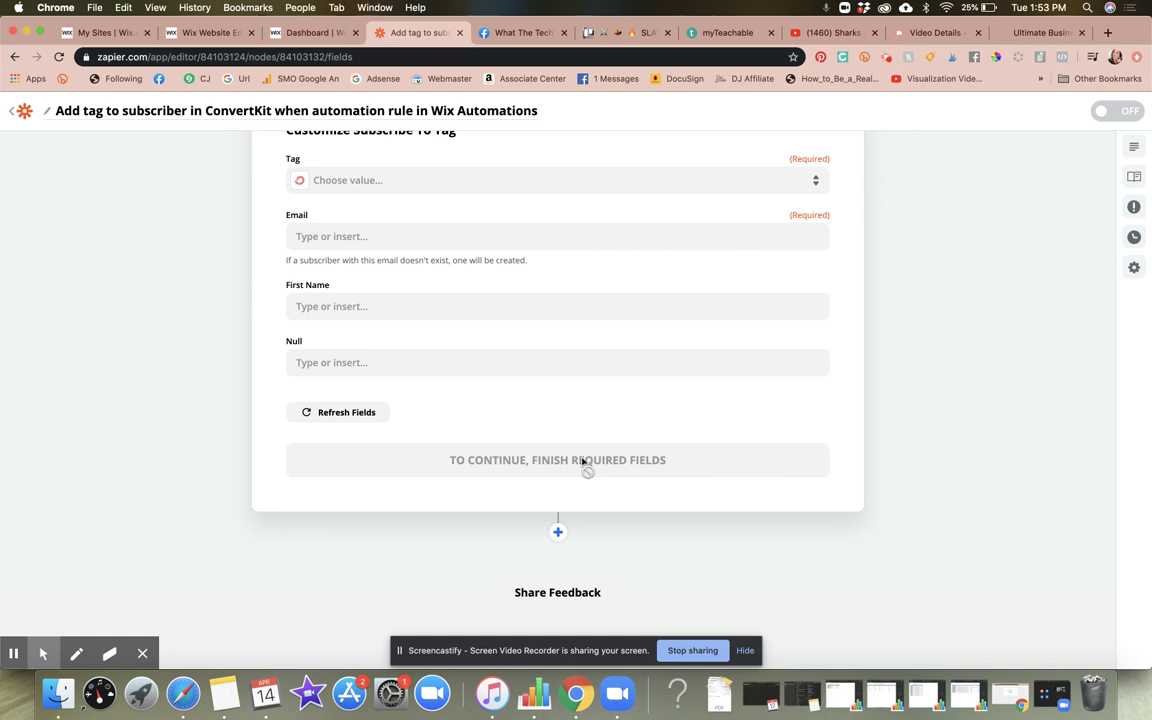
scroll(583, 462, up, 5)
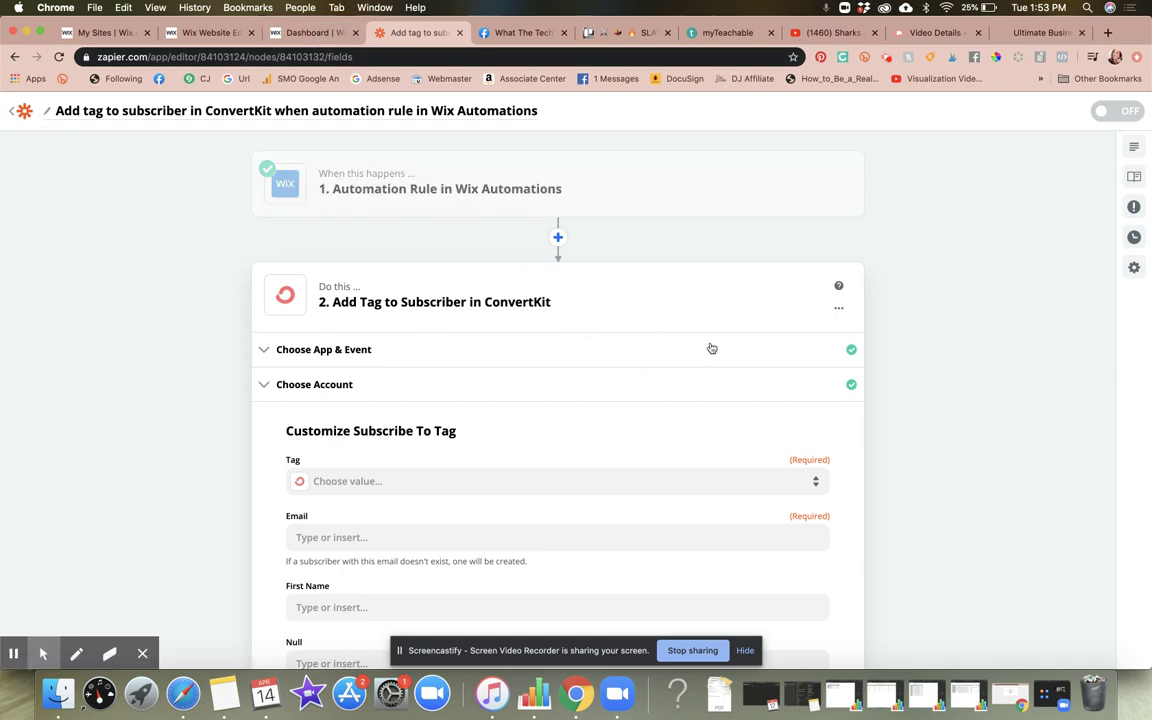
scroll(710, 347, down, 3)
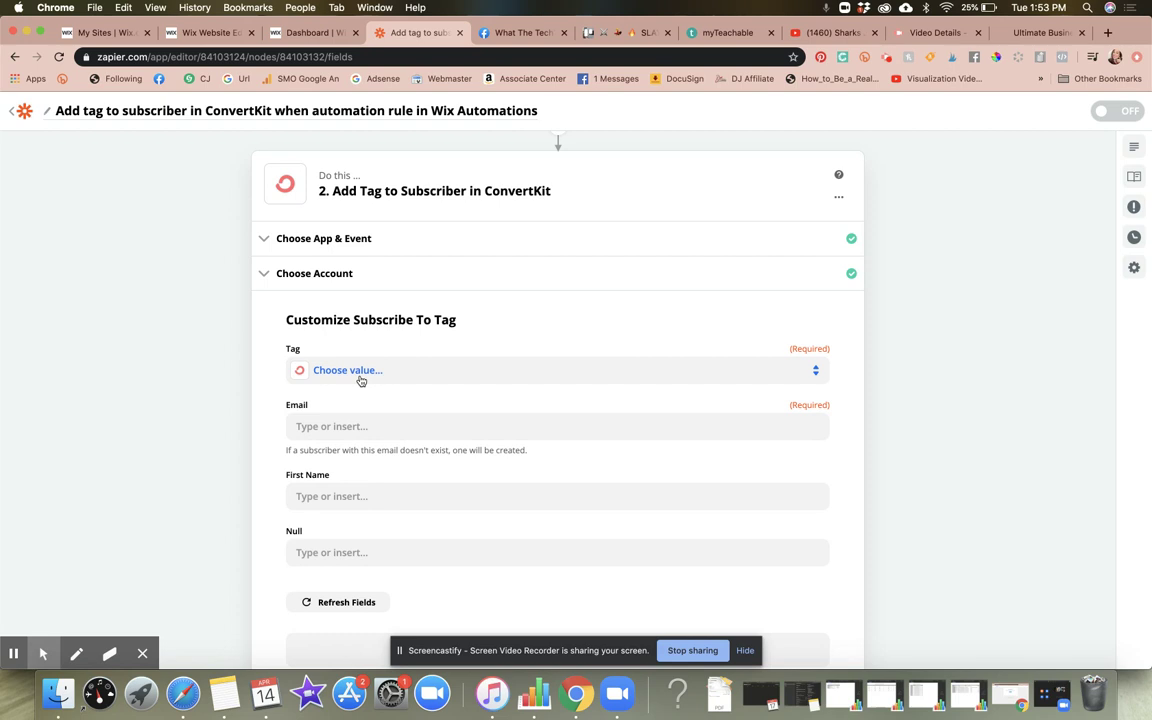
click(330, 273)
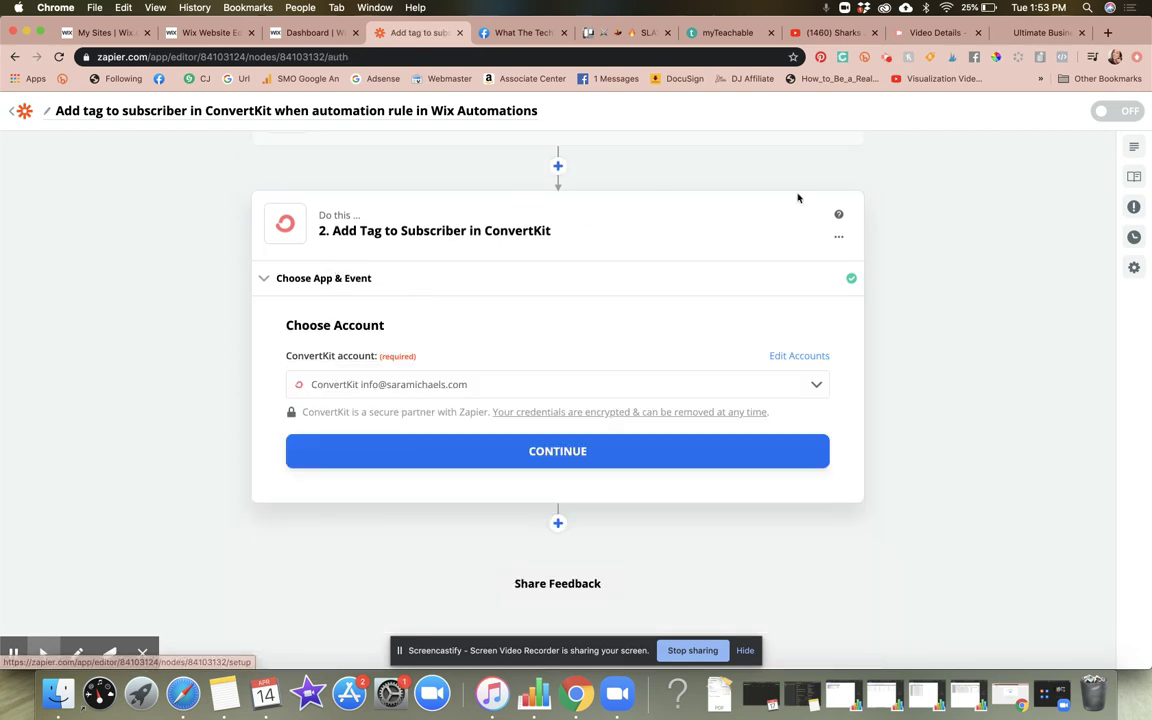
Delete the Add Tag to Subscriber action from the Zap.
click(838, 236)
click(789, 294)
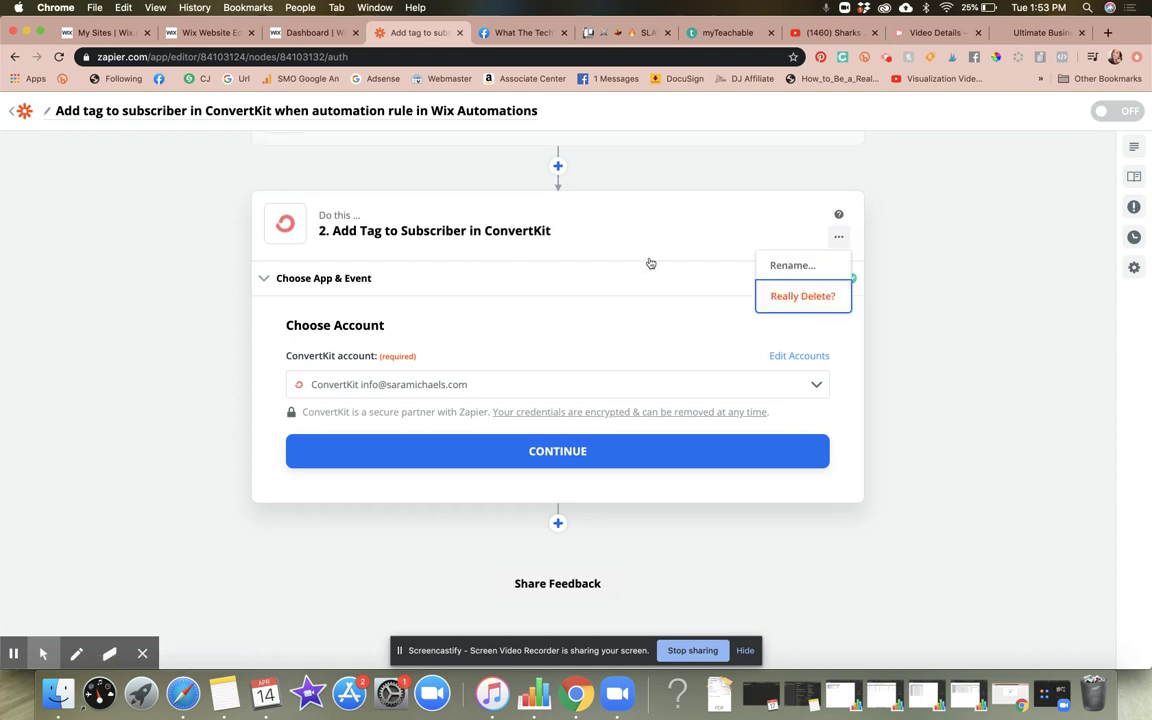
scroll(640, 260, up, 2)
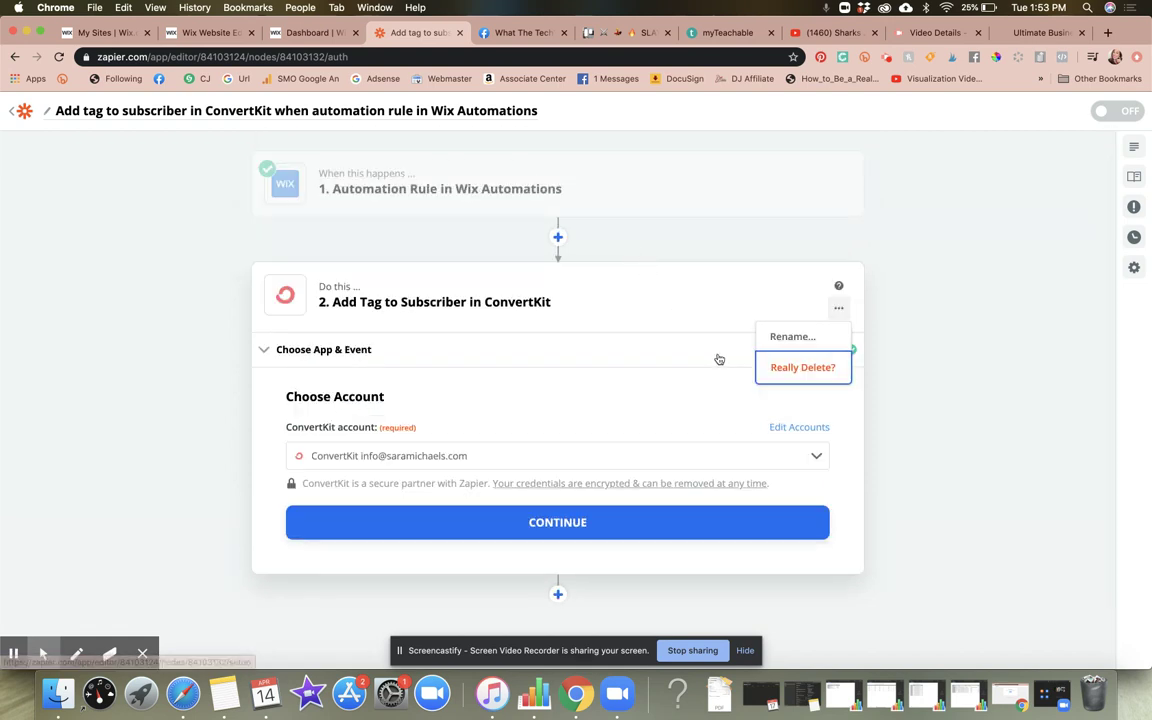
click(800, 367)
Add a new action after the Automation Rule trigger with ConvertKit as its app.
click(556, 238)
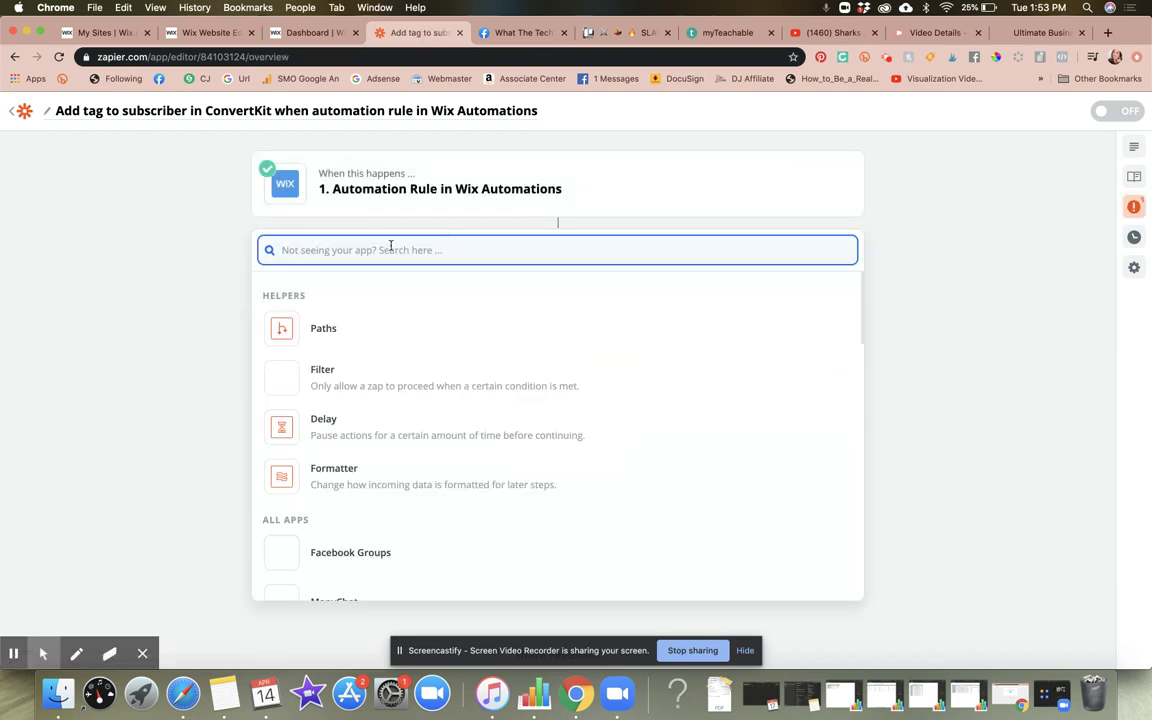
text(conv)
key(BackSpace)
key(BackSpace)
key(BackSpace)
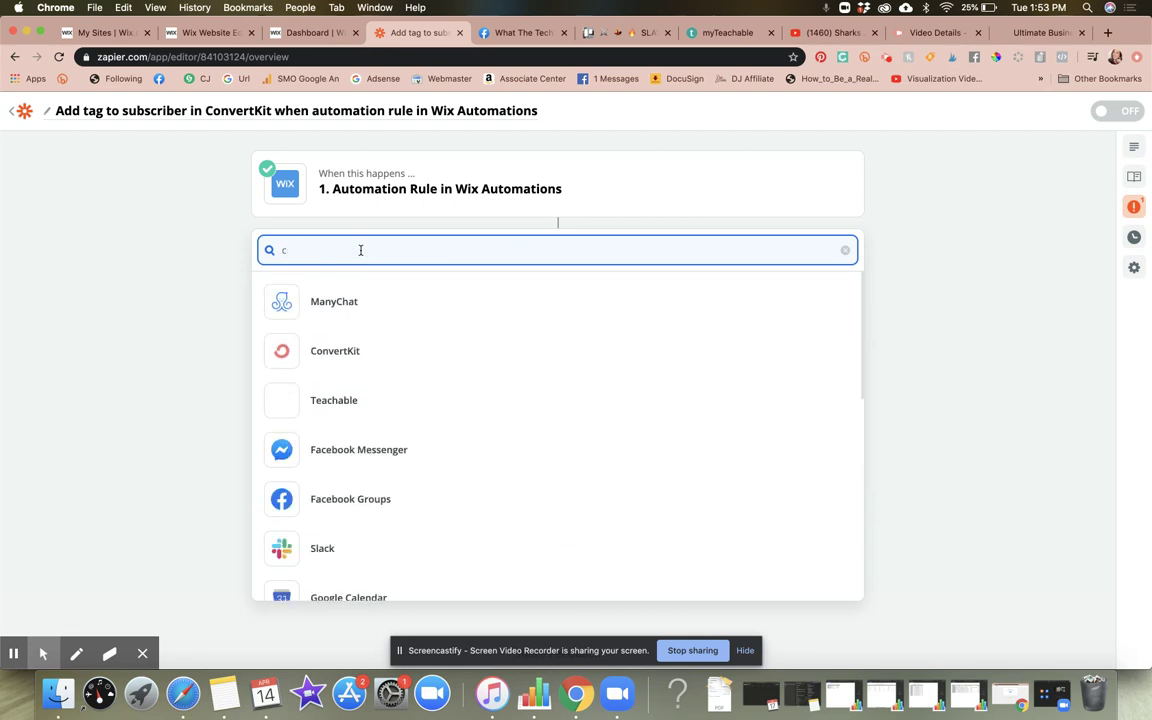
click(335, 351)
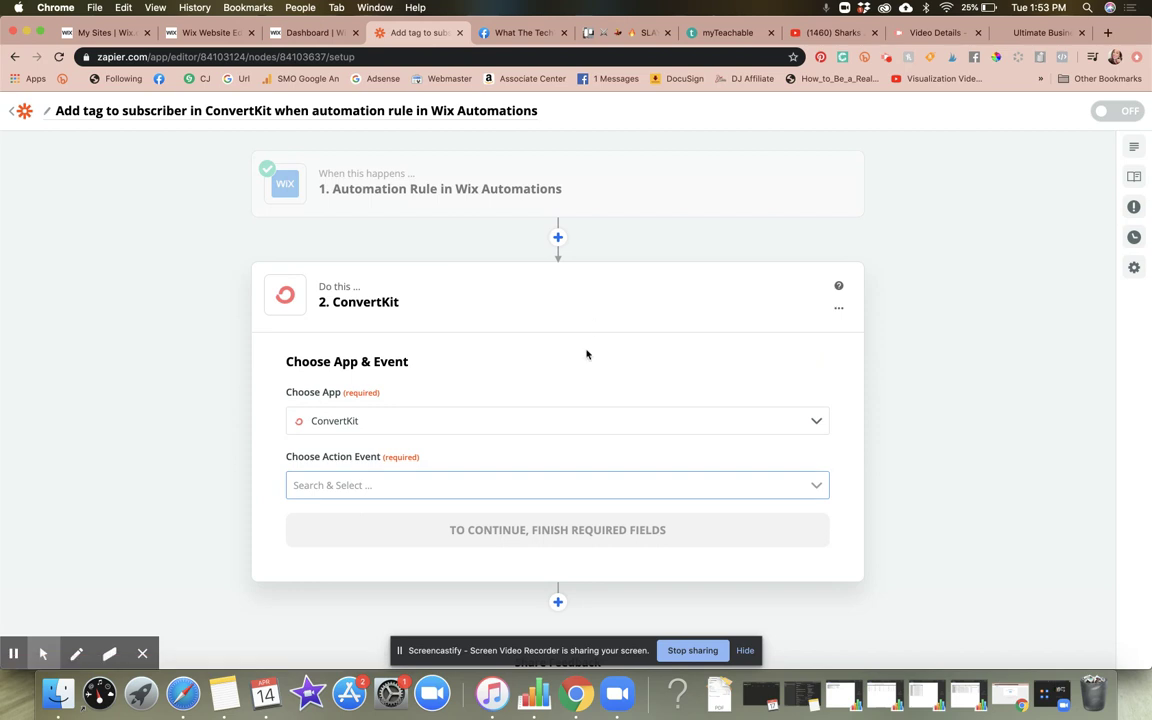
Set the ConvertKit action's event to Add Subscriber to Sequence.
scroll(587, 353, down, 2)
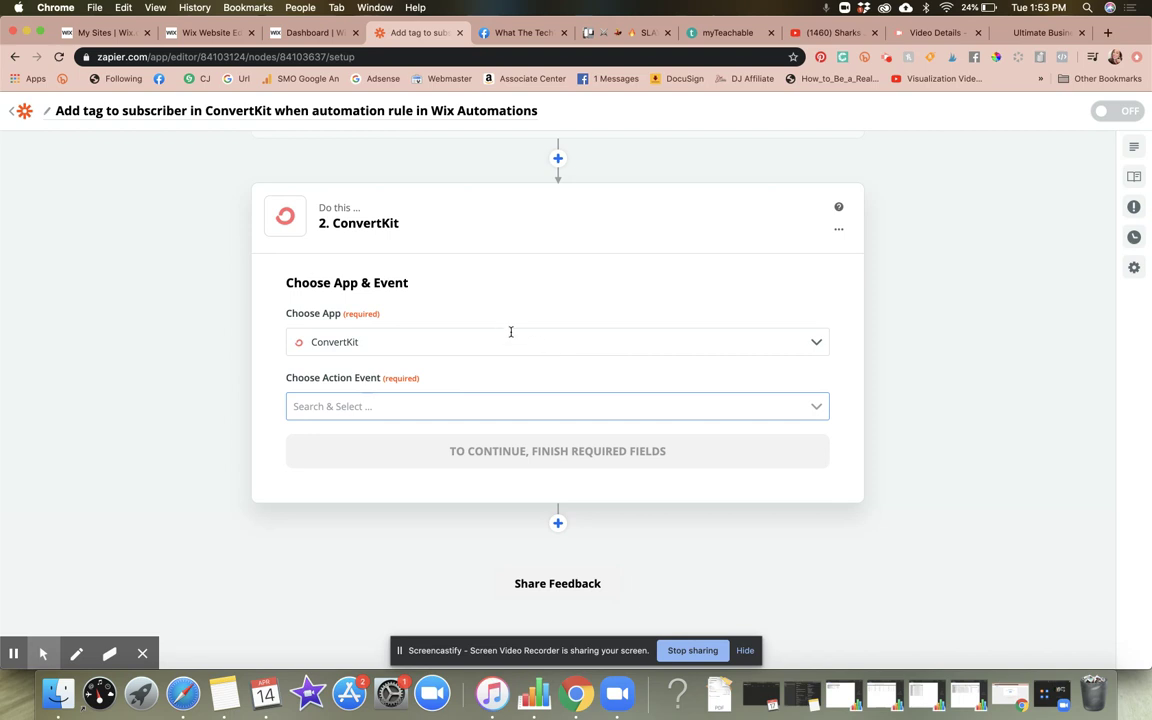
click(386, 401)
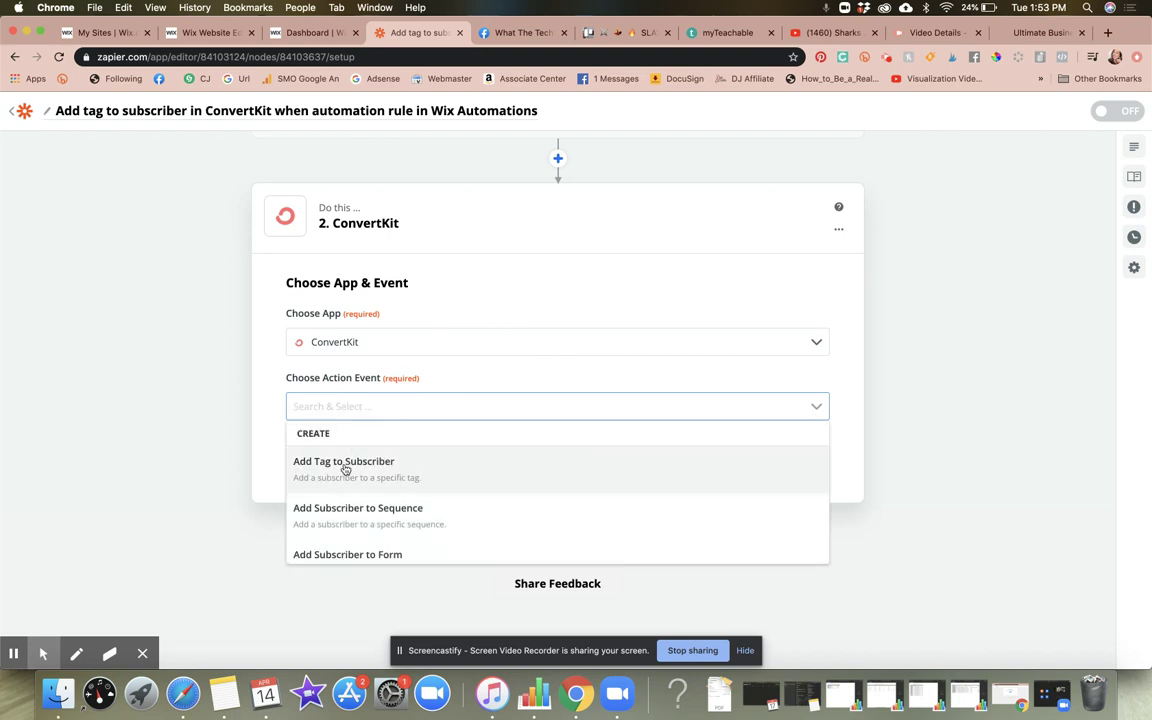
click(352, 513)
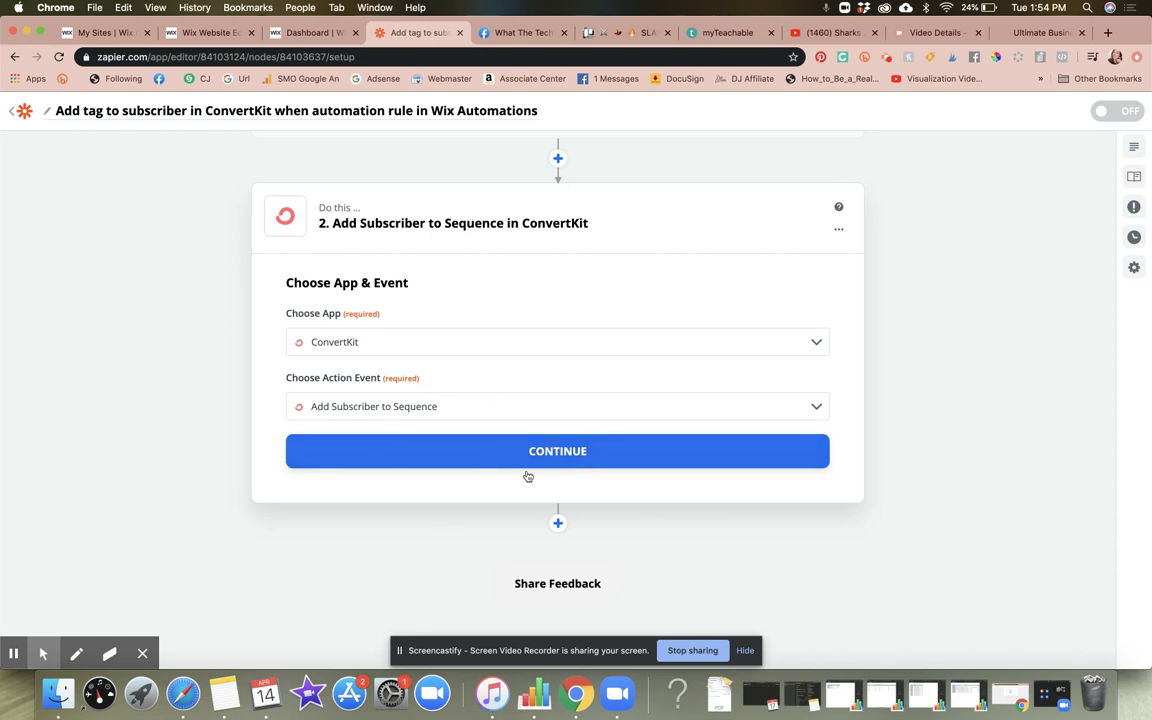
click(552, 453)
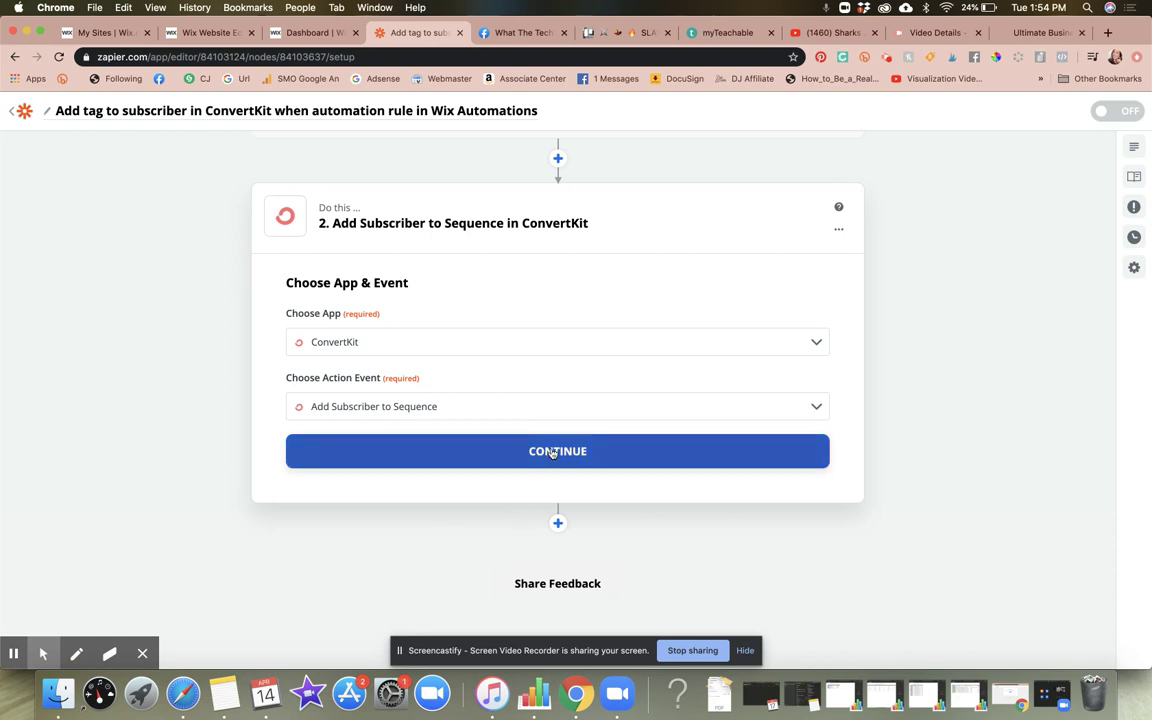
Look through the other available ConvertKit action events and close the list without choosing a different one.
click(398, 403)
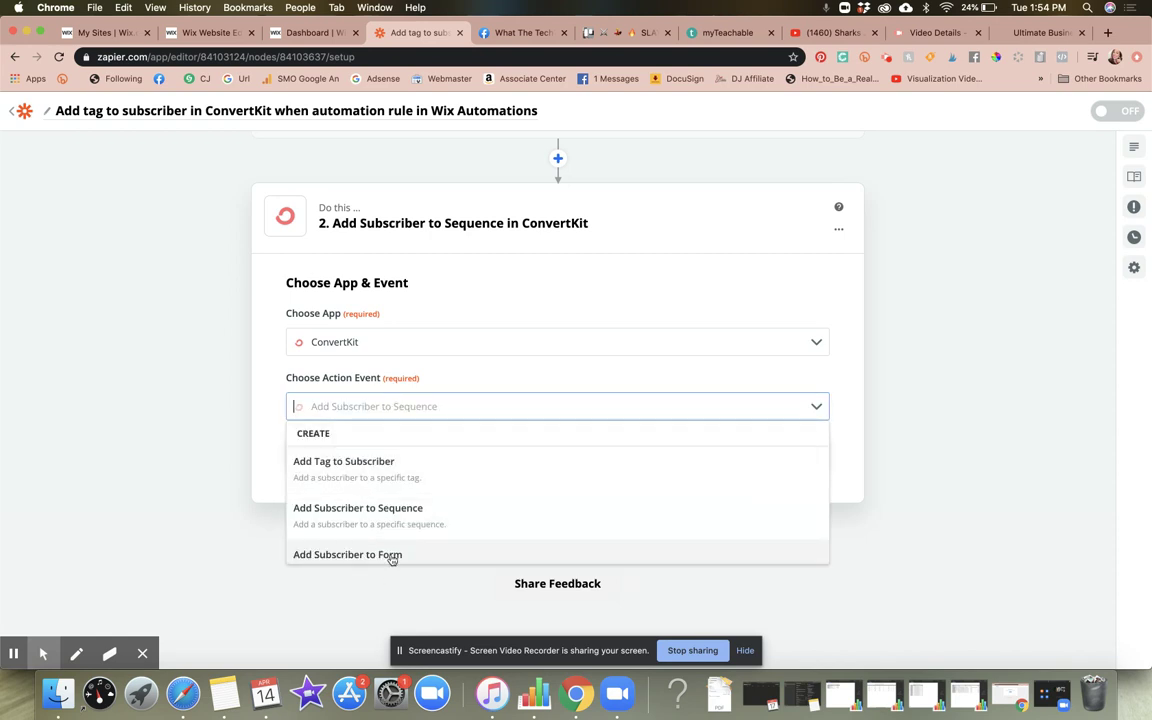
scroll(392, 555, down, 3)
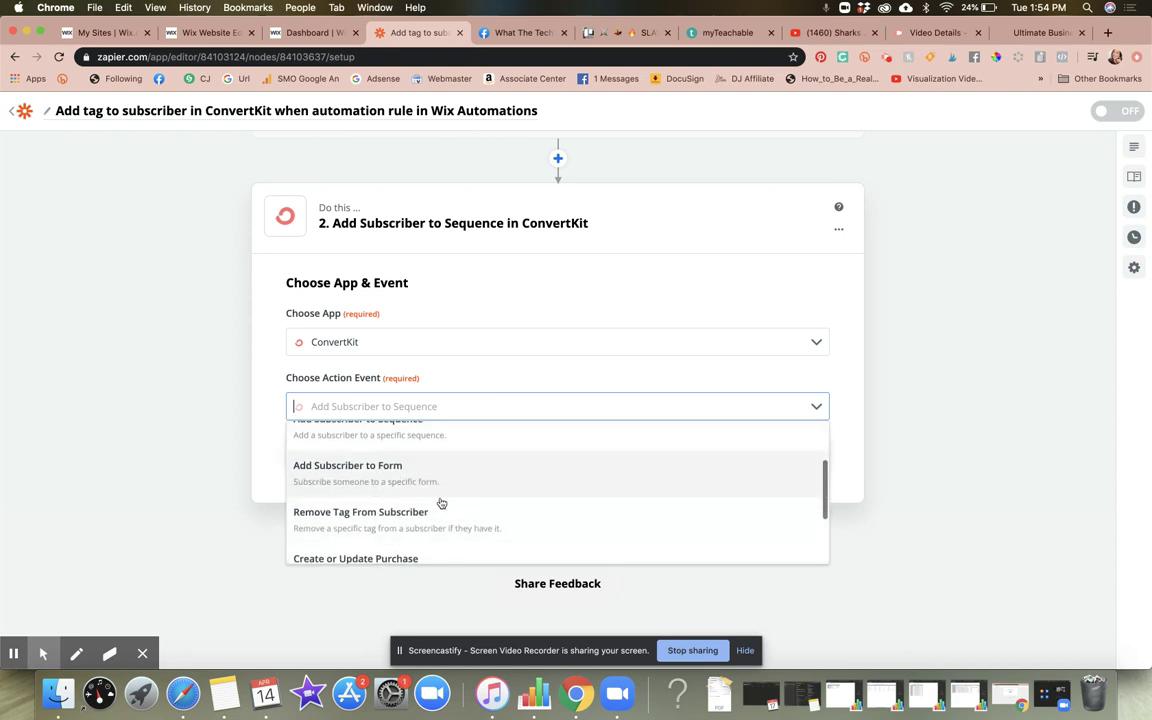
scroll(441, 503, down, 4)
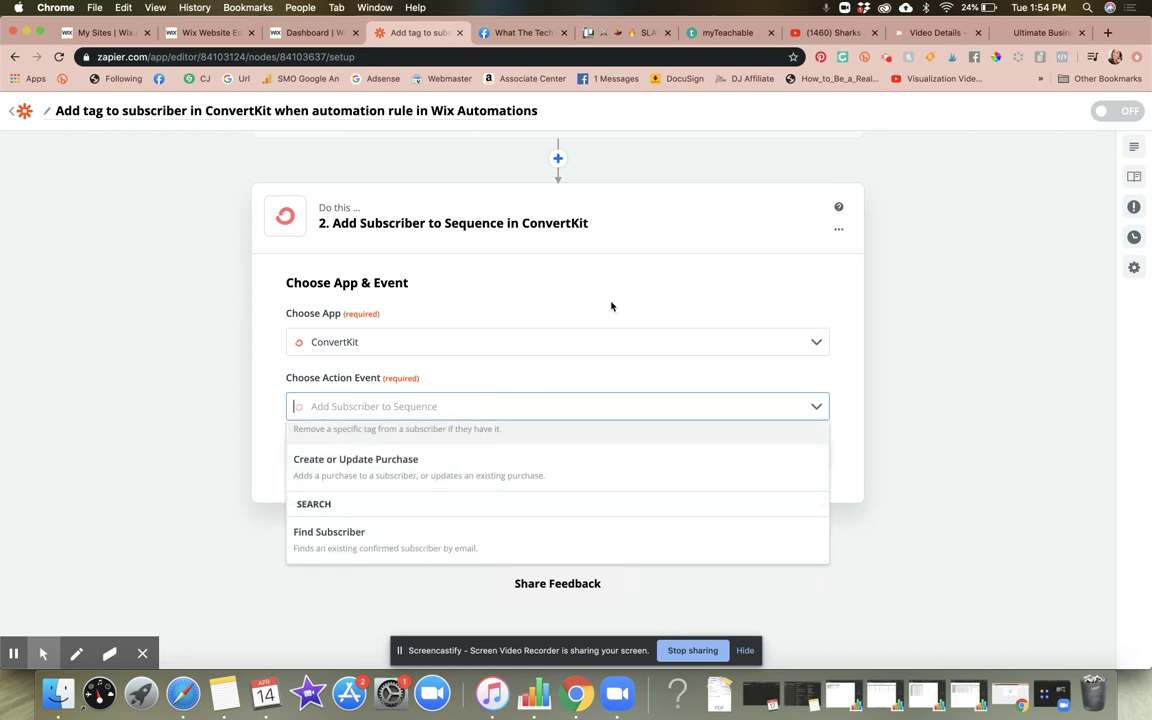
click(611, 306)
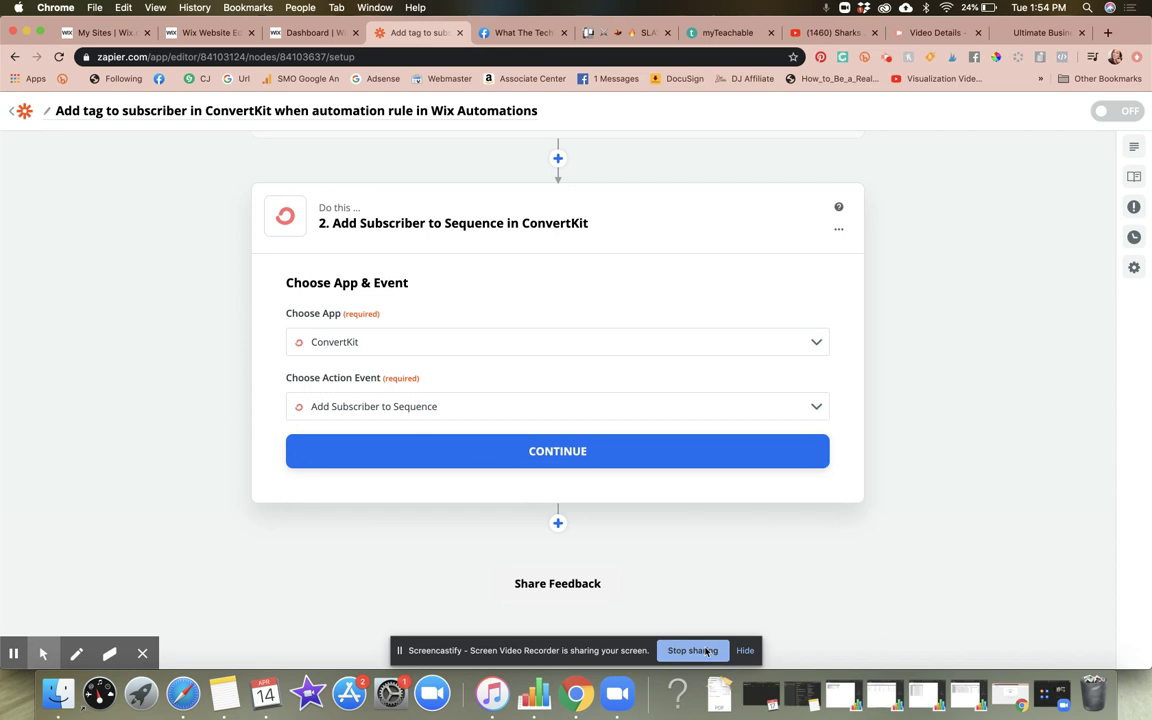
scroll(640, 240, up, 2)
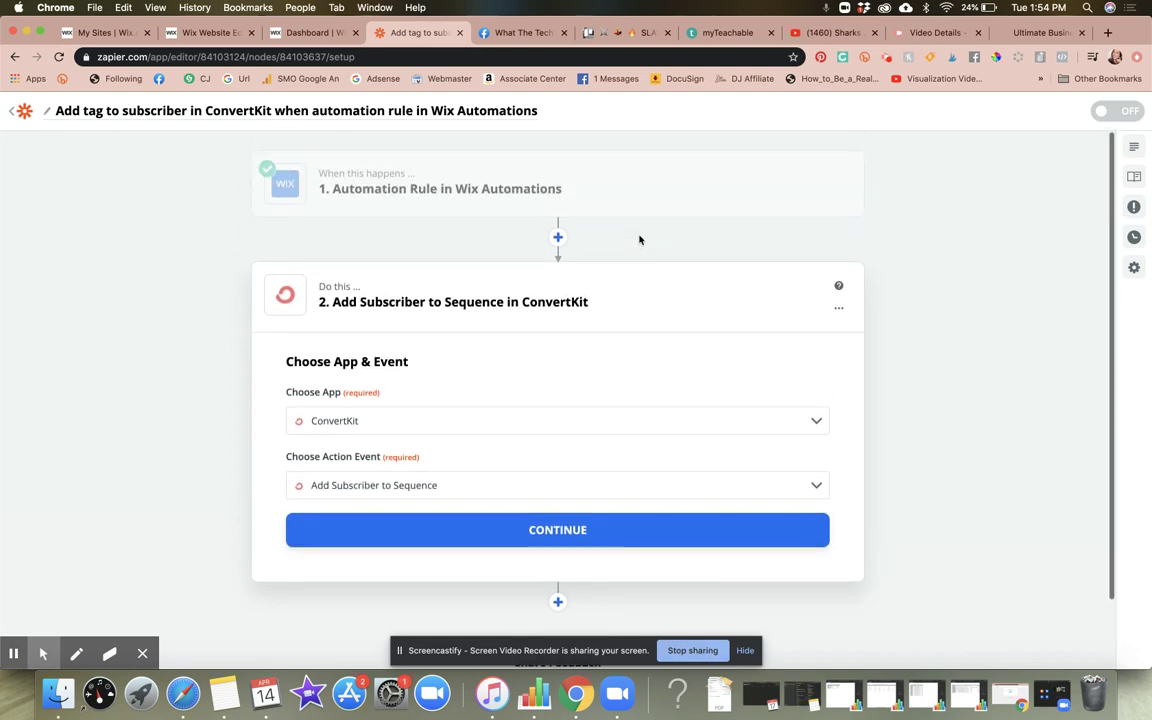
Switch to the Wix dashboard and open the Email Marketing page under Marketing & SEO.
click(192, 36)
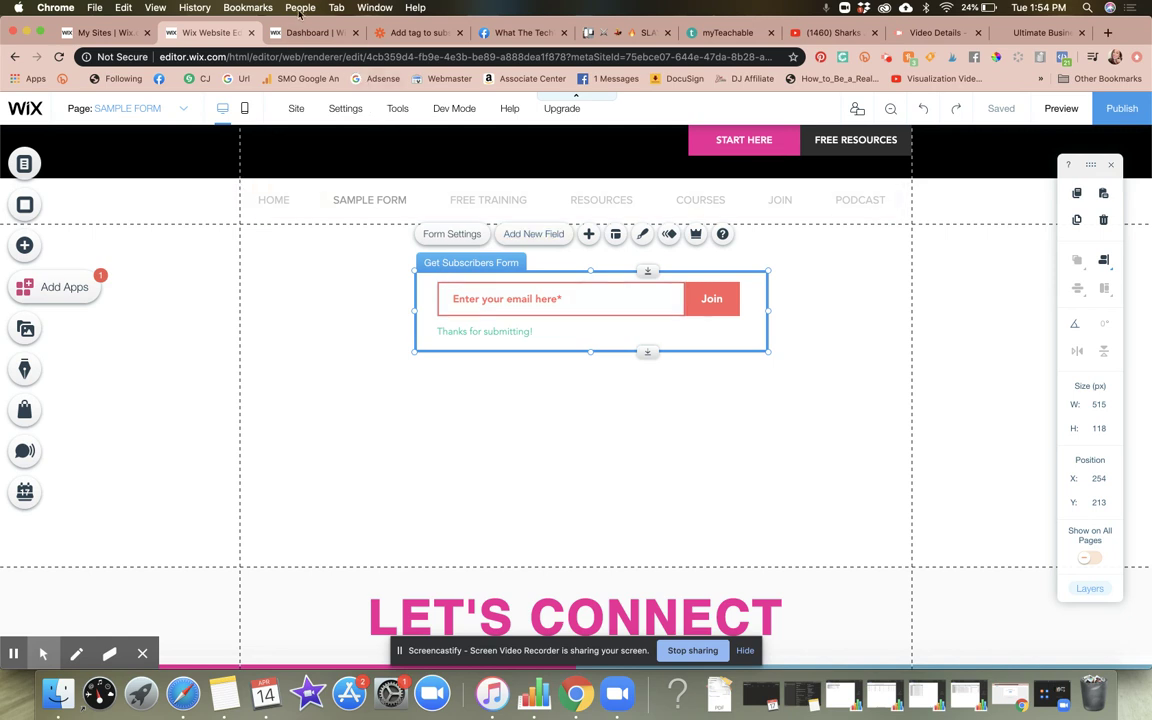
click(275, 32)
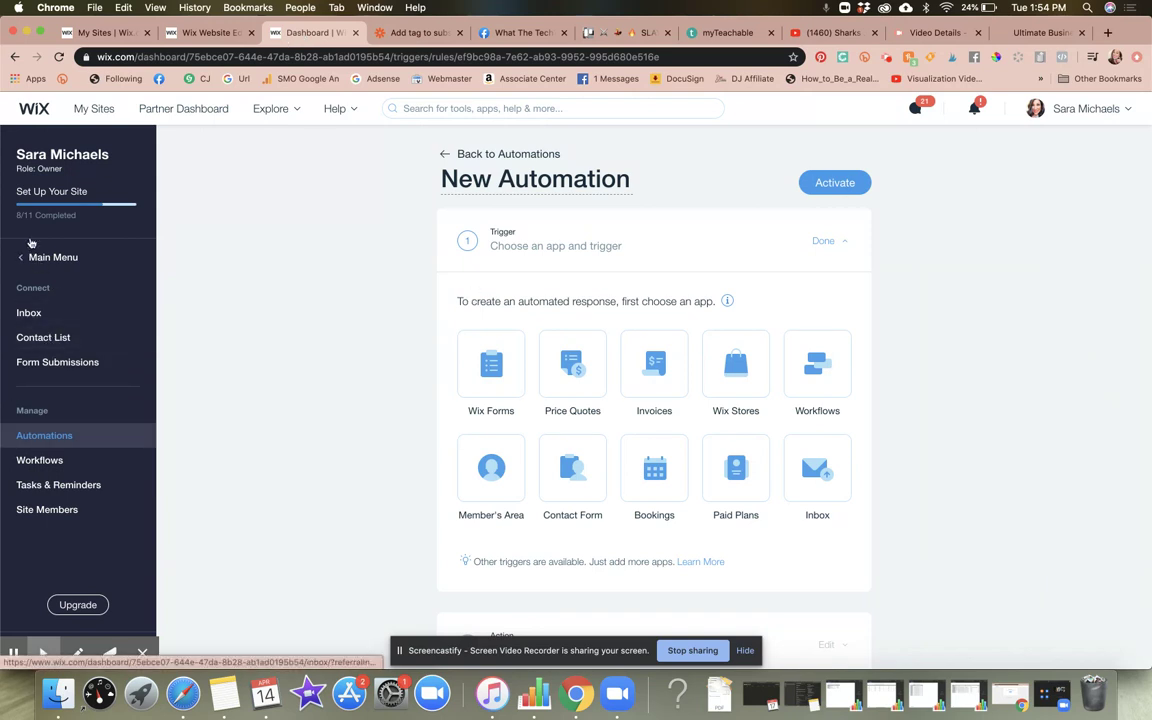
click(38, 257)
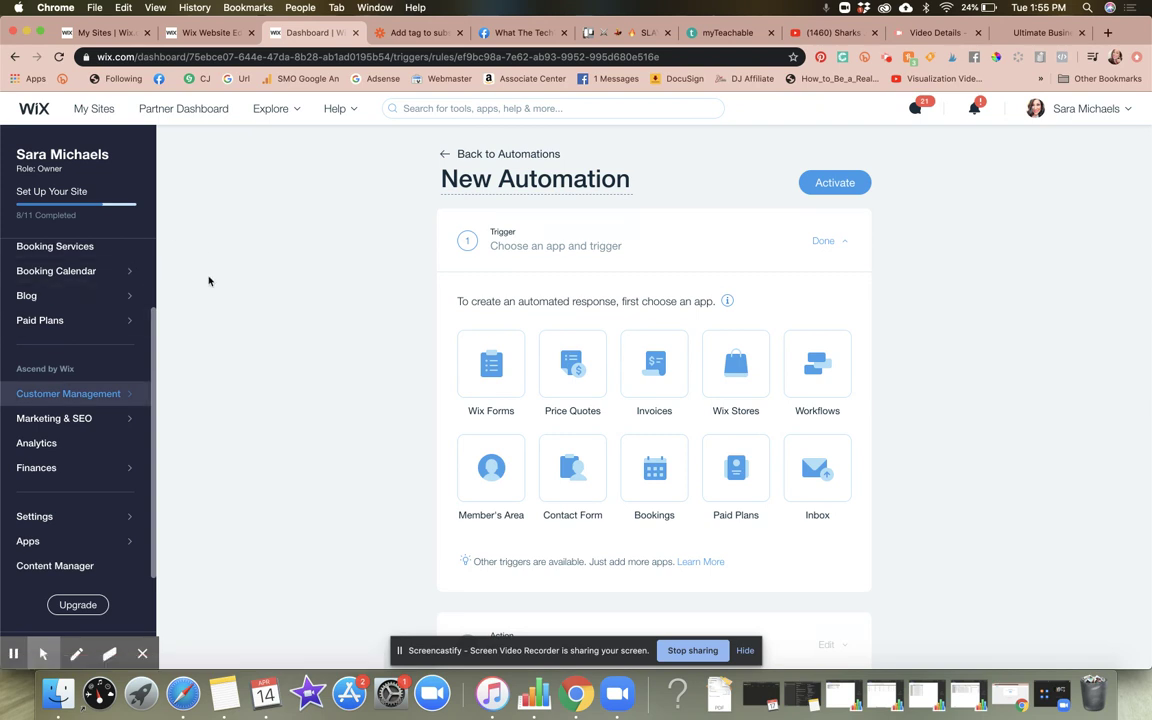
click(45, 418)
scroll(44, 420, down, 1)
click(43, 427)
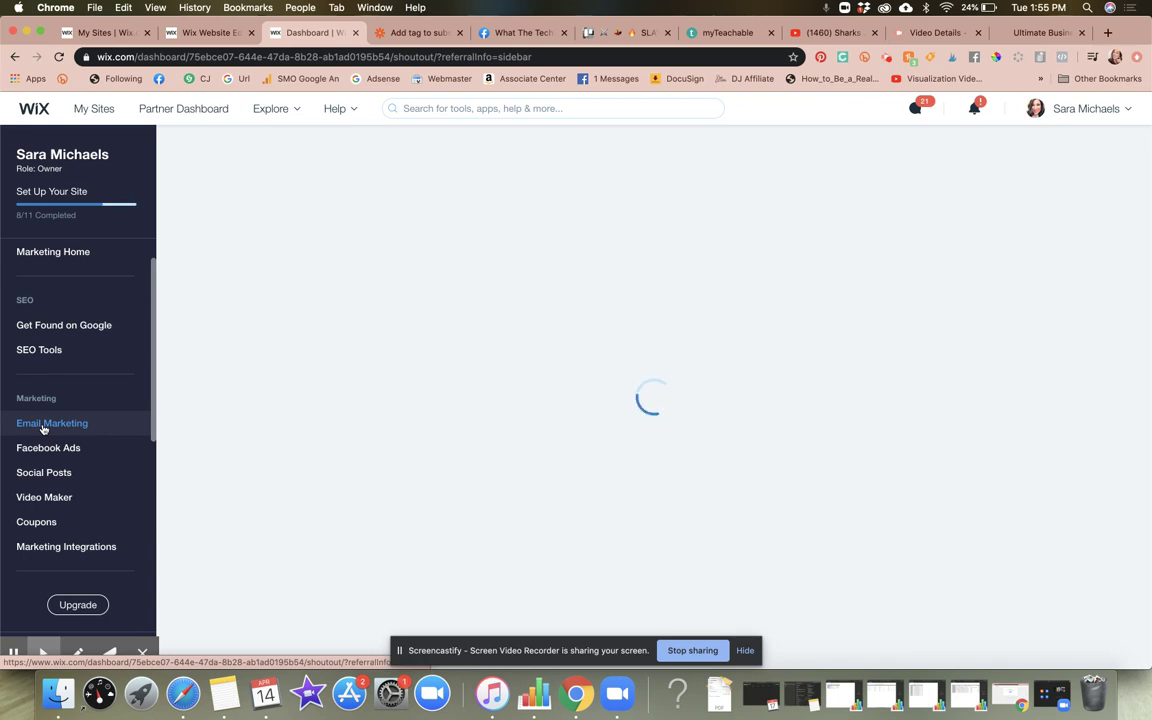
Go back to the Wix dashboard's main navigation and open the Automations page under Customer Management.
scroll(42, 428, up, 2)
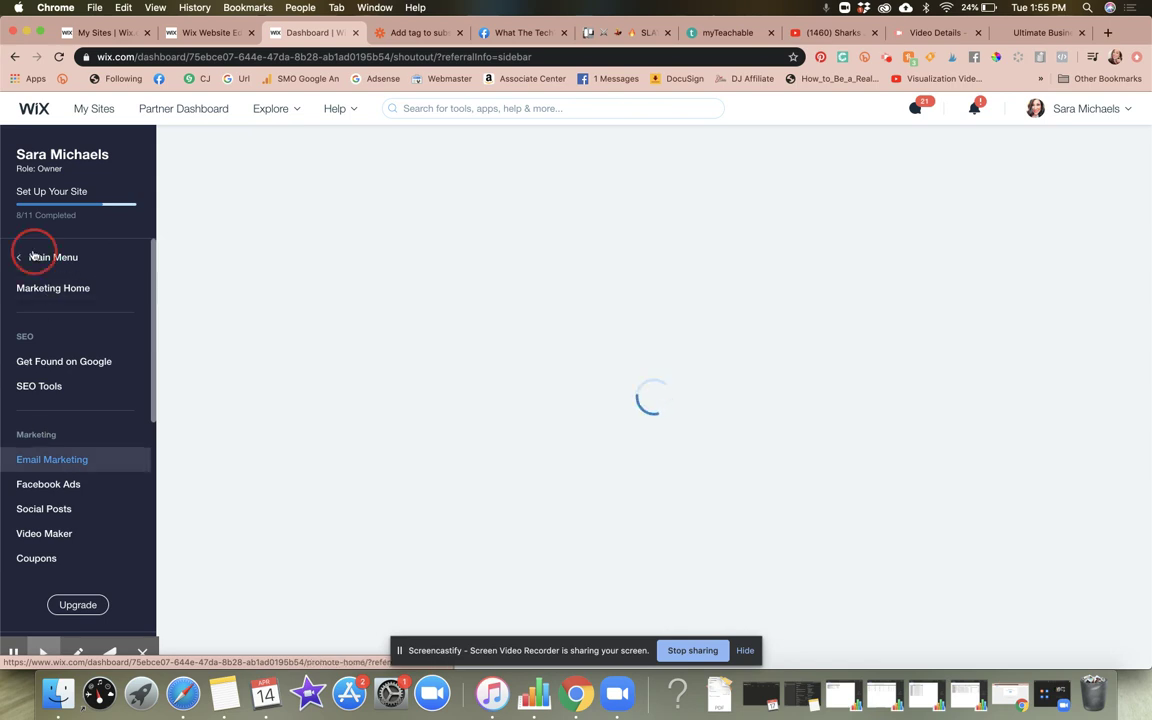
click(30, 255)
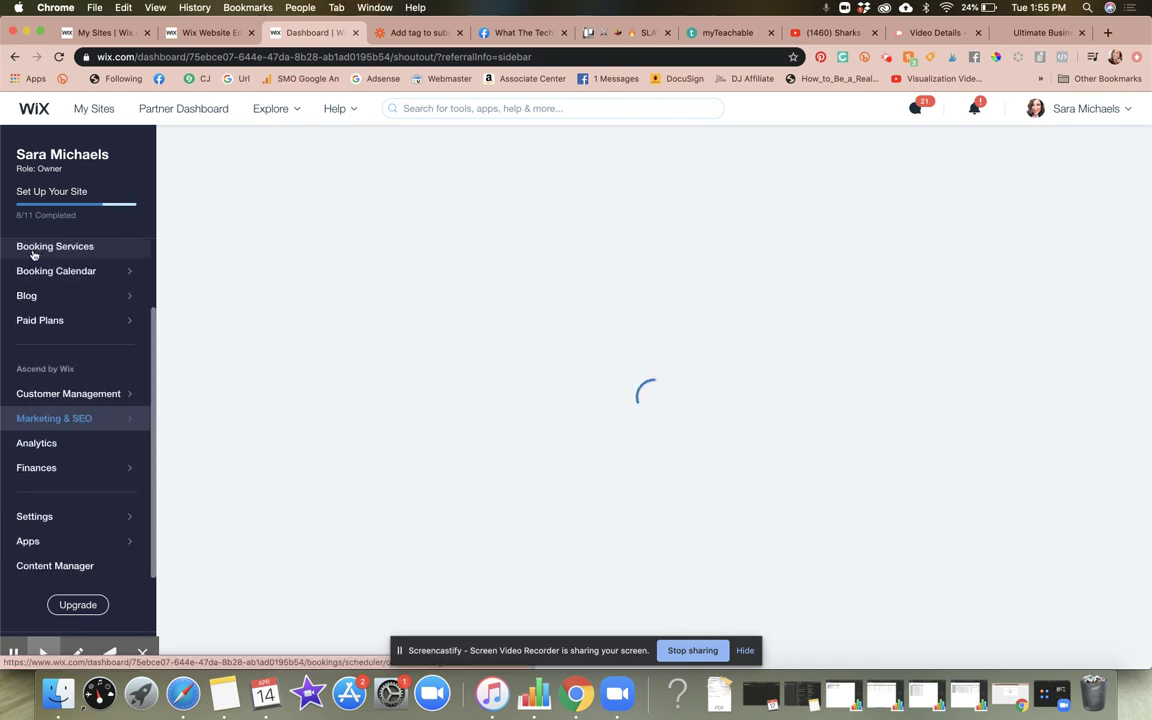
click(78, 398)
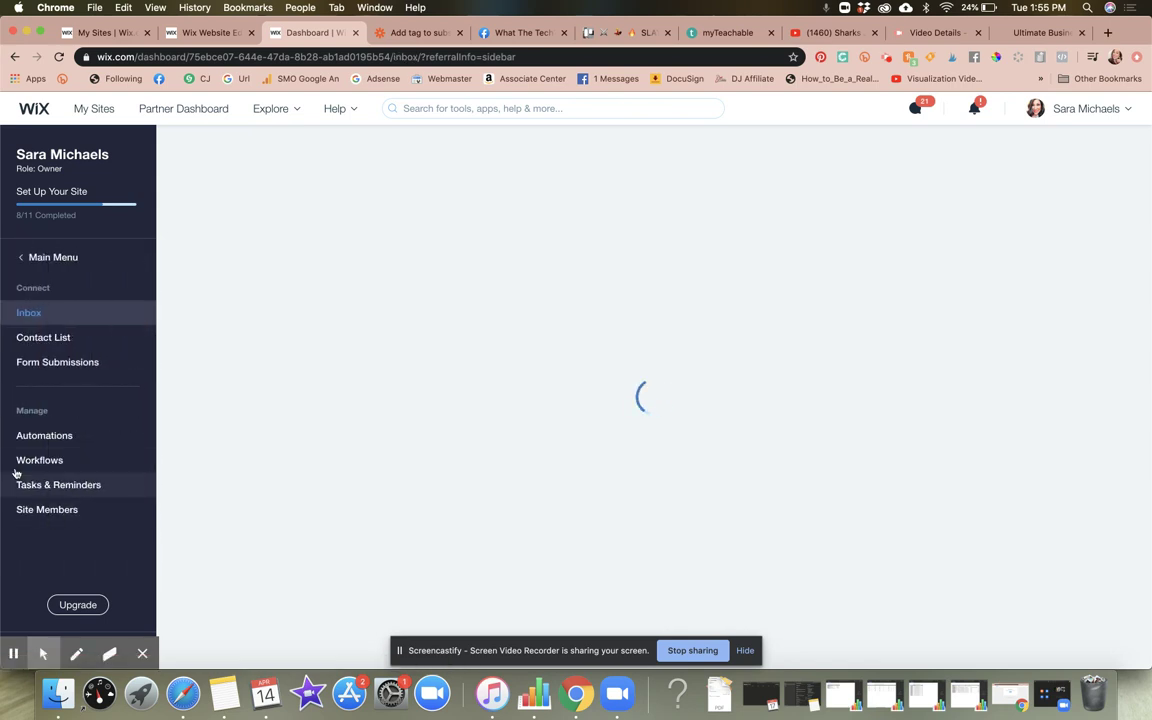
click(32, 257)
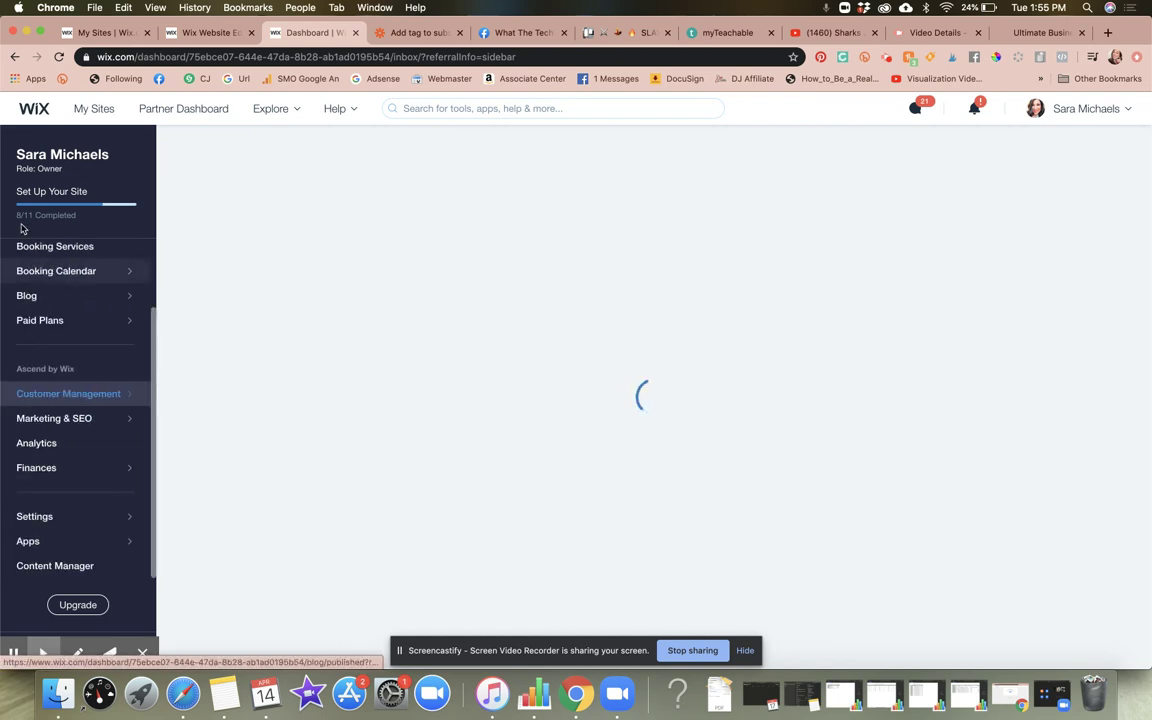
click(118, 394)
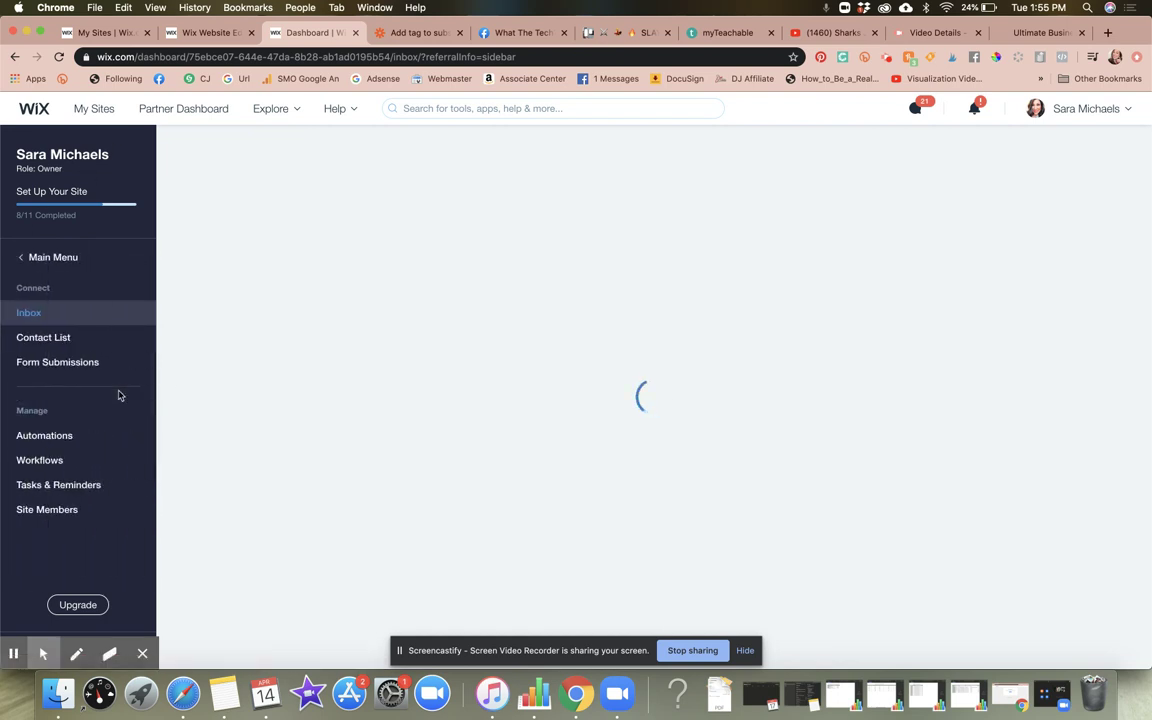
click(56, 438)
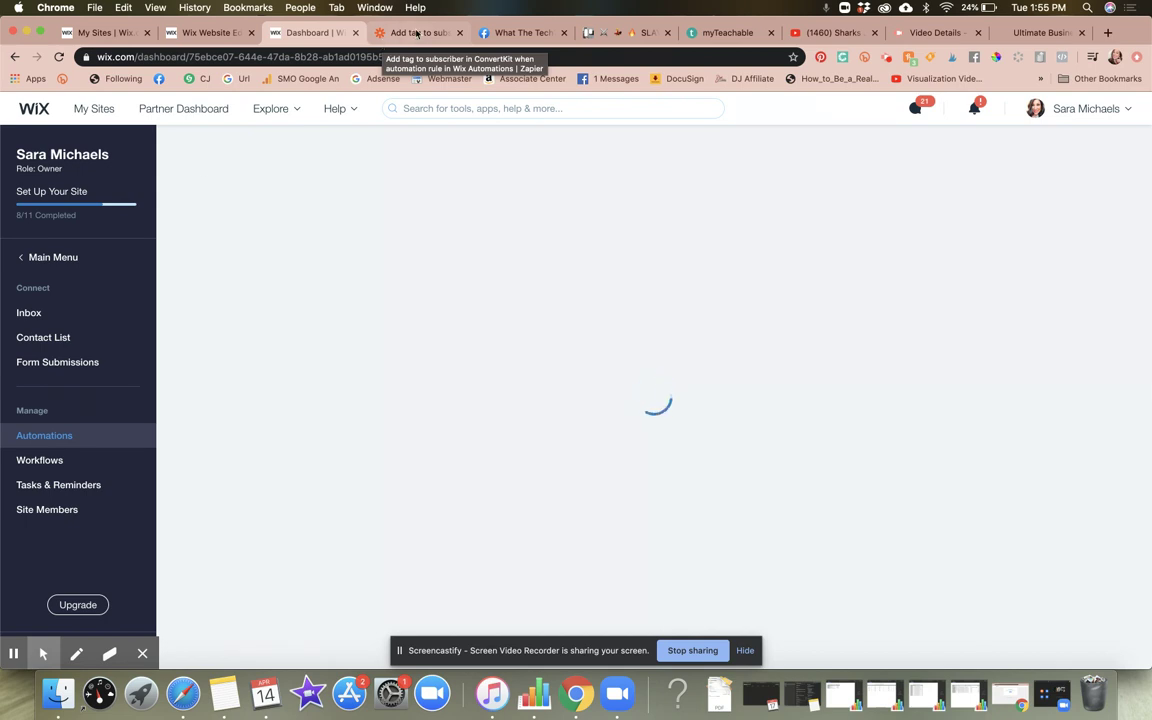
click(50, 440)
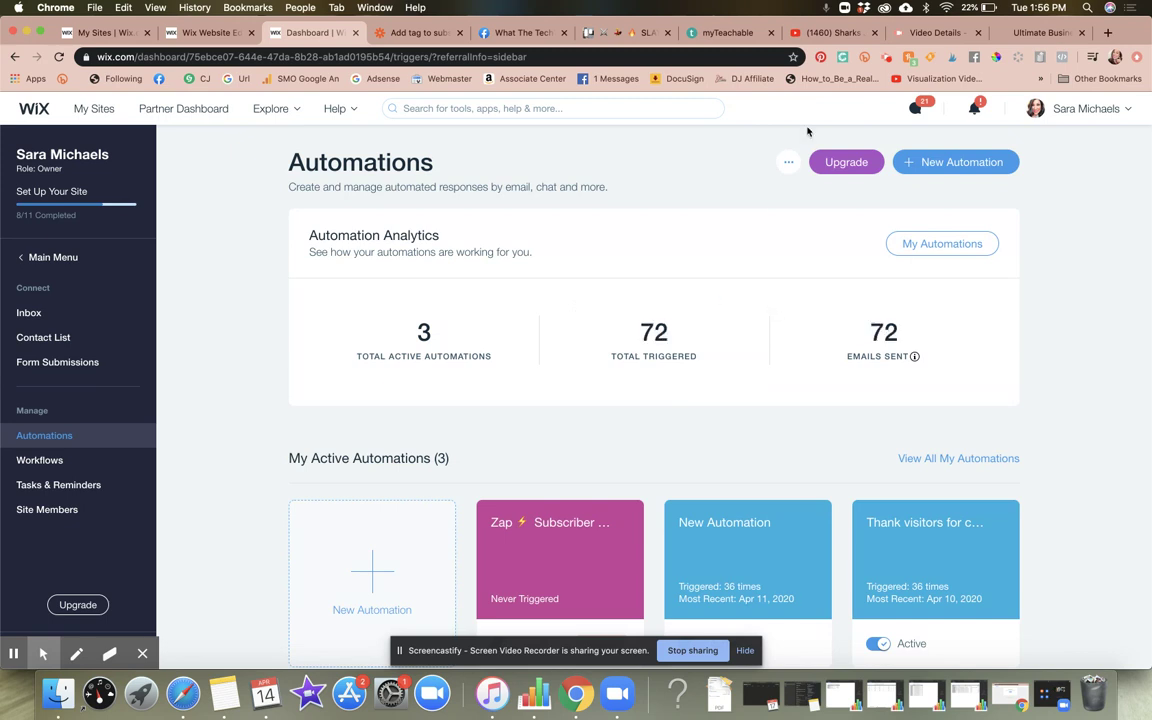
Create a new Wix automation and name it Subscriber Form Email 1.
click(949, 168)
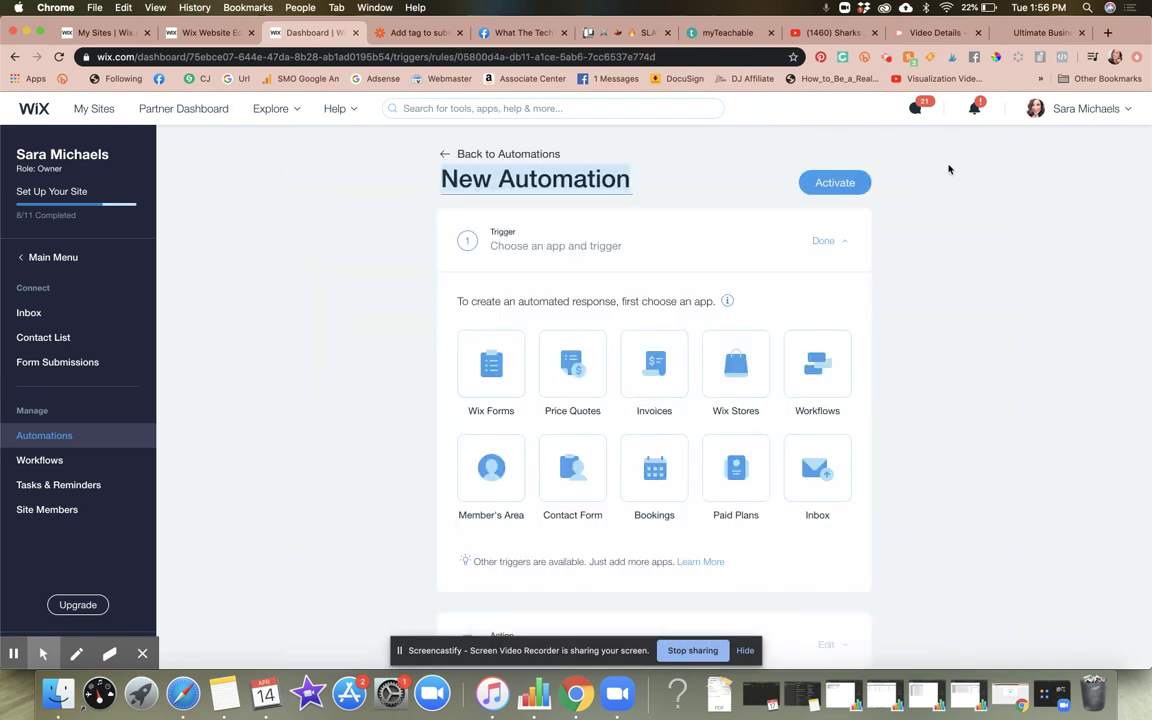
text(Email 1)
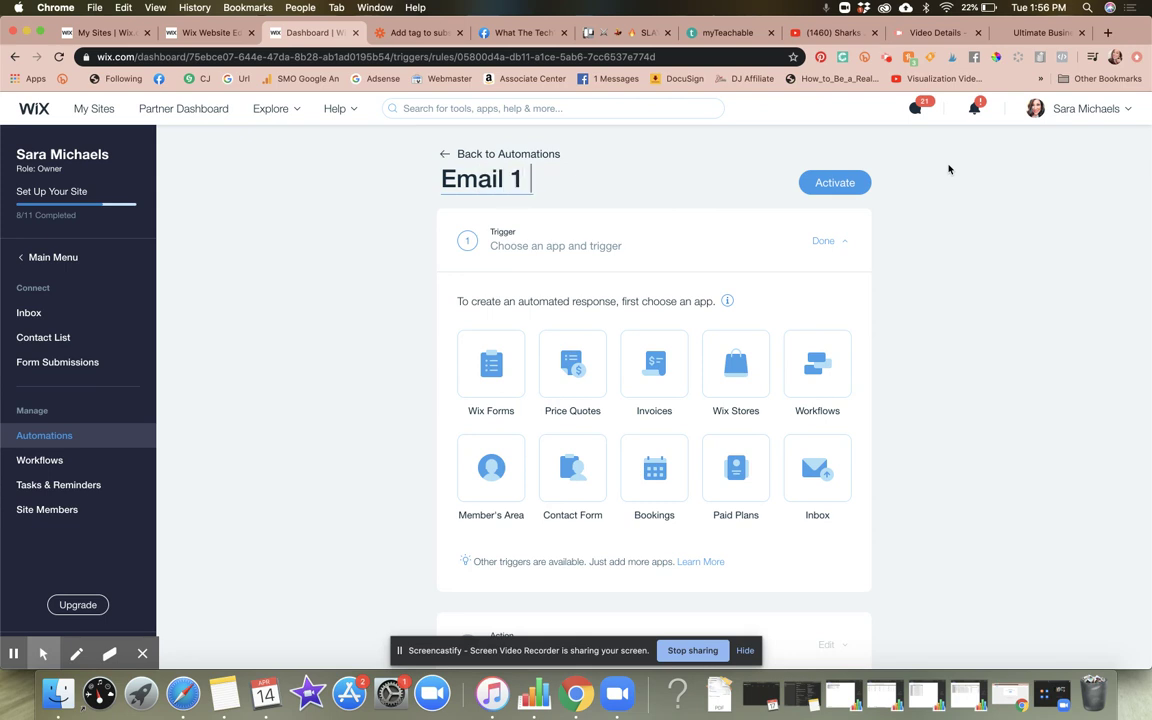
key(BackSpace)
key(BackSpace)
key(BackSpace)
key(BackSpace)
key(BackSpace)
key(BackSpace)
key(BackSpace)
key(BackSpace)
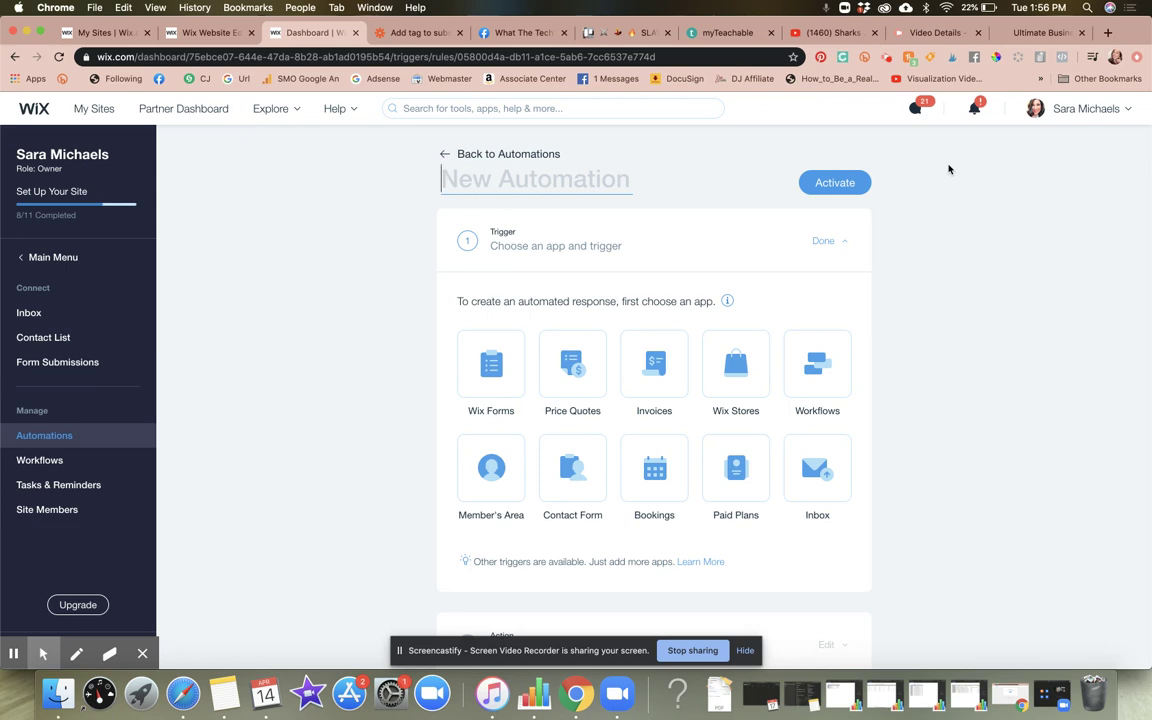
text(Subscriber Form Email 1)
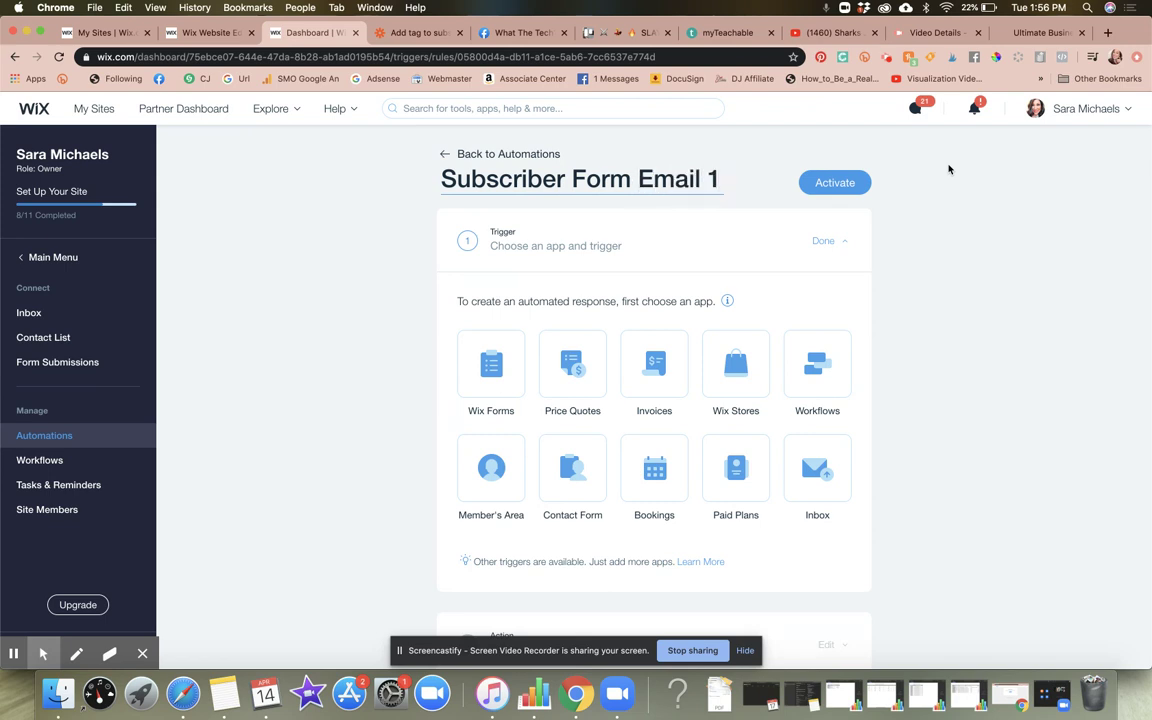
click(694, 242)
Choose Contact Form as the automation's trigger app, with the trigger Visitor submits contact form.
scroll(723, 278, down, 1)
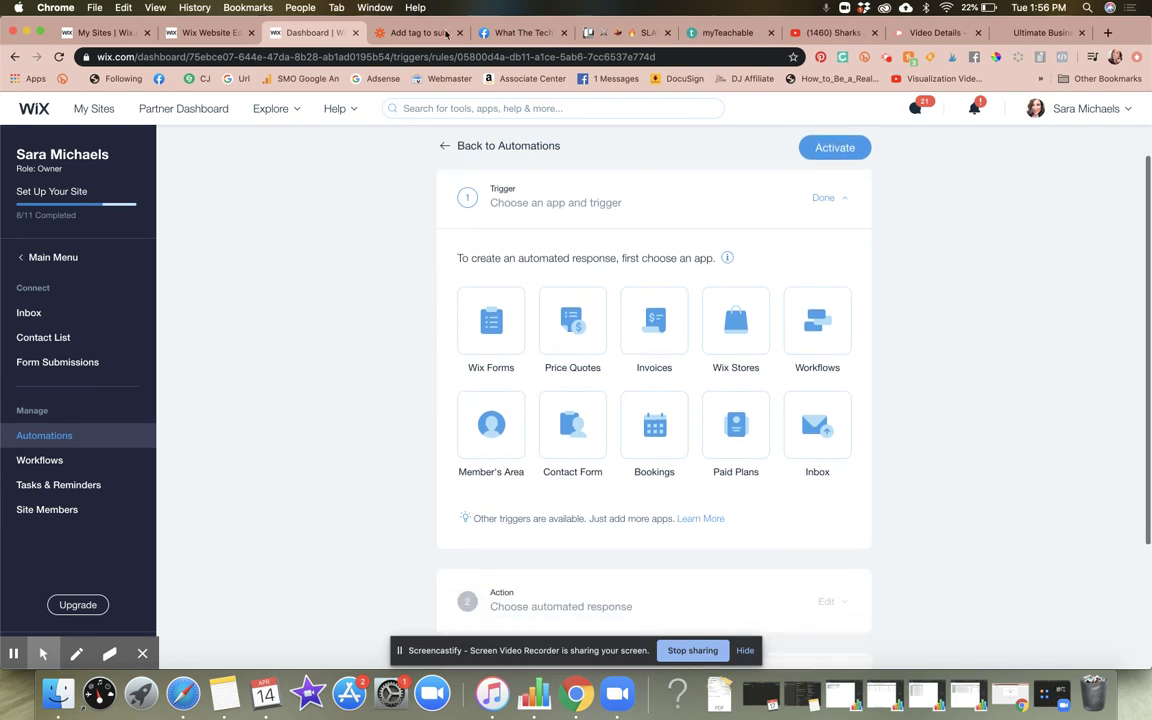
scroll(753, 290, down, 1)
click(569, 399)
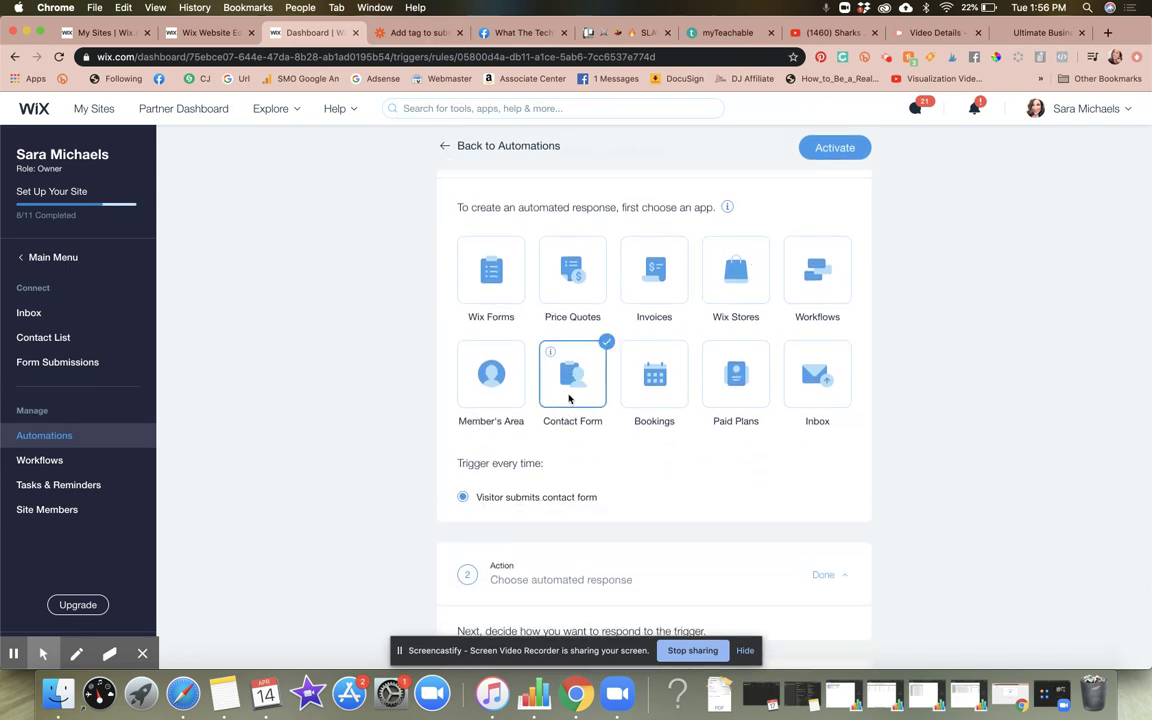
Choose Send email to visitors as the automation's response to the trigger.
scroll(546, 492, down, 1)
scroll(548, 494, down, 5)
click(481, 452)
scroll(546, 476, down, 5)
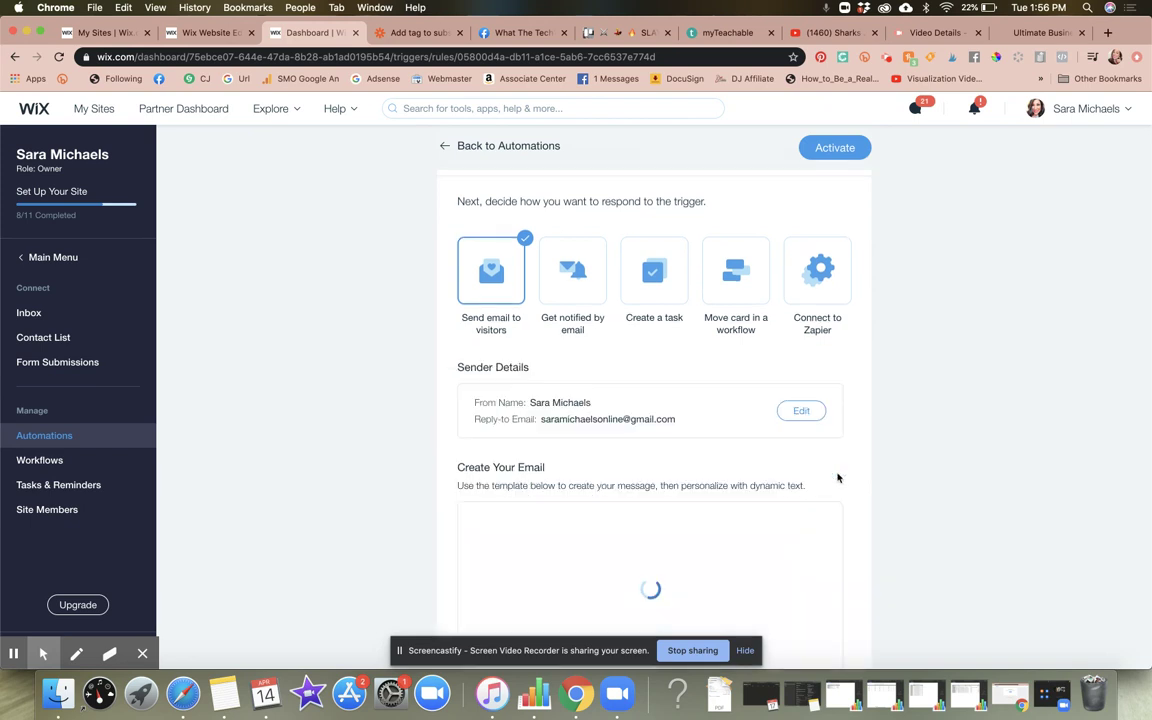
scroll(892, 498, down, 5)
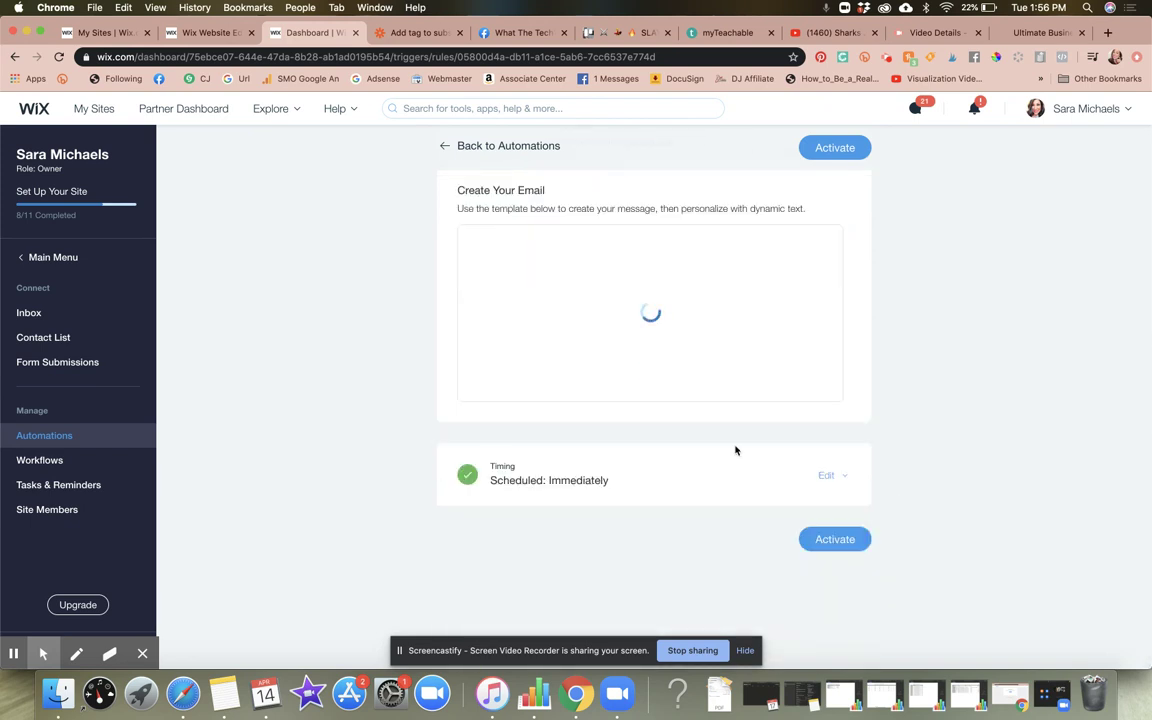
Set the email action's timing to a custom time of 4 days after the trigger.
scroll(726, 335, up, 5)
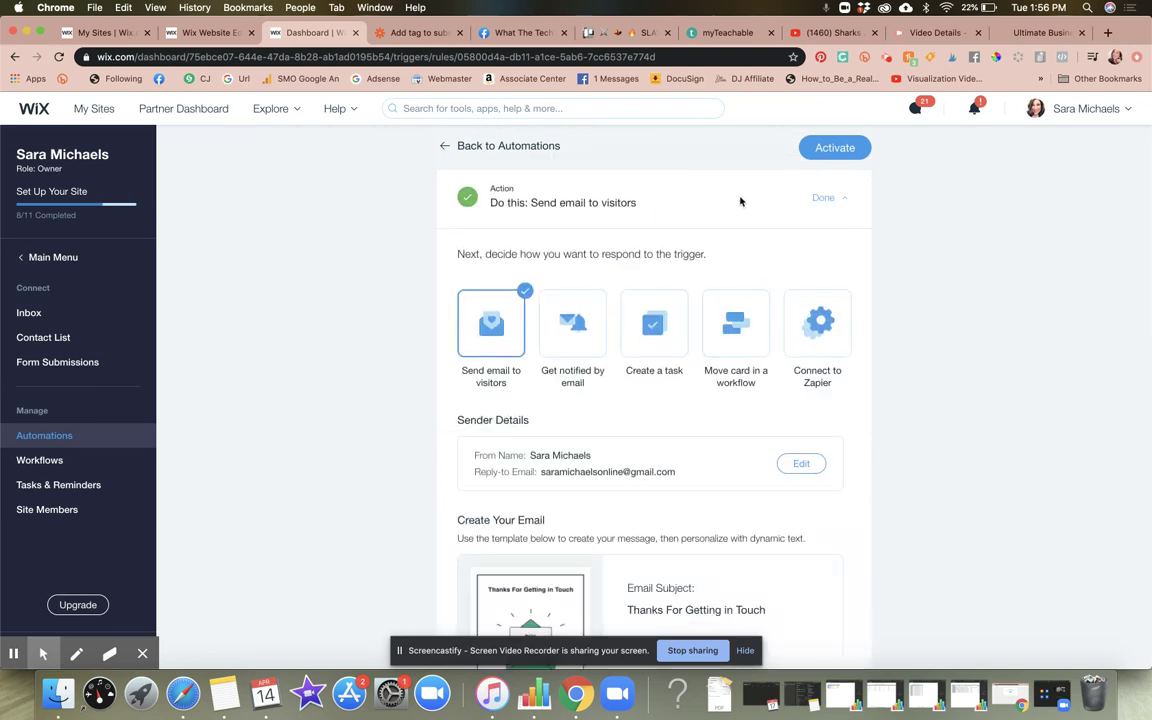
scroll(740, 200, up, 5)
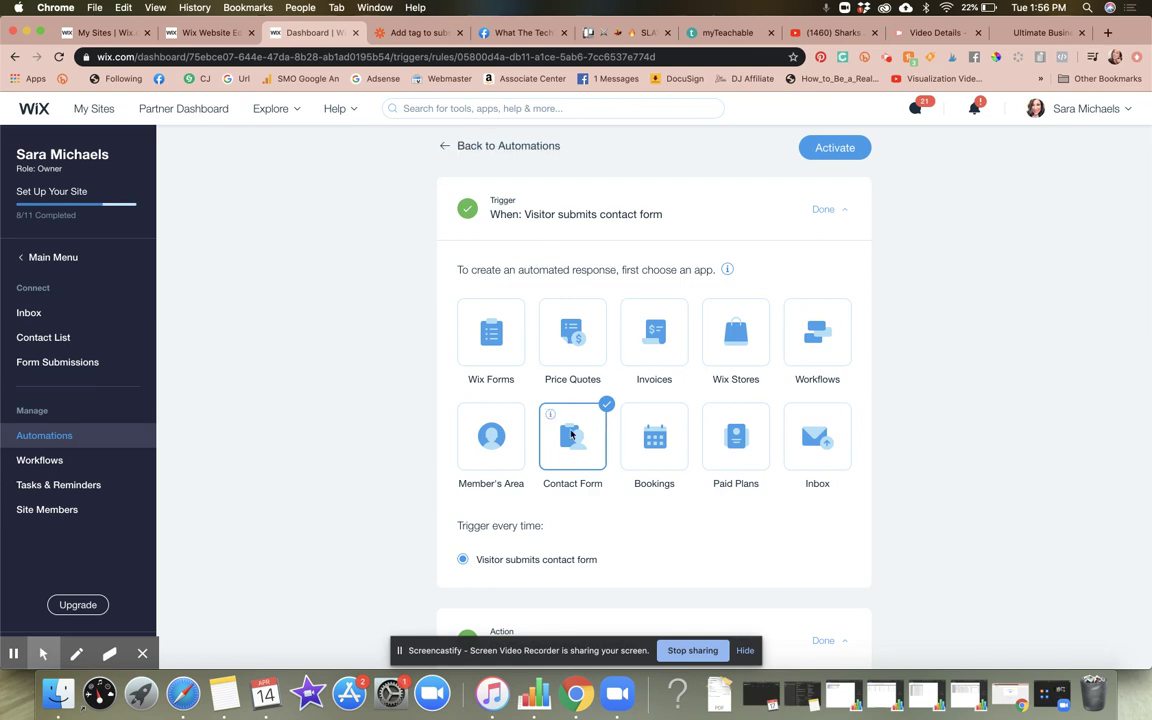
scroll(575, 457, down, 5)
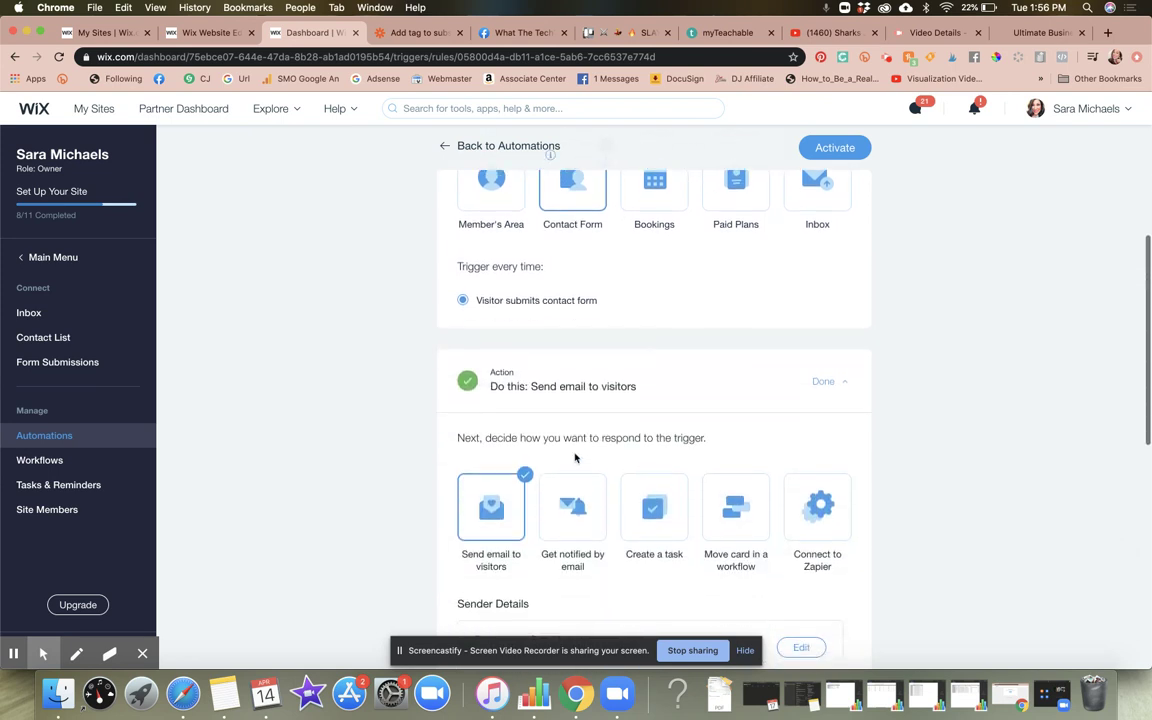
scroll(491, 454, down, 10)
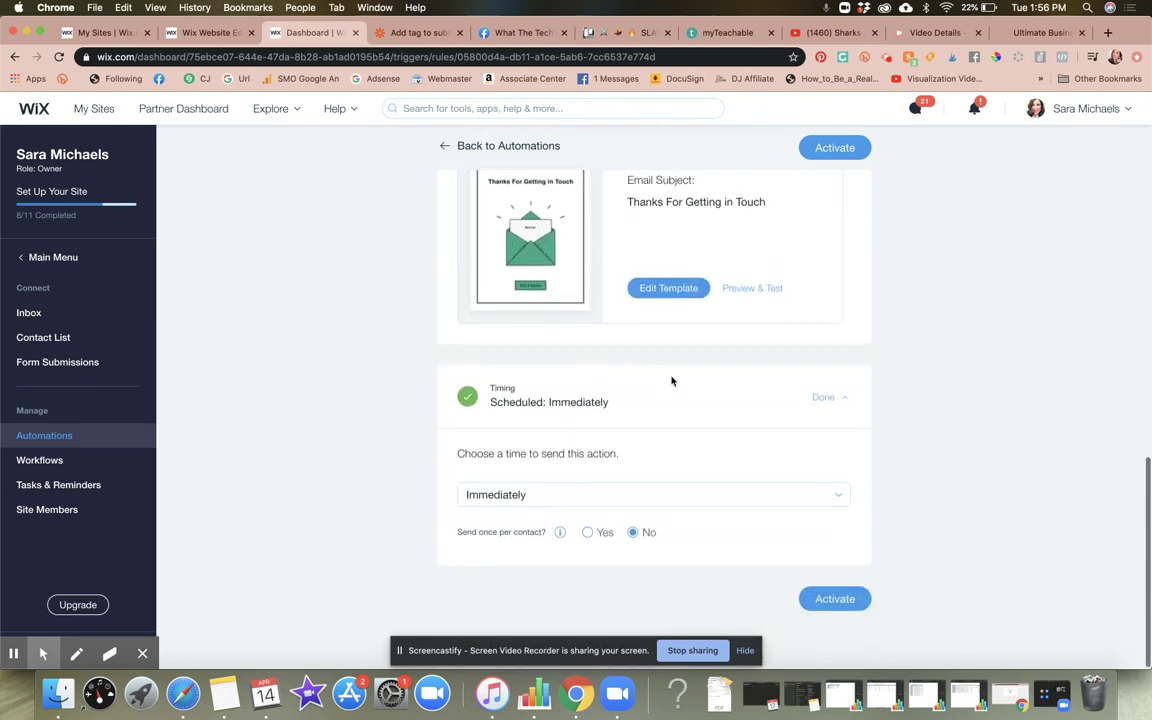
click(500, 499)
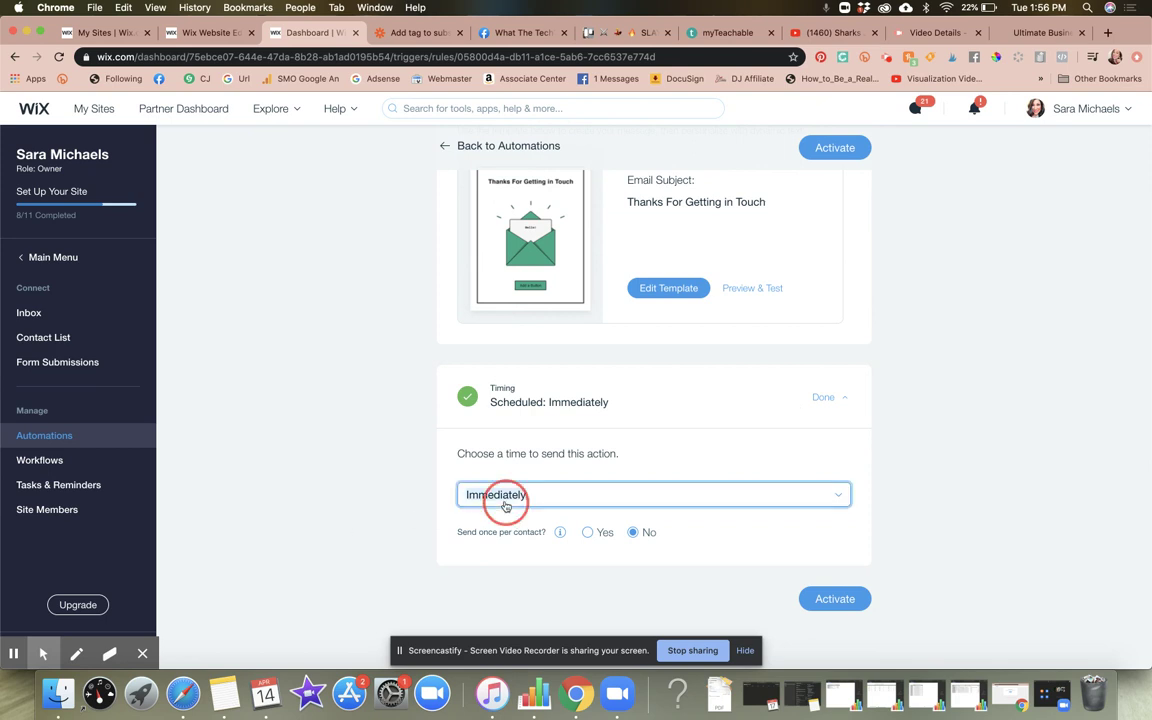
click(516, 543)
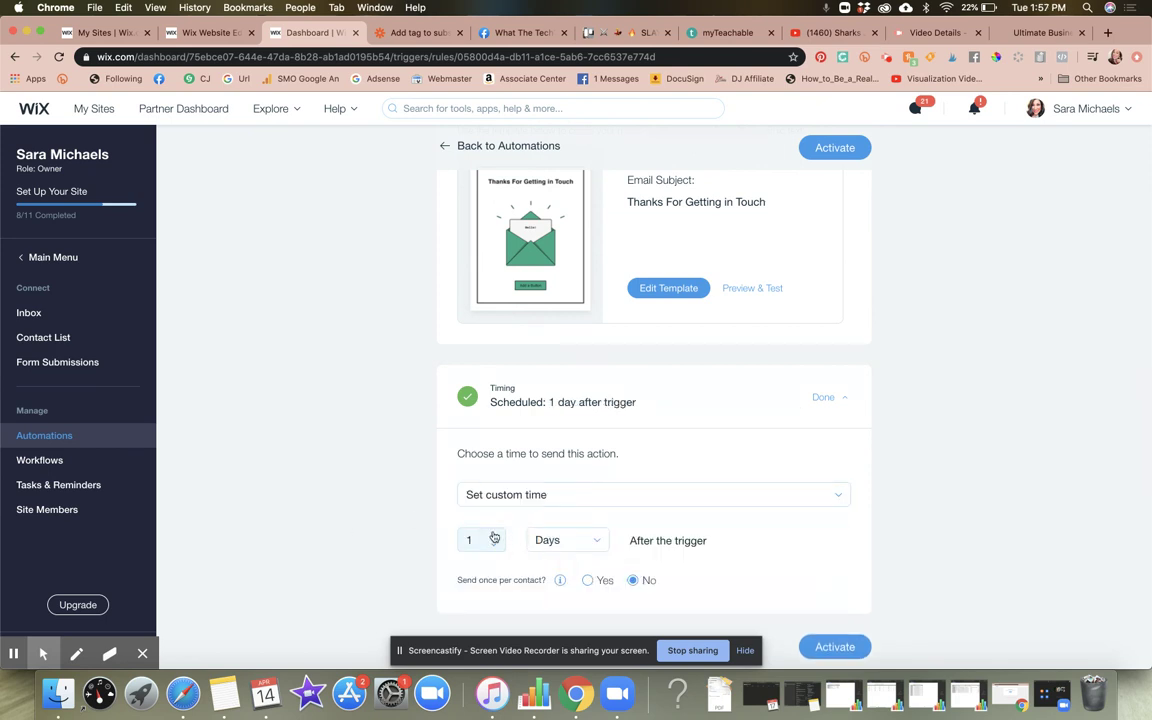
click(493, 534)
click(493, 534)
click(493, 534)
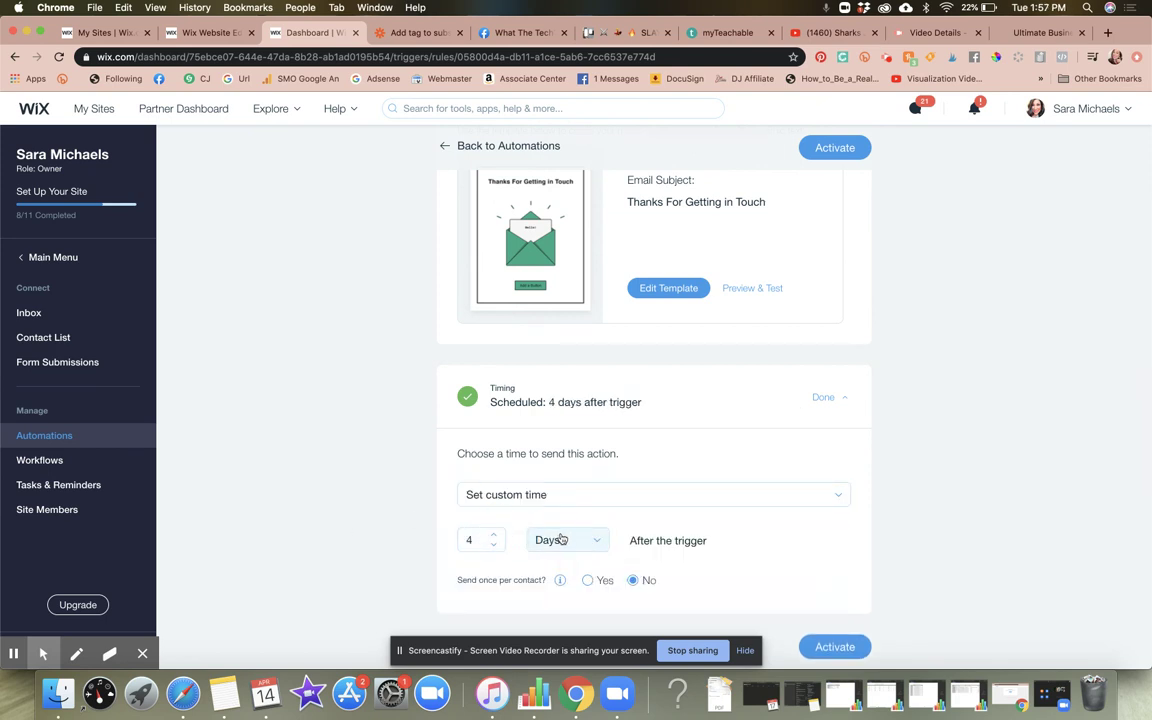
click(560, 540)
click(500, 546)
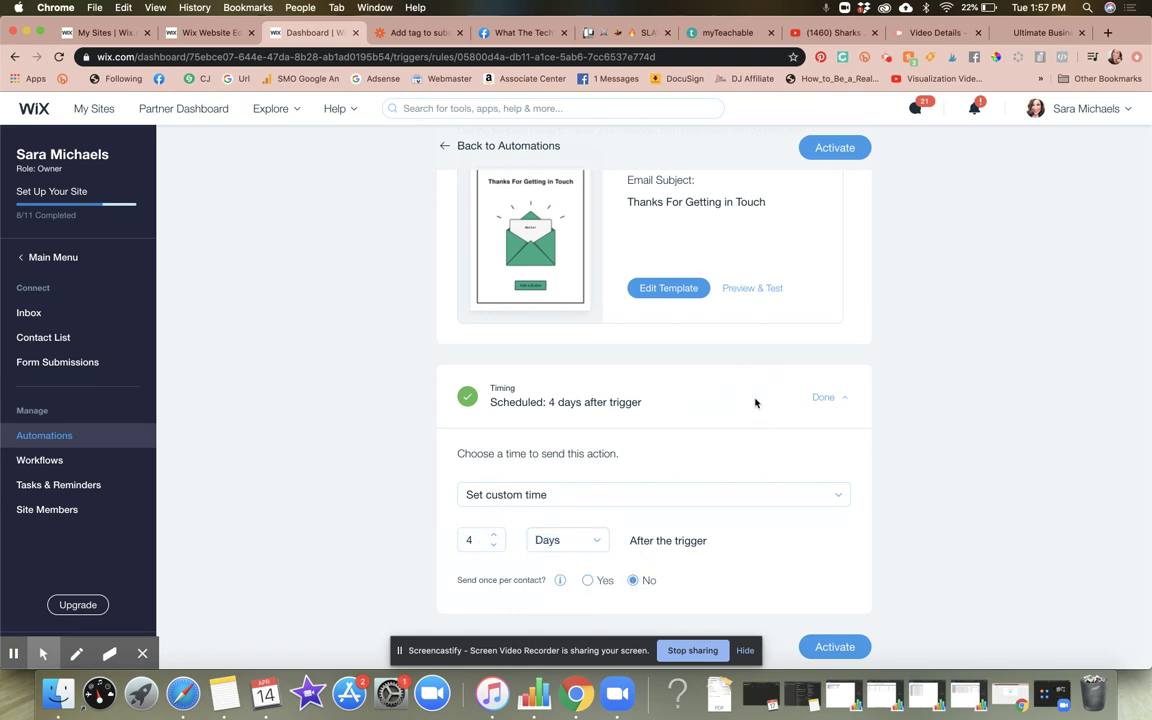
scroll(755, 403, down, 3)
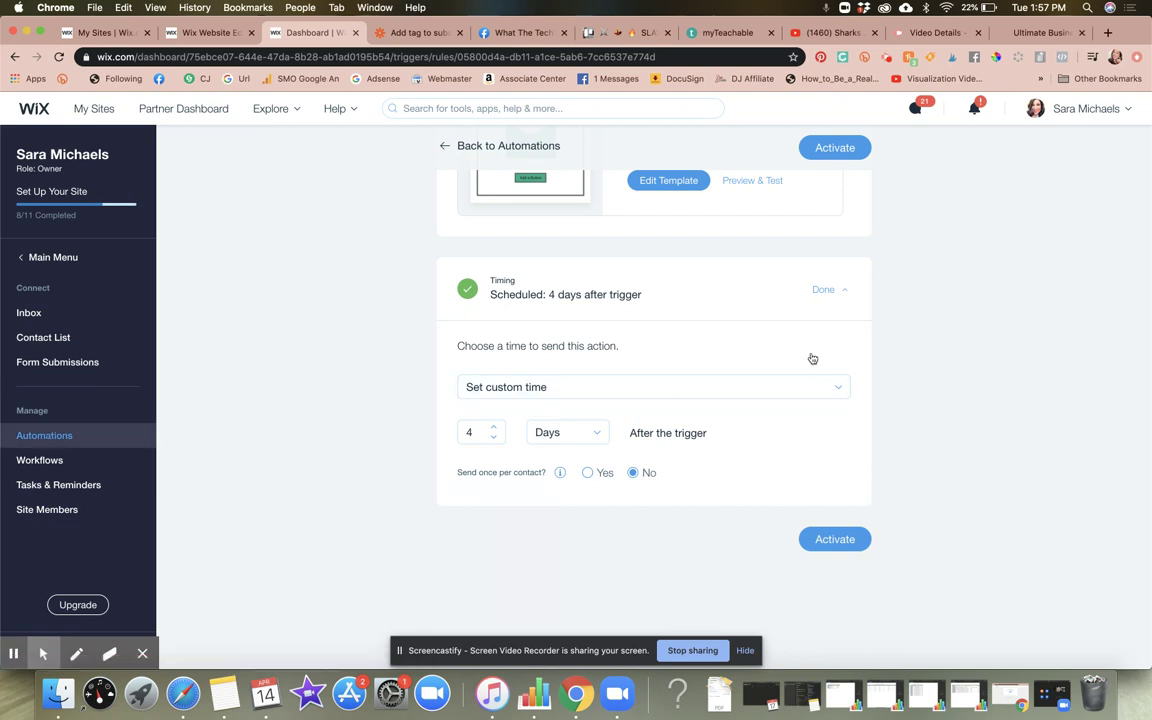
Change the automation's response to the contact form trigger to Connect to Zapier.
scroll(648, 359, up, 5)
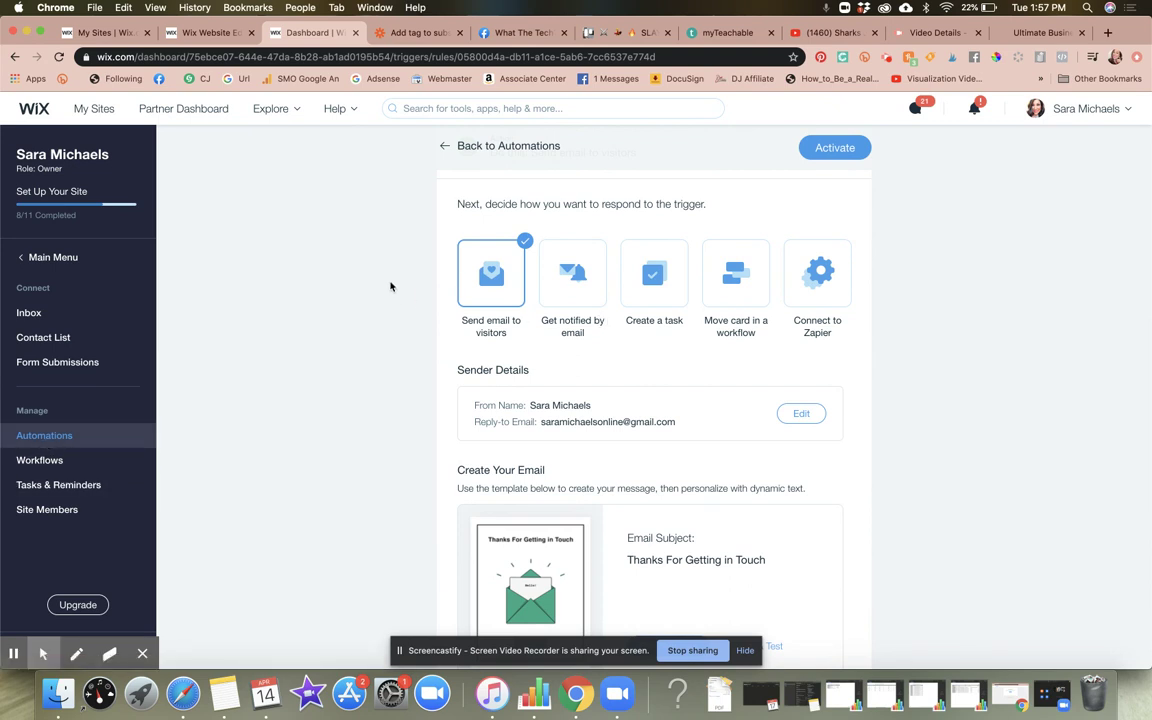
scroll(390, 287, up, 2)
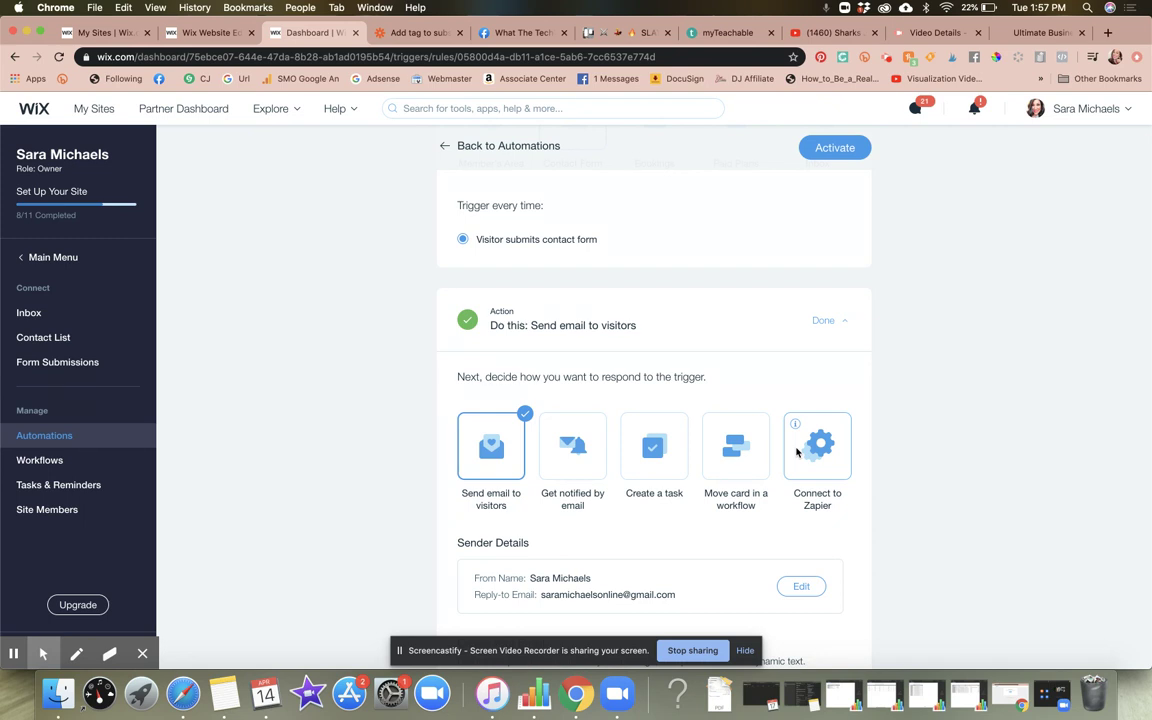
click(816, 500)
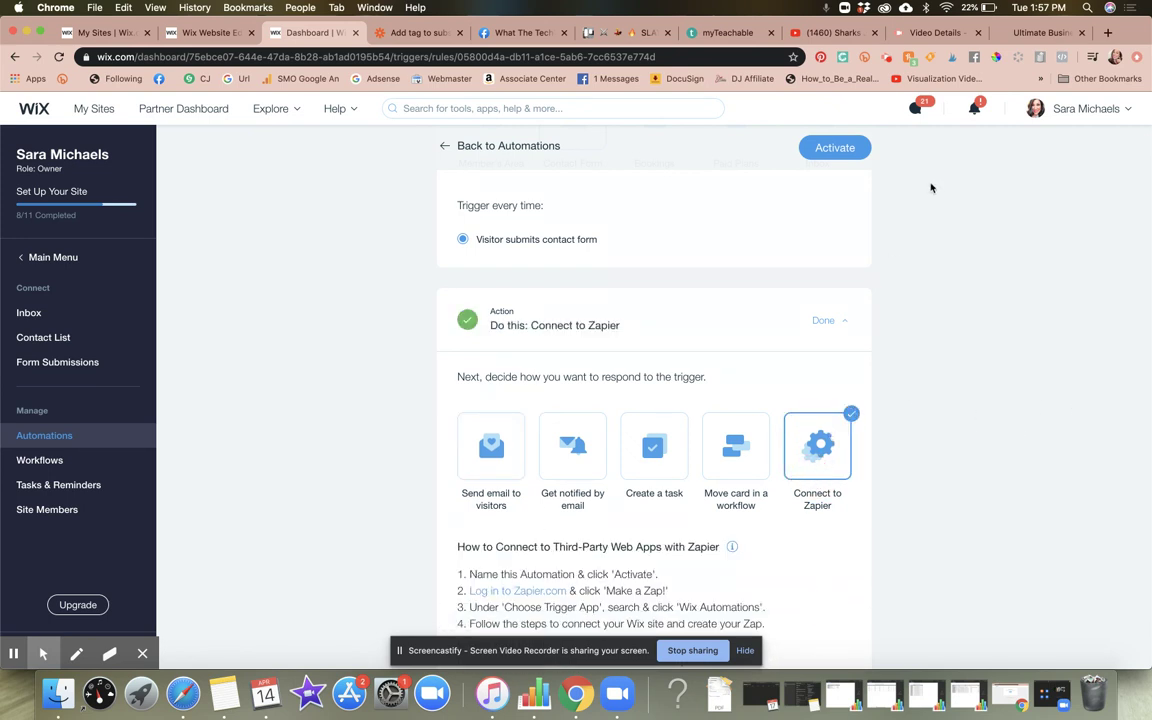
scroll(931, 188, up, 5)
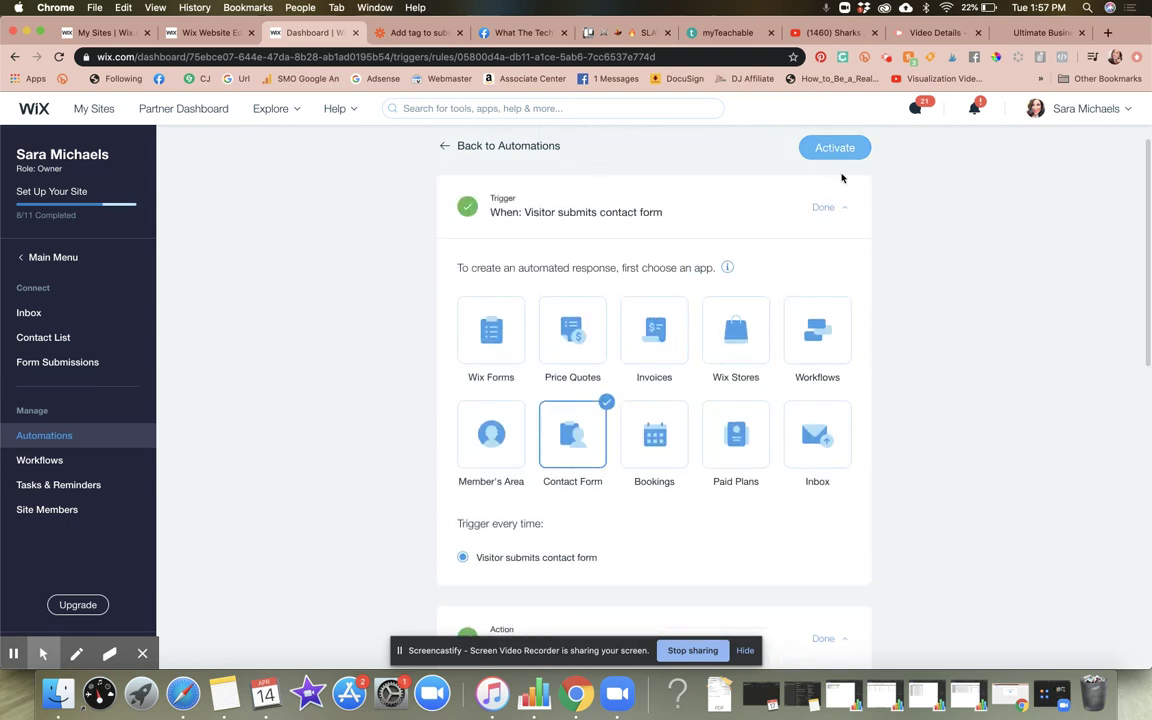
Switch to Zapier to review the Zap's Add Subscriber to Sequence action in ConvertKit, and return to the Wix automation to review its settings.
click(391, 36)
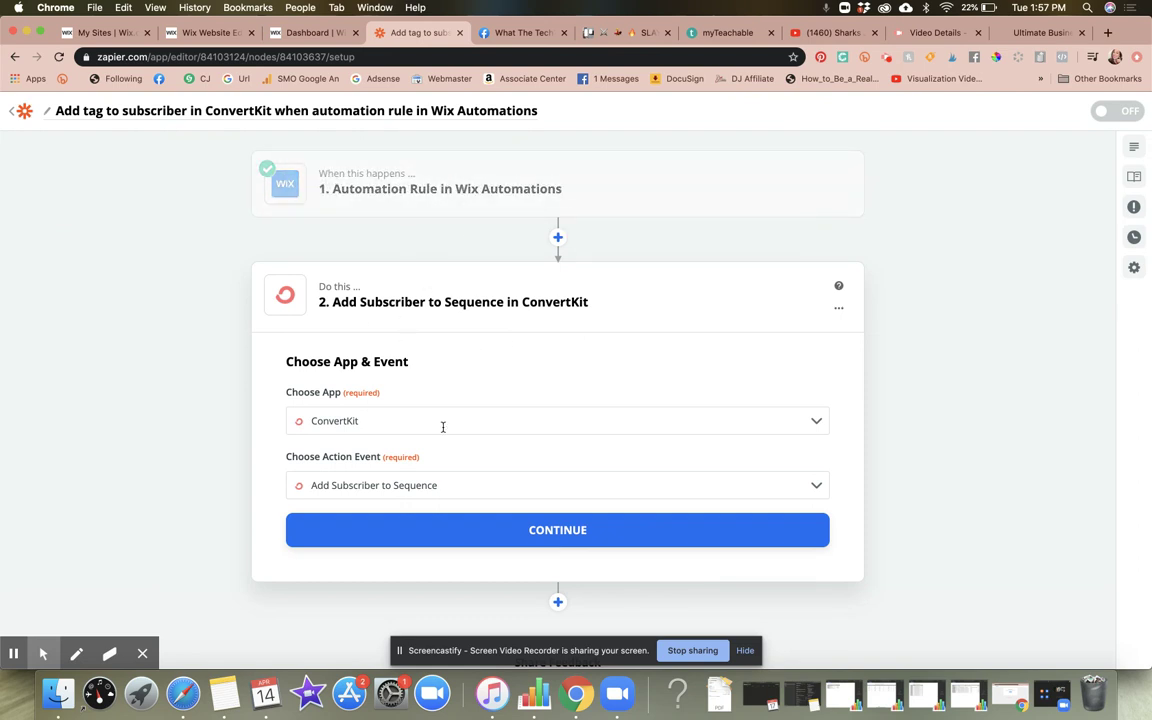
scroll(443, 427, down, 2)
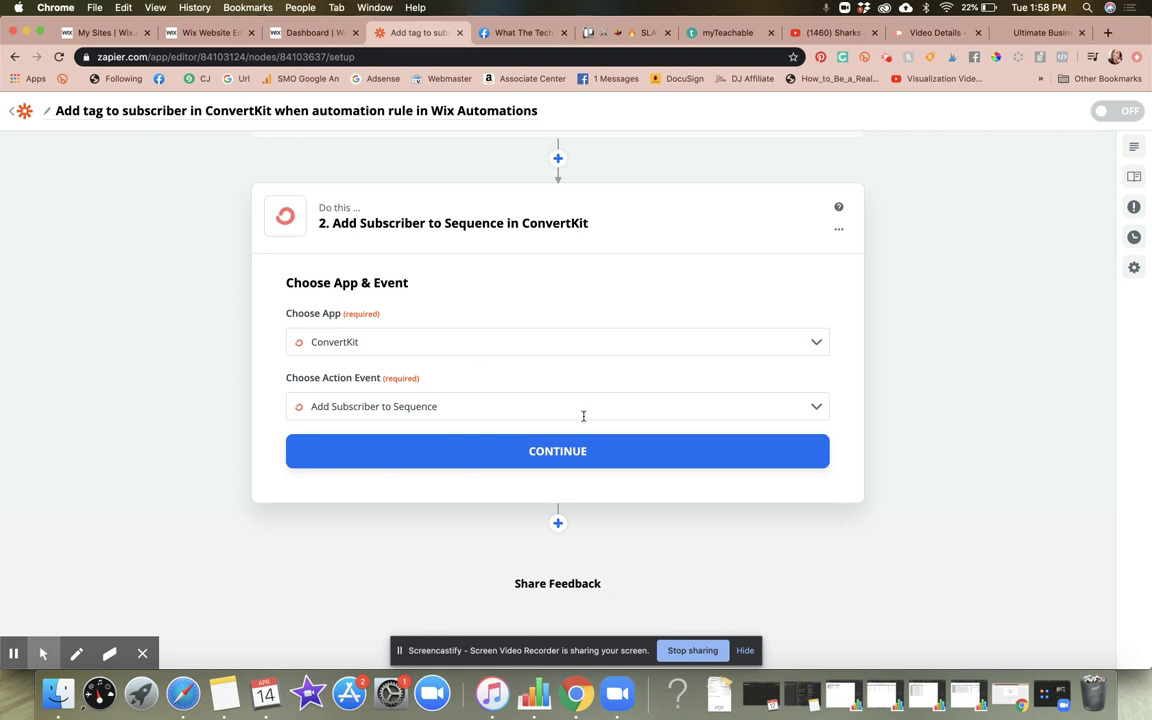
scroll(635, 337, up, 2)
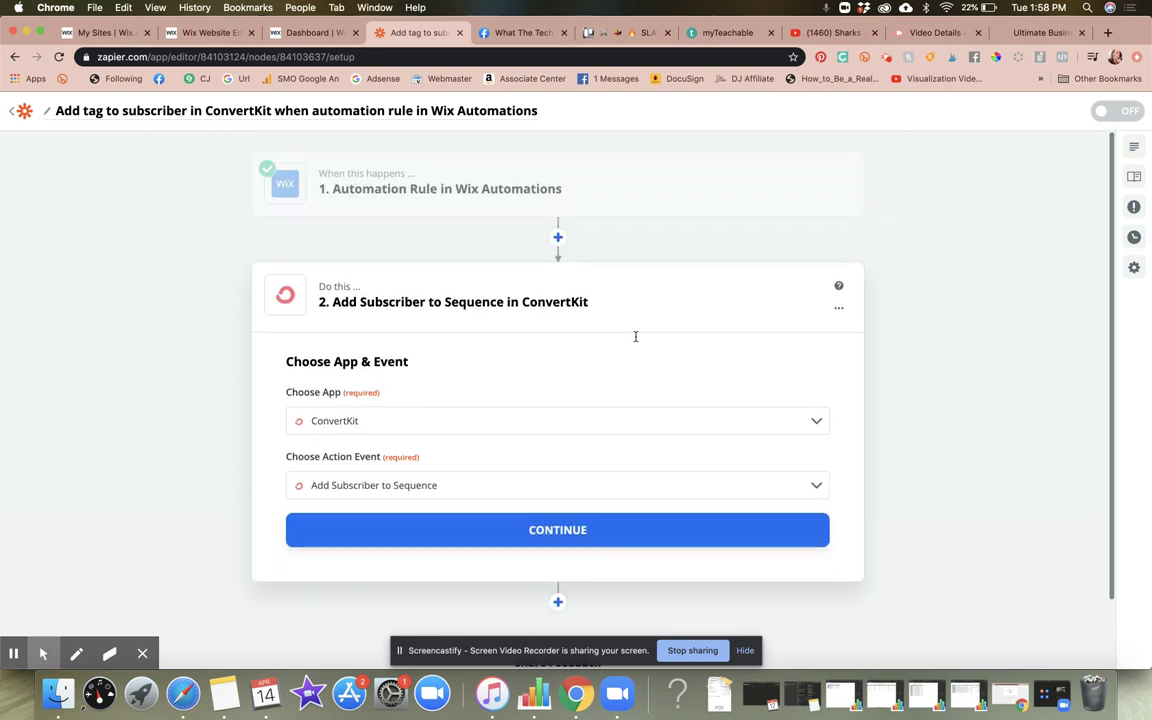
click(300, 36)
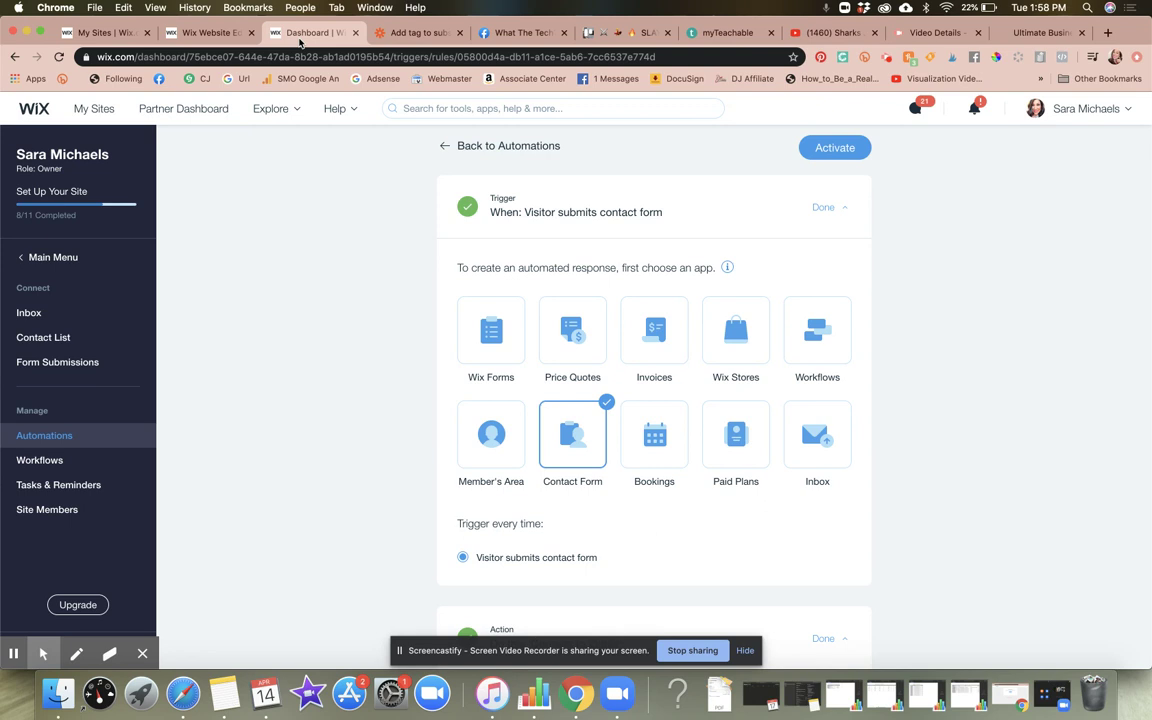
scroll(642, 429, down, 10)
scroll(642, 429, up, 10)
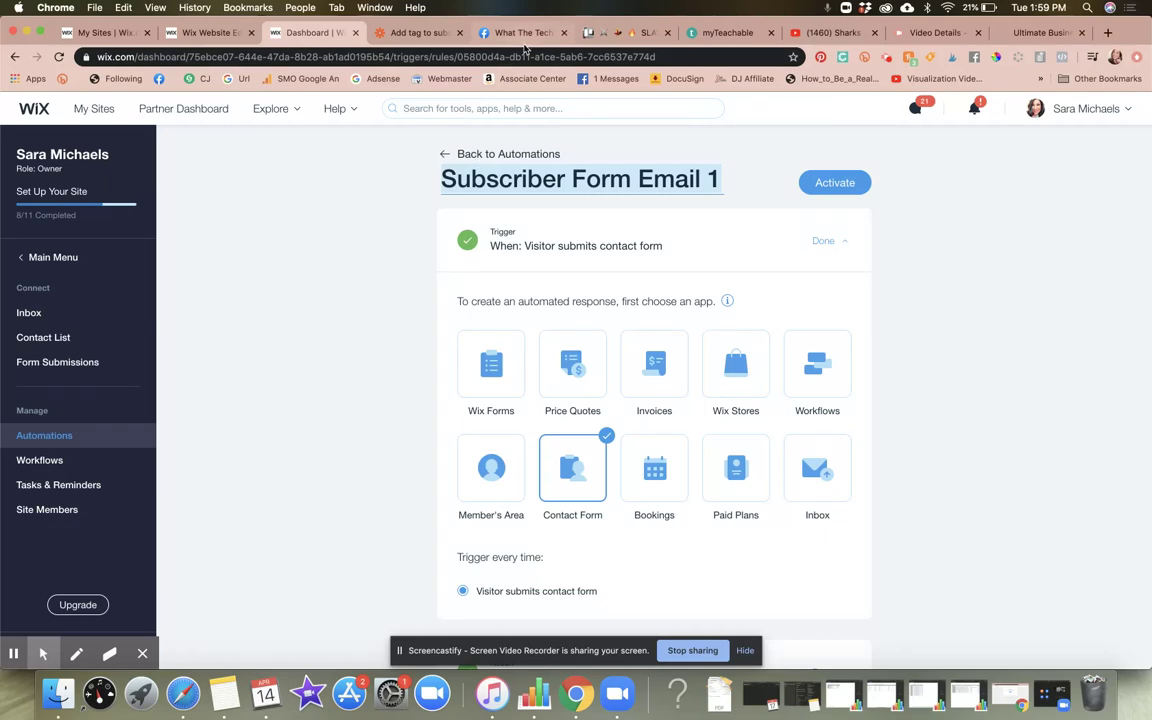
Switch to Facebook to view the What The Tech?! member community group page, and return to the Wix automation.
click(522, 33)
click(947, 533)
scroll(947, 533, up, 5)
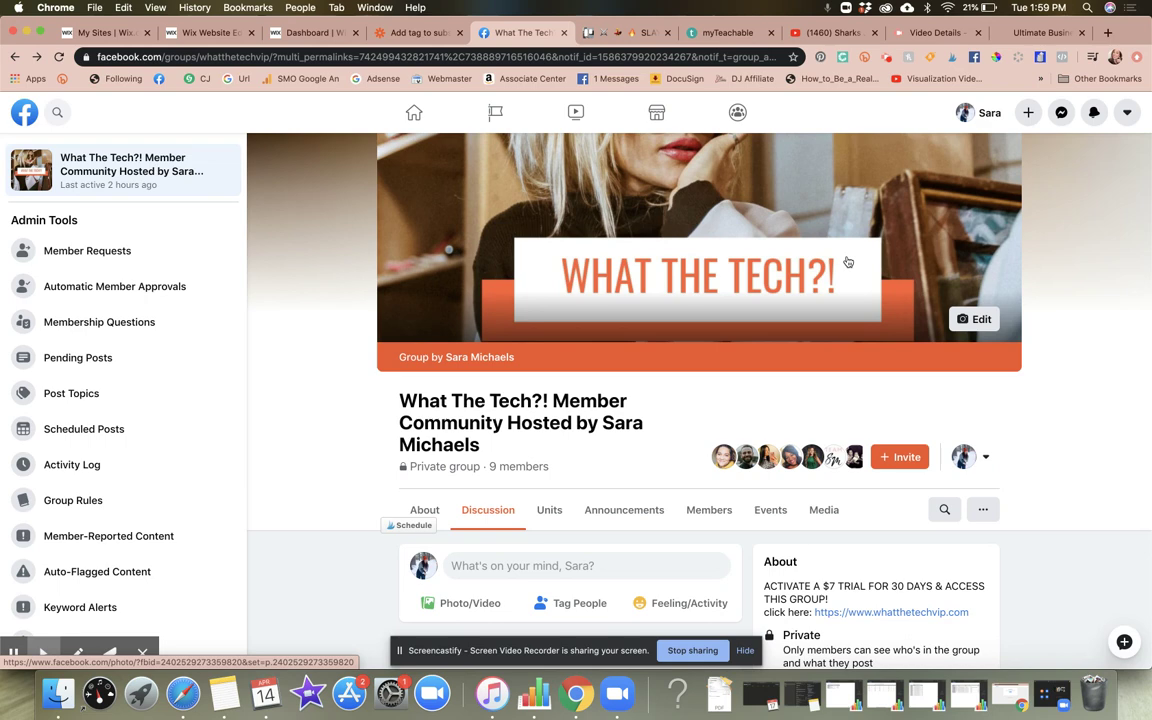
click(318, 37)
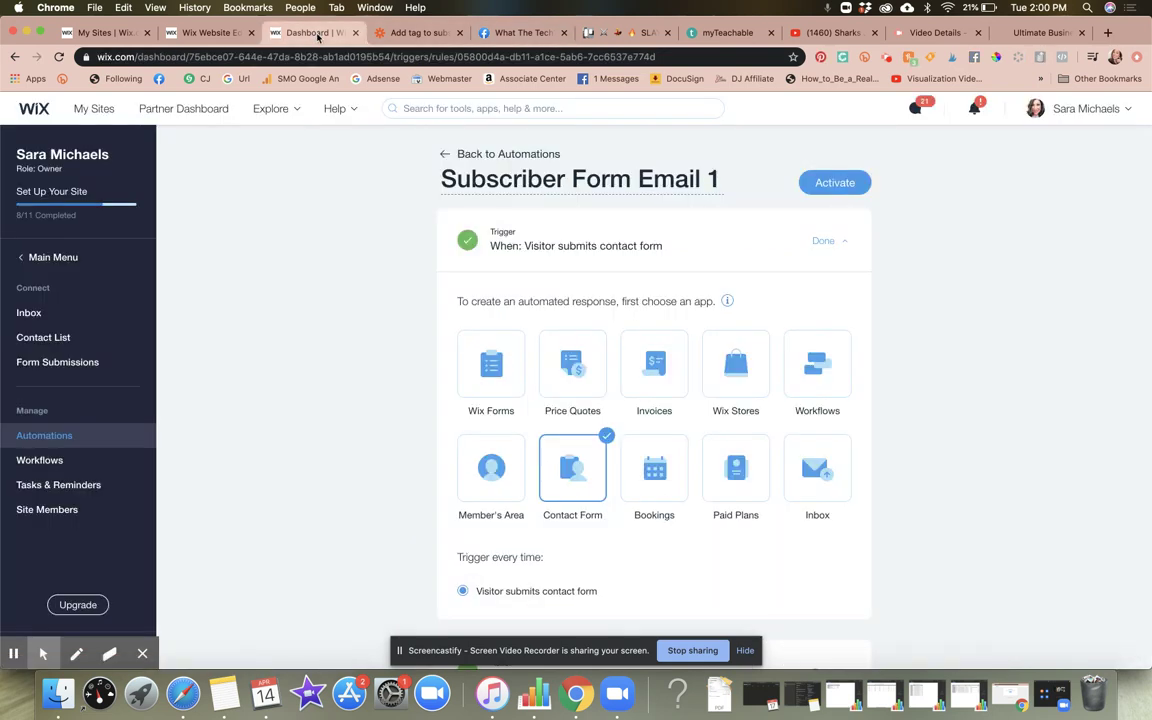